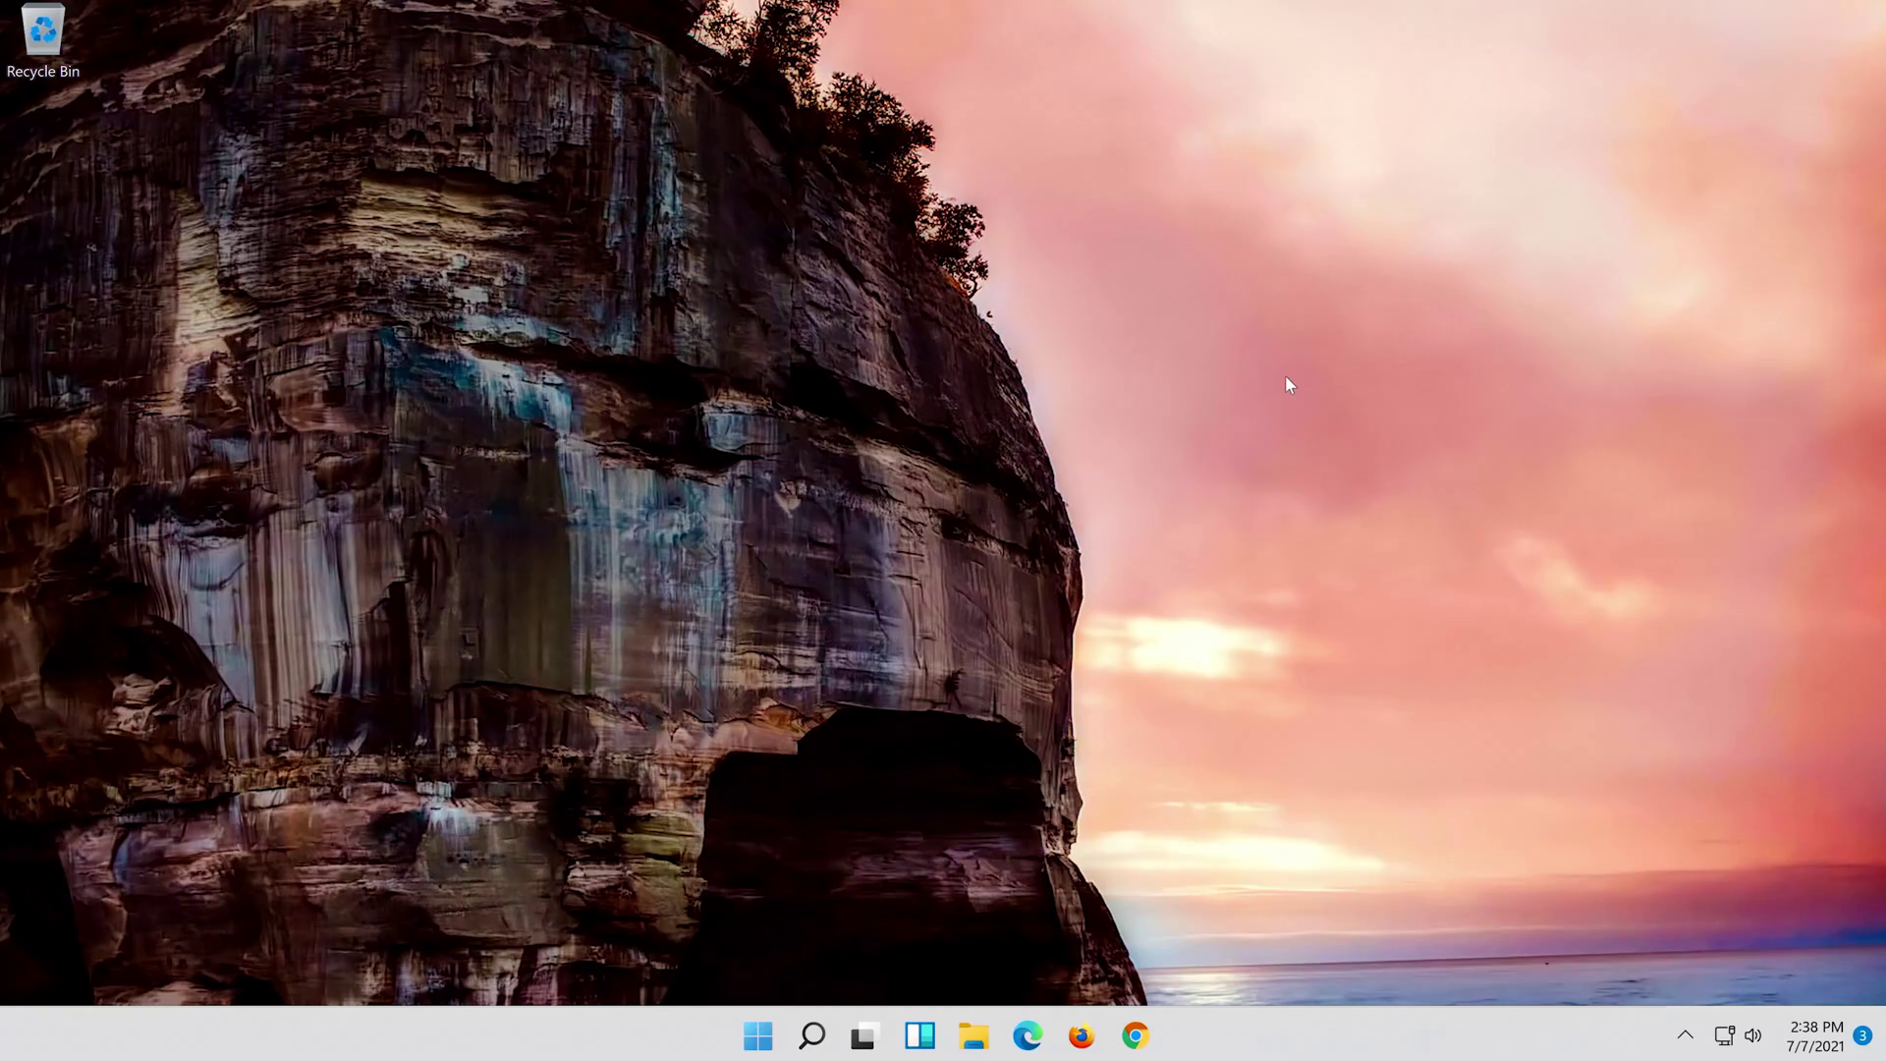
# Search for 'settings' from the taskbar and launch the Settings app
pyautogui.click(810, 1037)
pyautogui.write('settings')
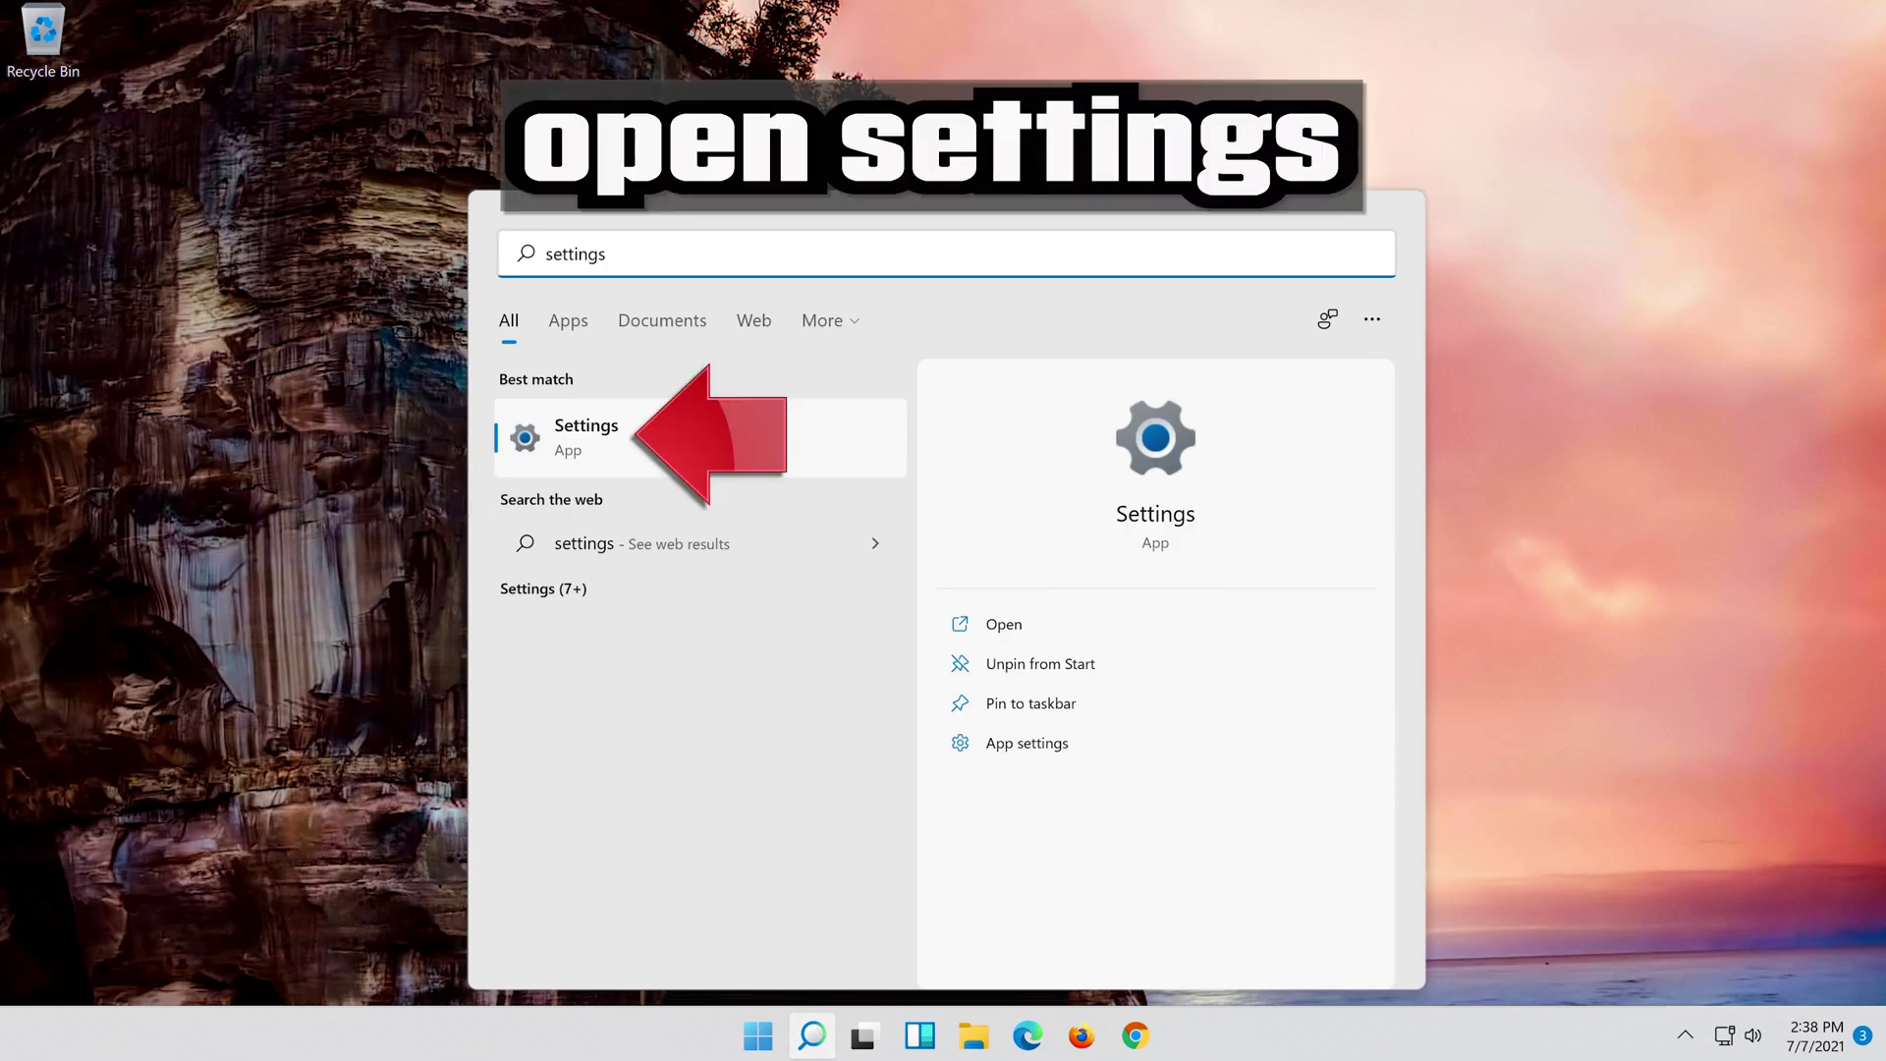
pyautogui.click(725, 442)
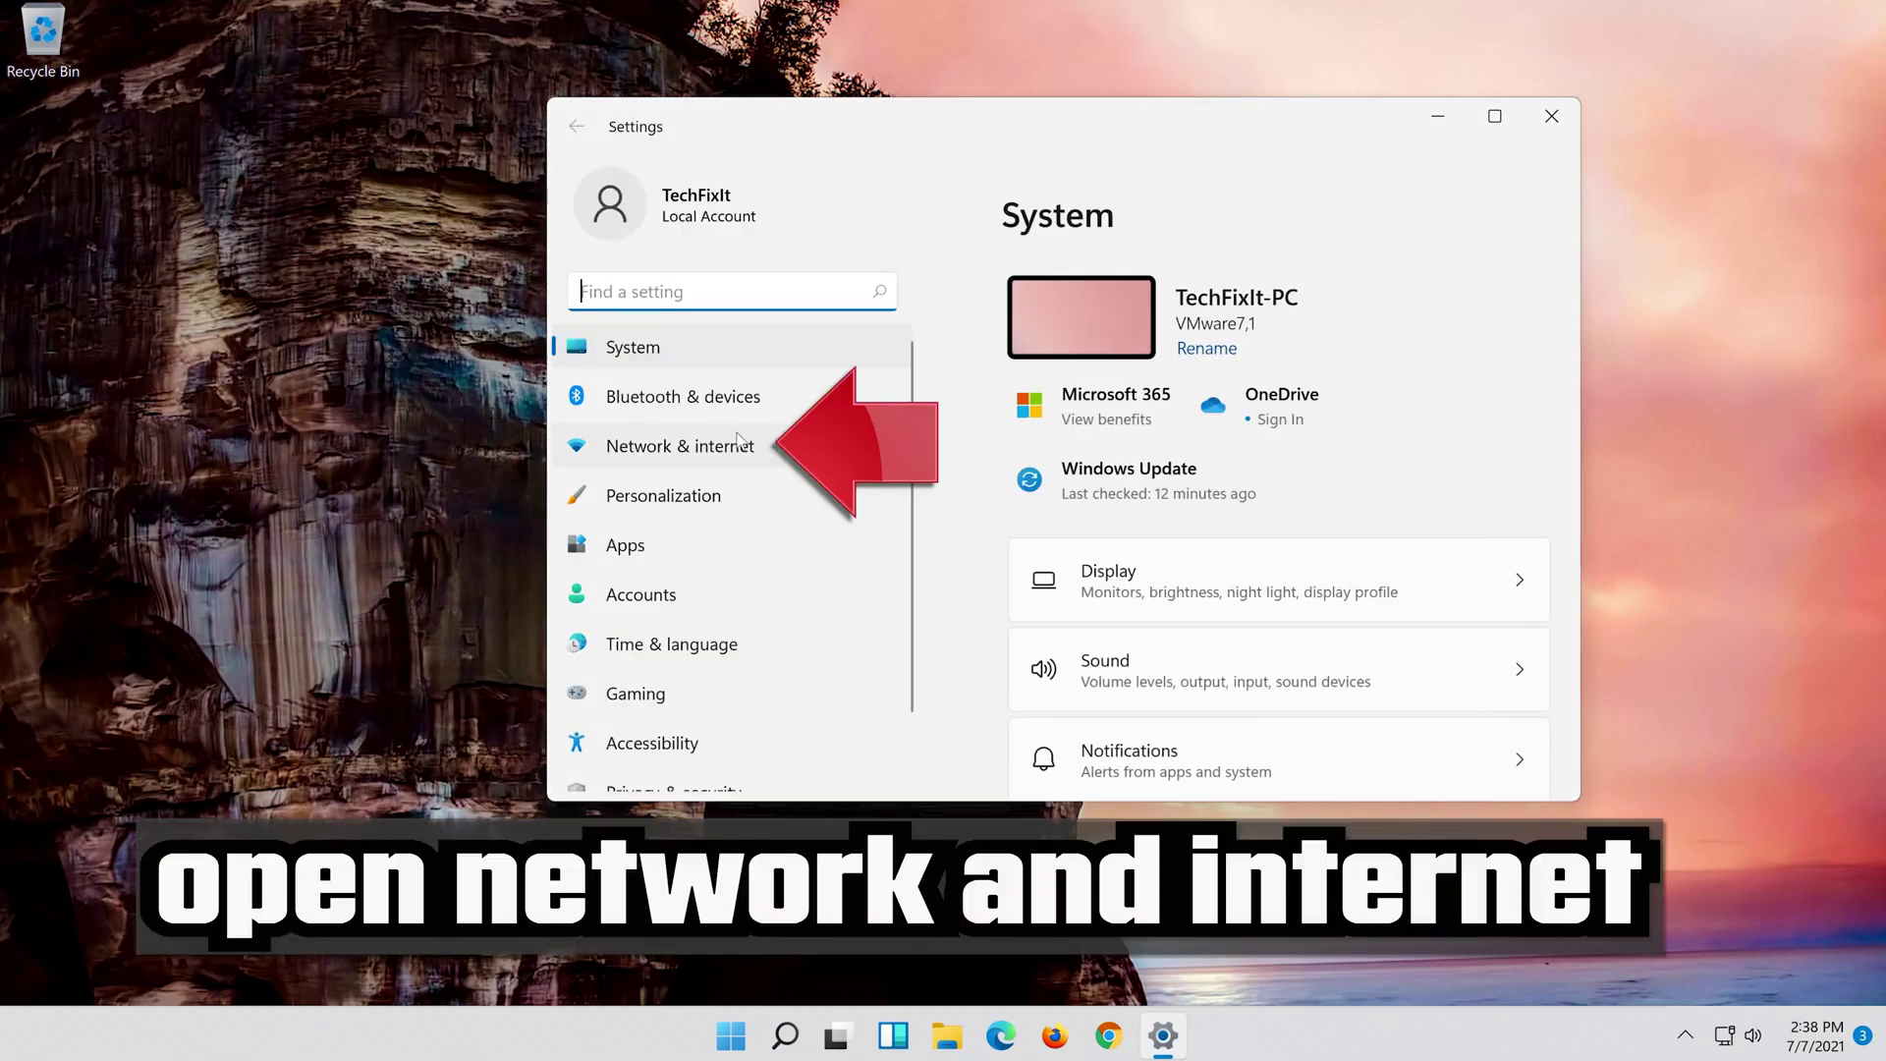
# Go to Network & internet and open the Ethernet connection's details page
pyautogui.click(787, 454)
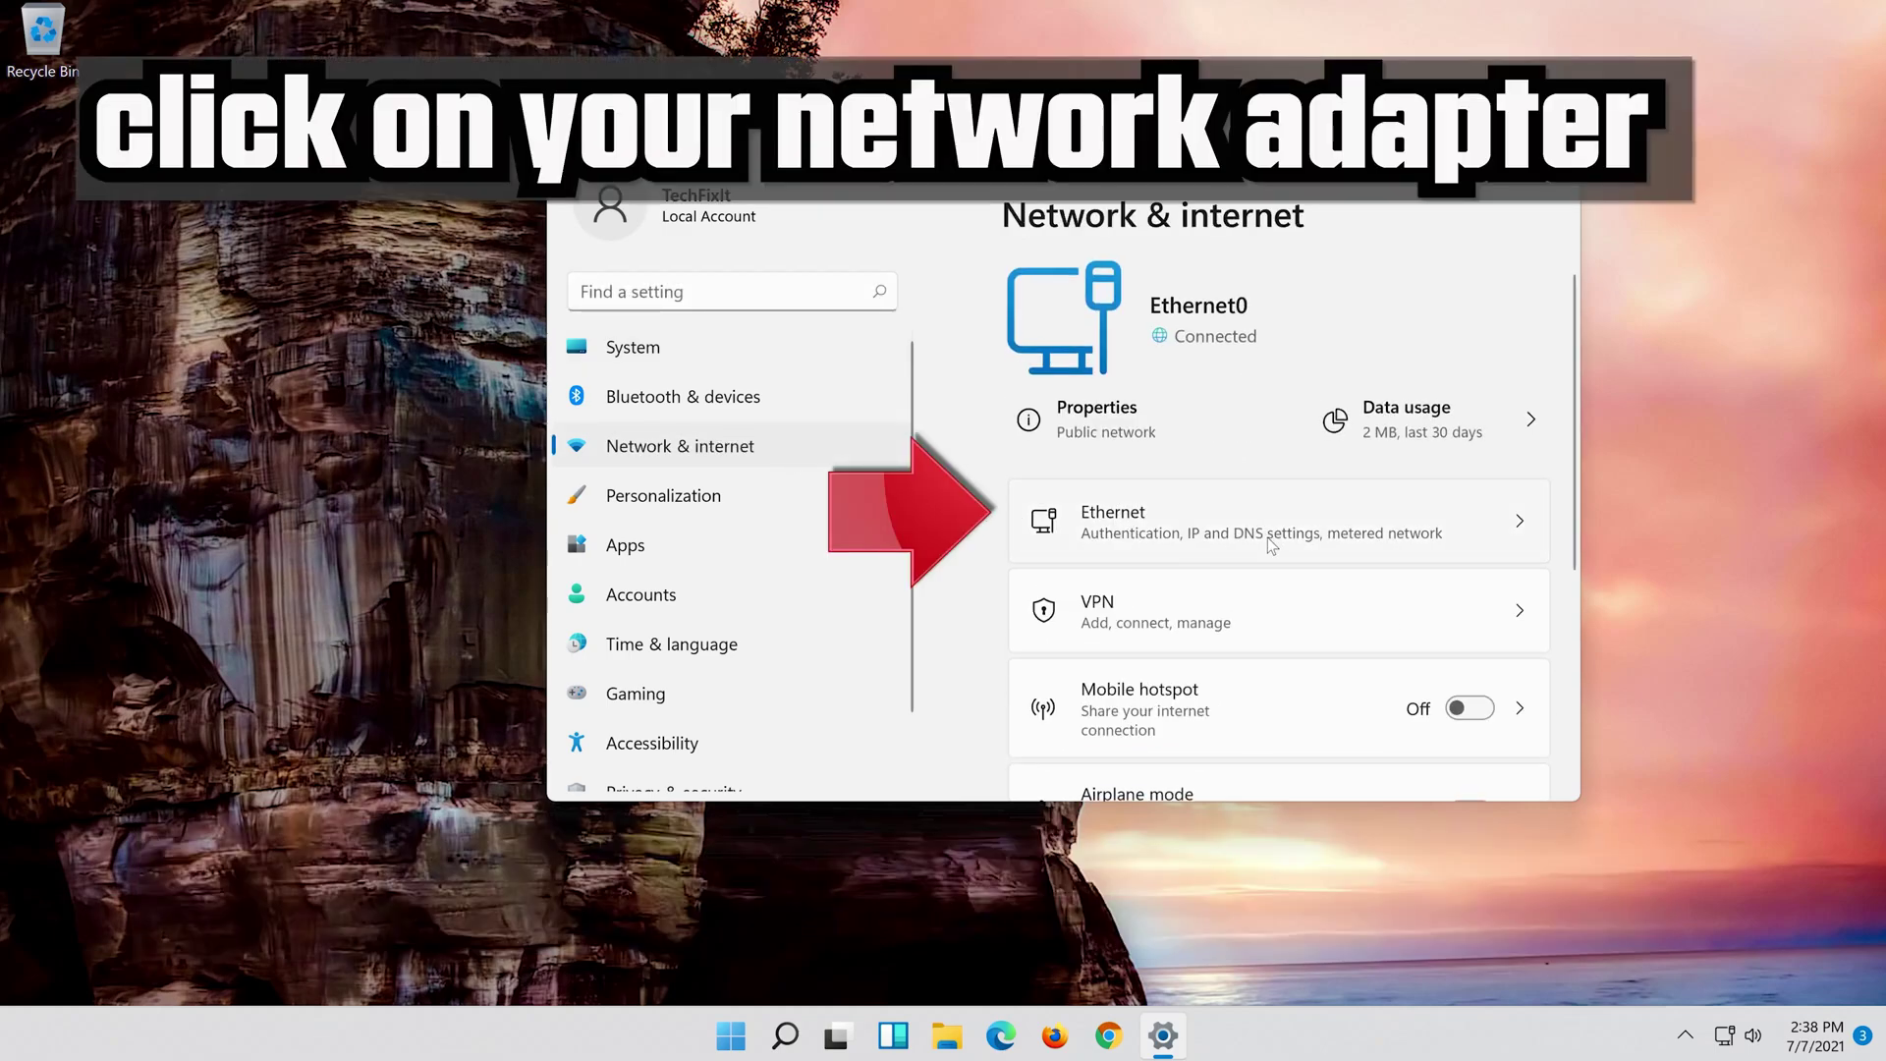
pyautogui.click(1333, 533)
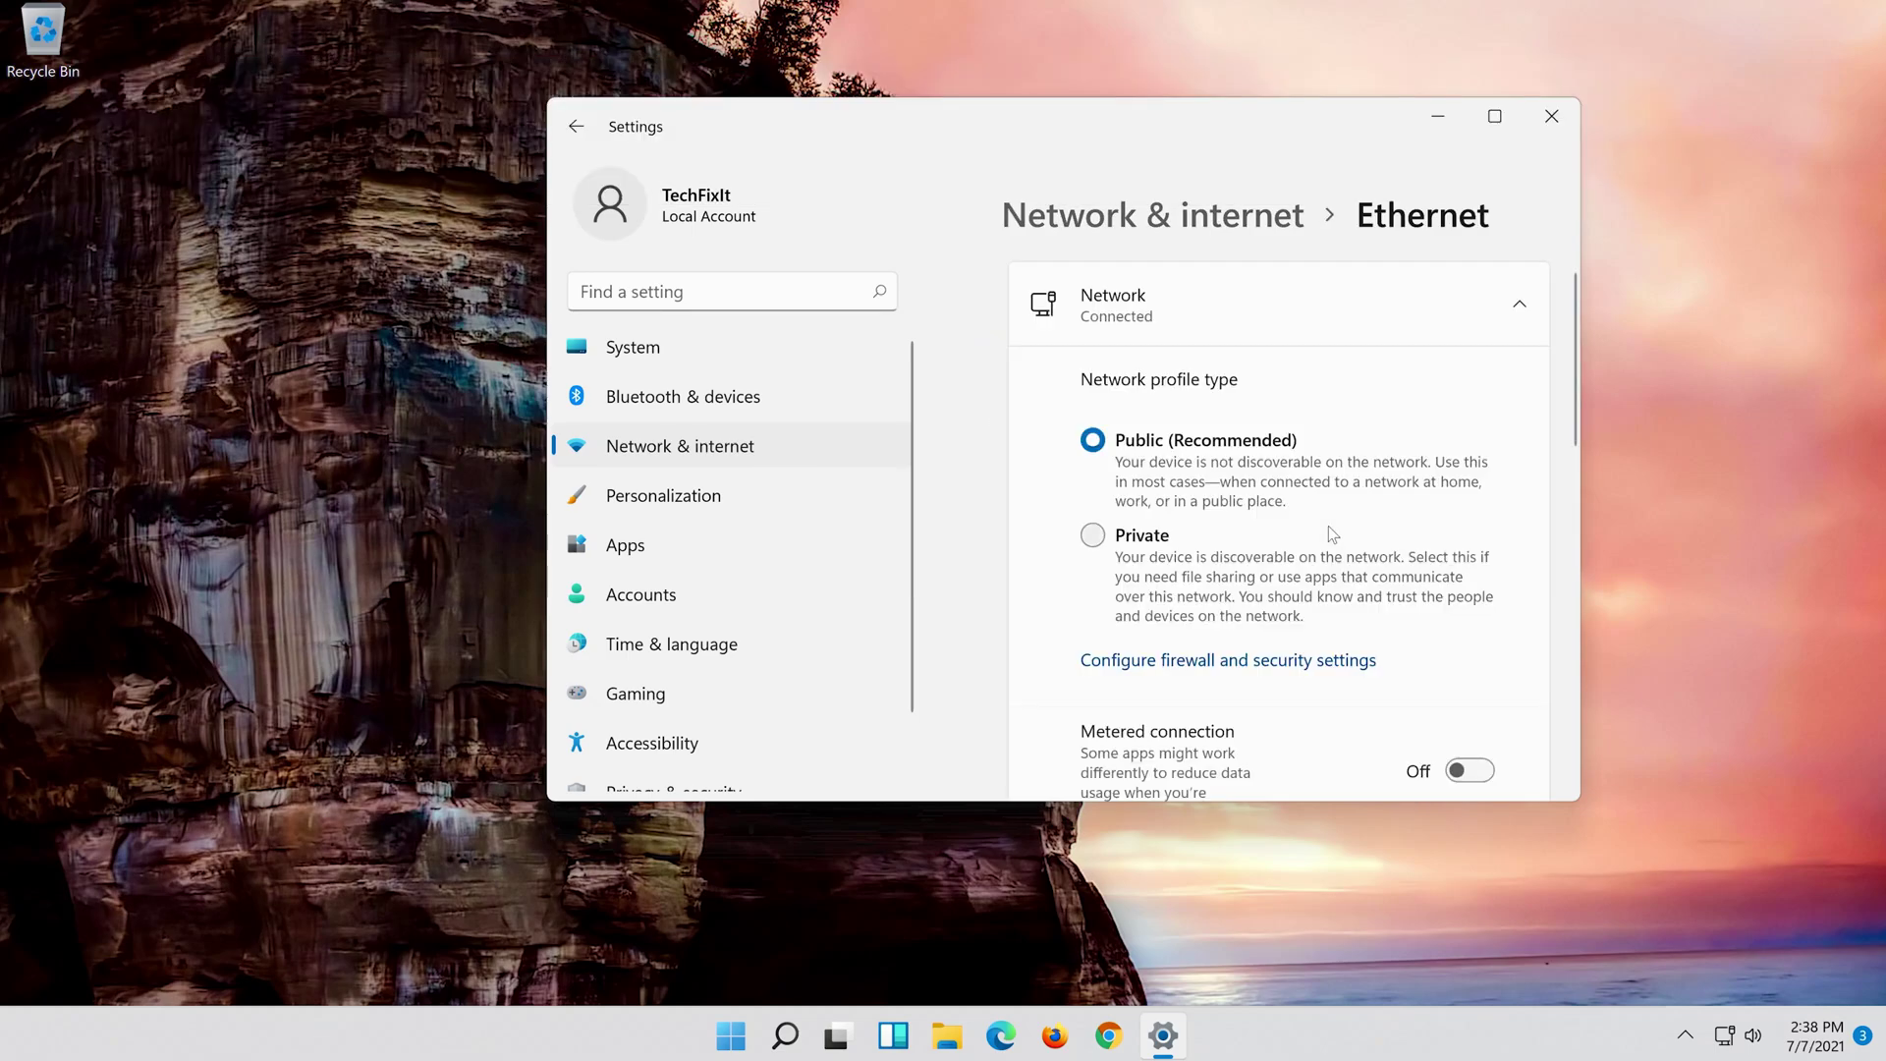
pyautogui.scroll(-4, 1329, 526)
pyautogui.scroll(-2, 1328, 526)
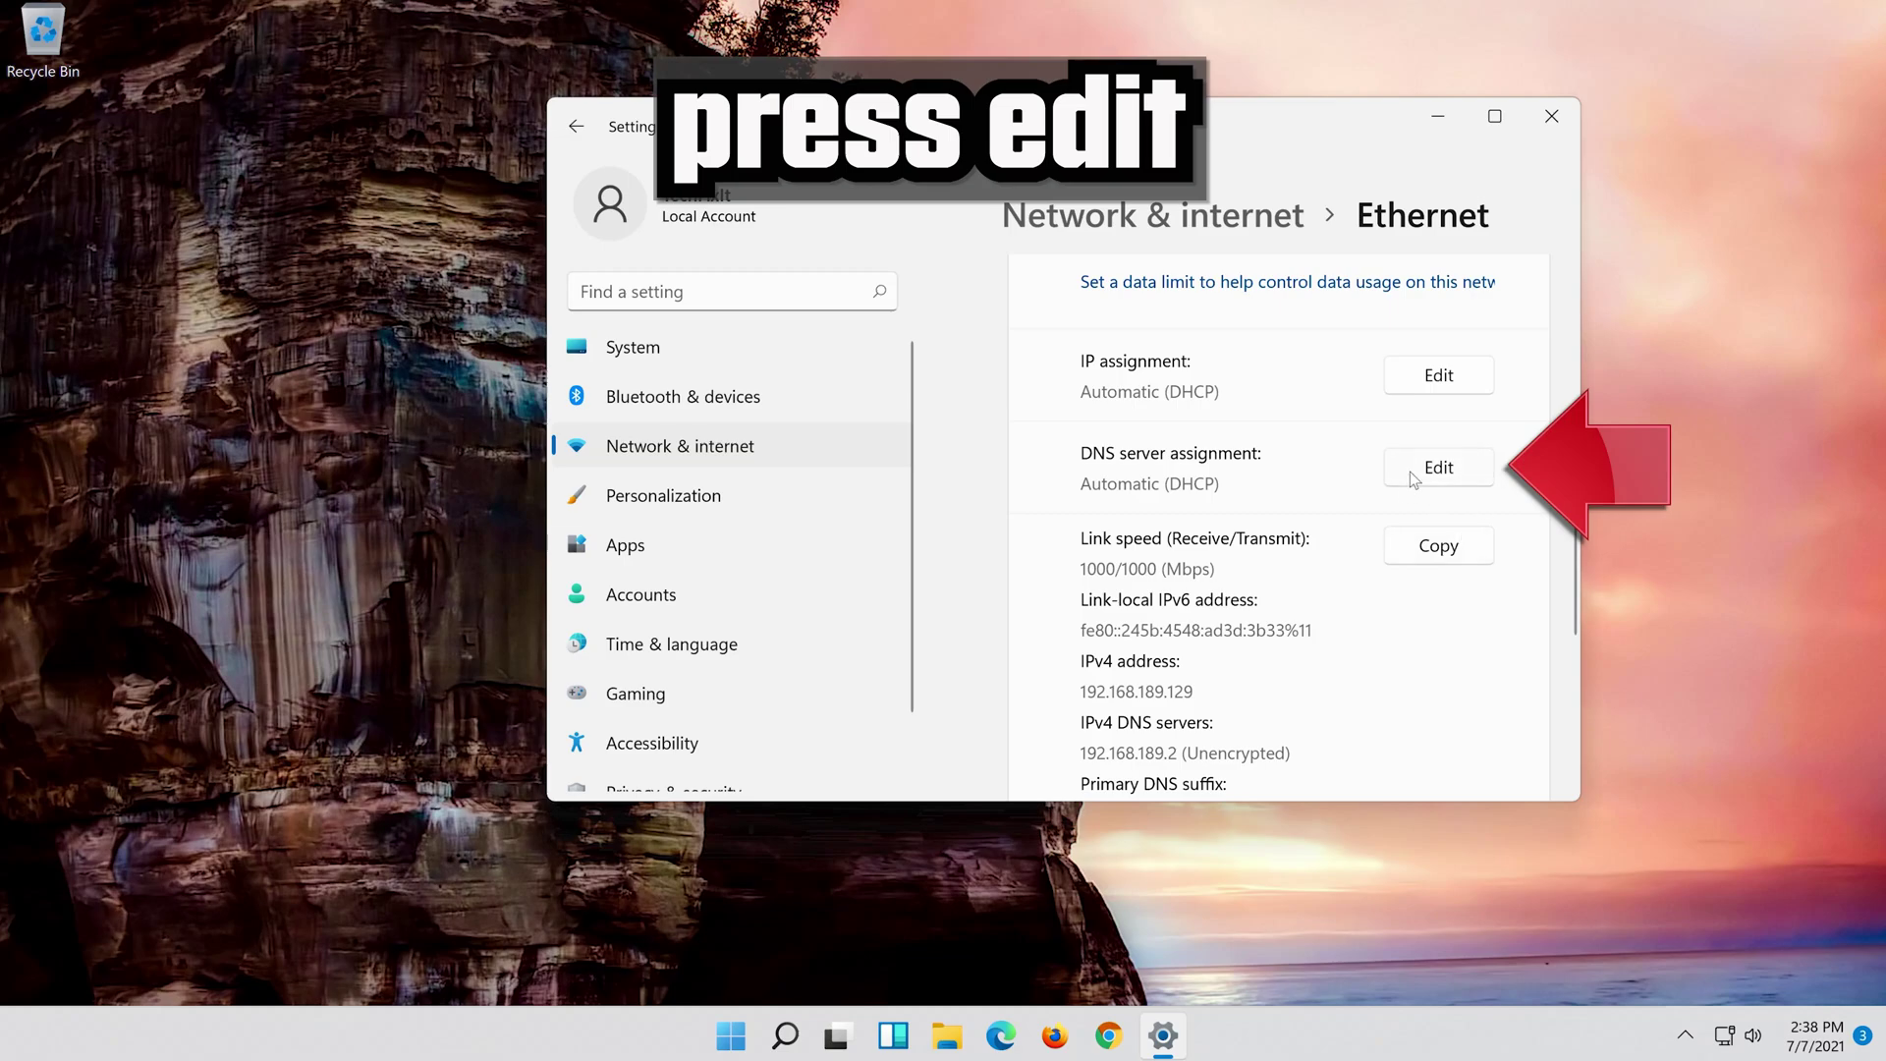
# Set Ethernet DNS to Manual with IPv4 on, preferred 8.8.8.8, encrypted preferred
pyautogui.click(1411, 473)
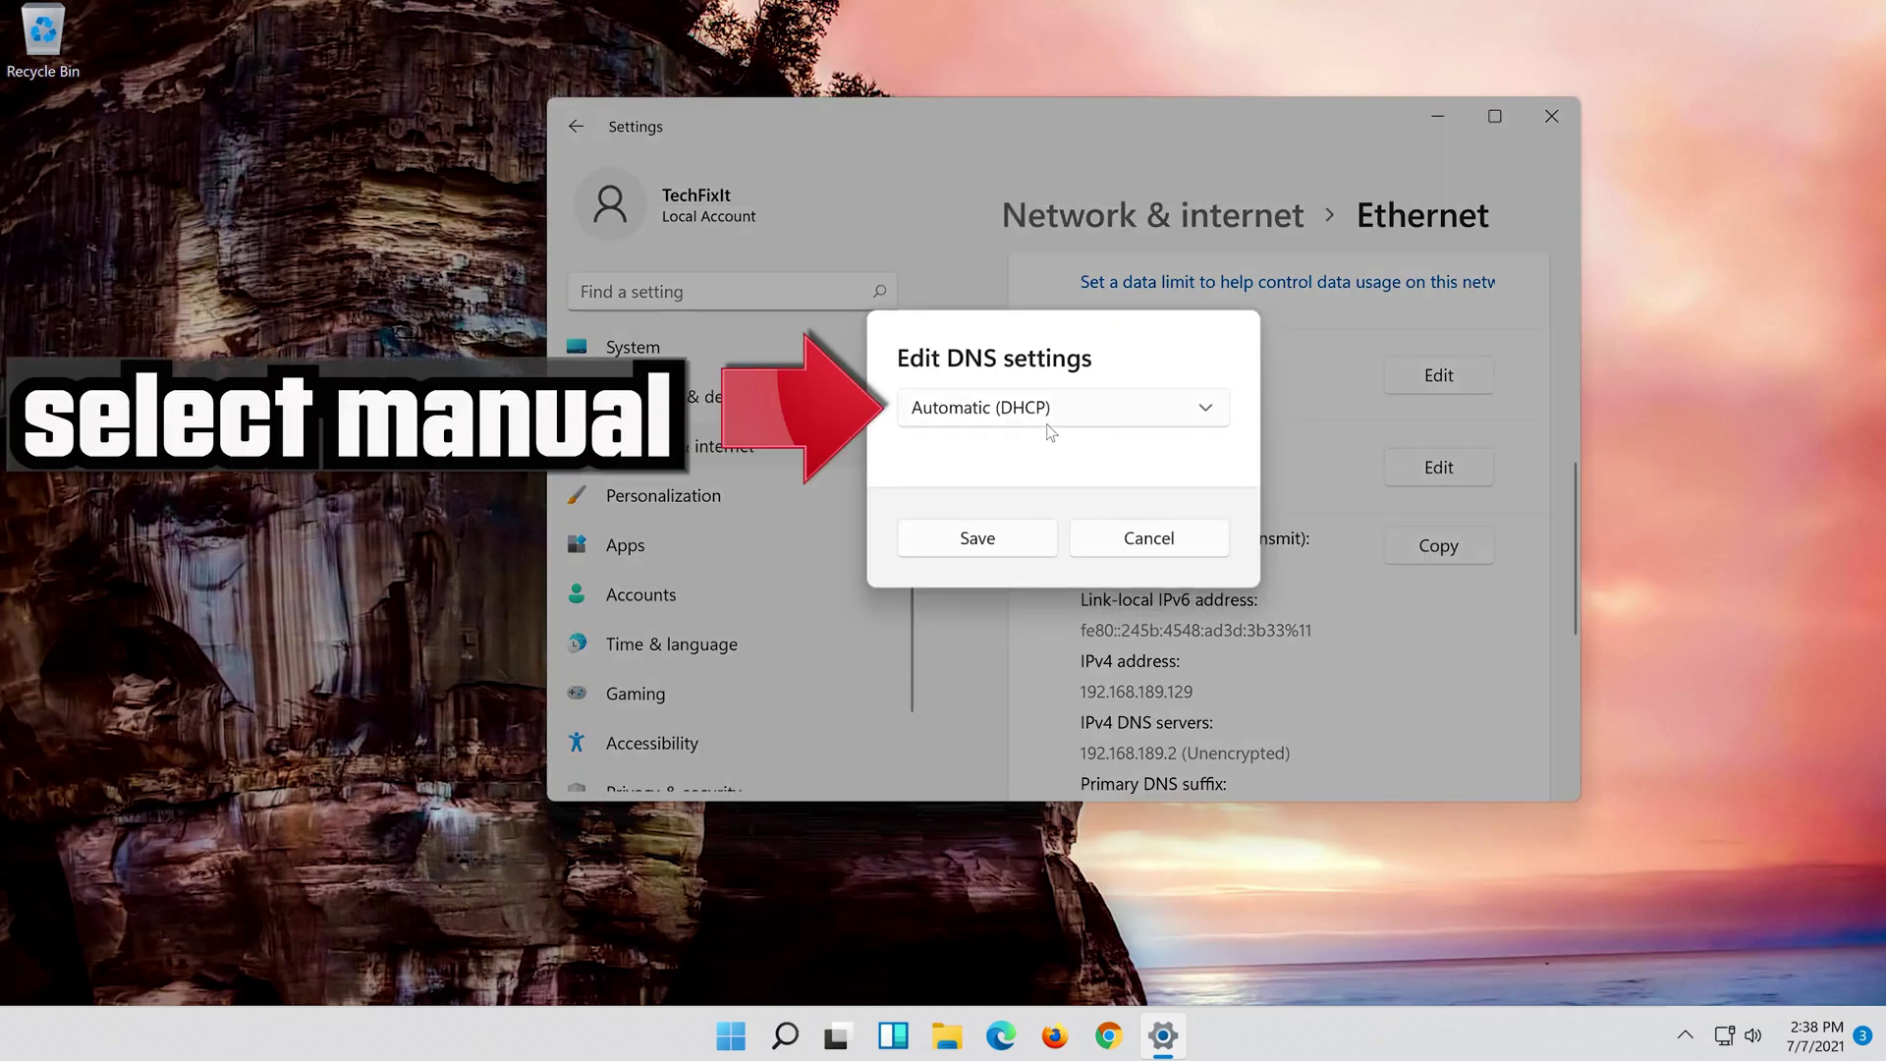
pyautogui.click(983, 413)
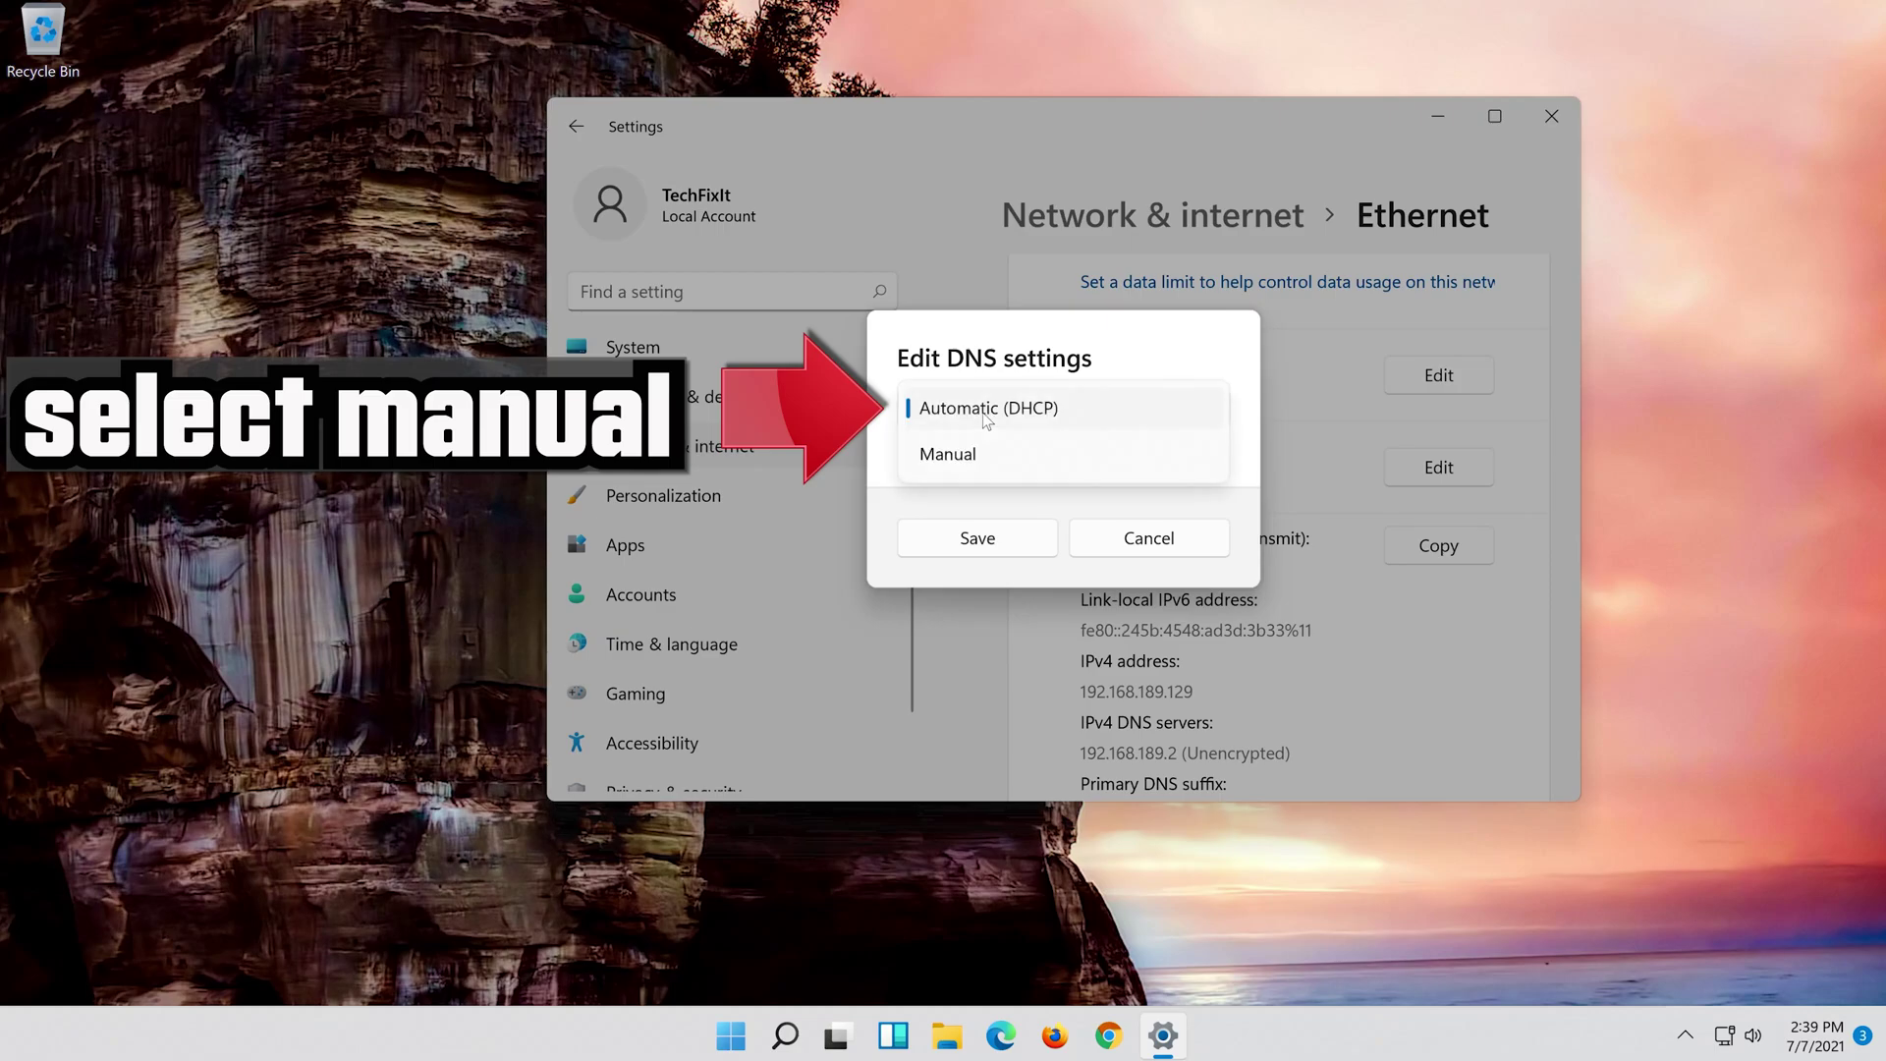
pyautogui.click(1045, 457)
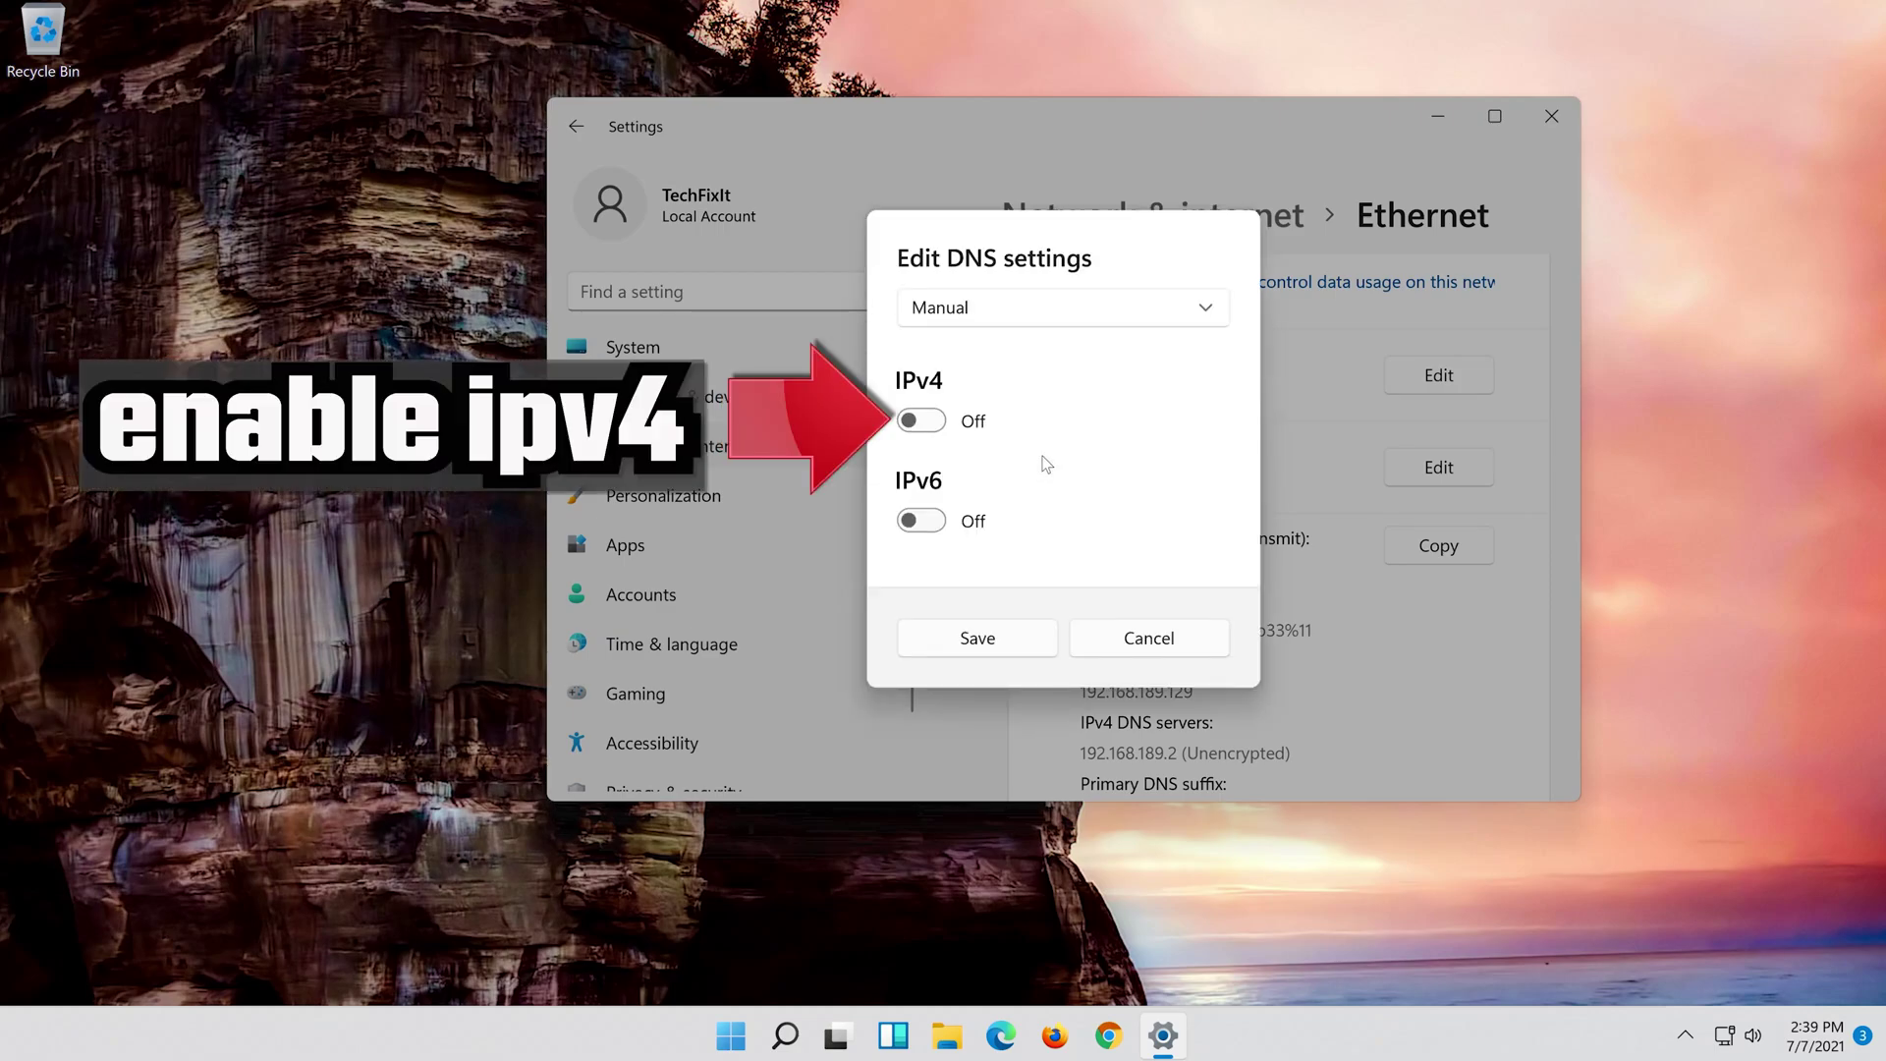
pyautogui.click(921, 421)
pyautogui.click(1031, 399)
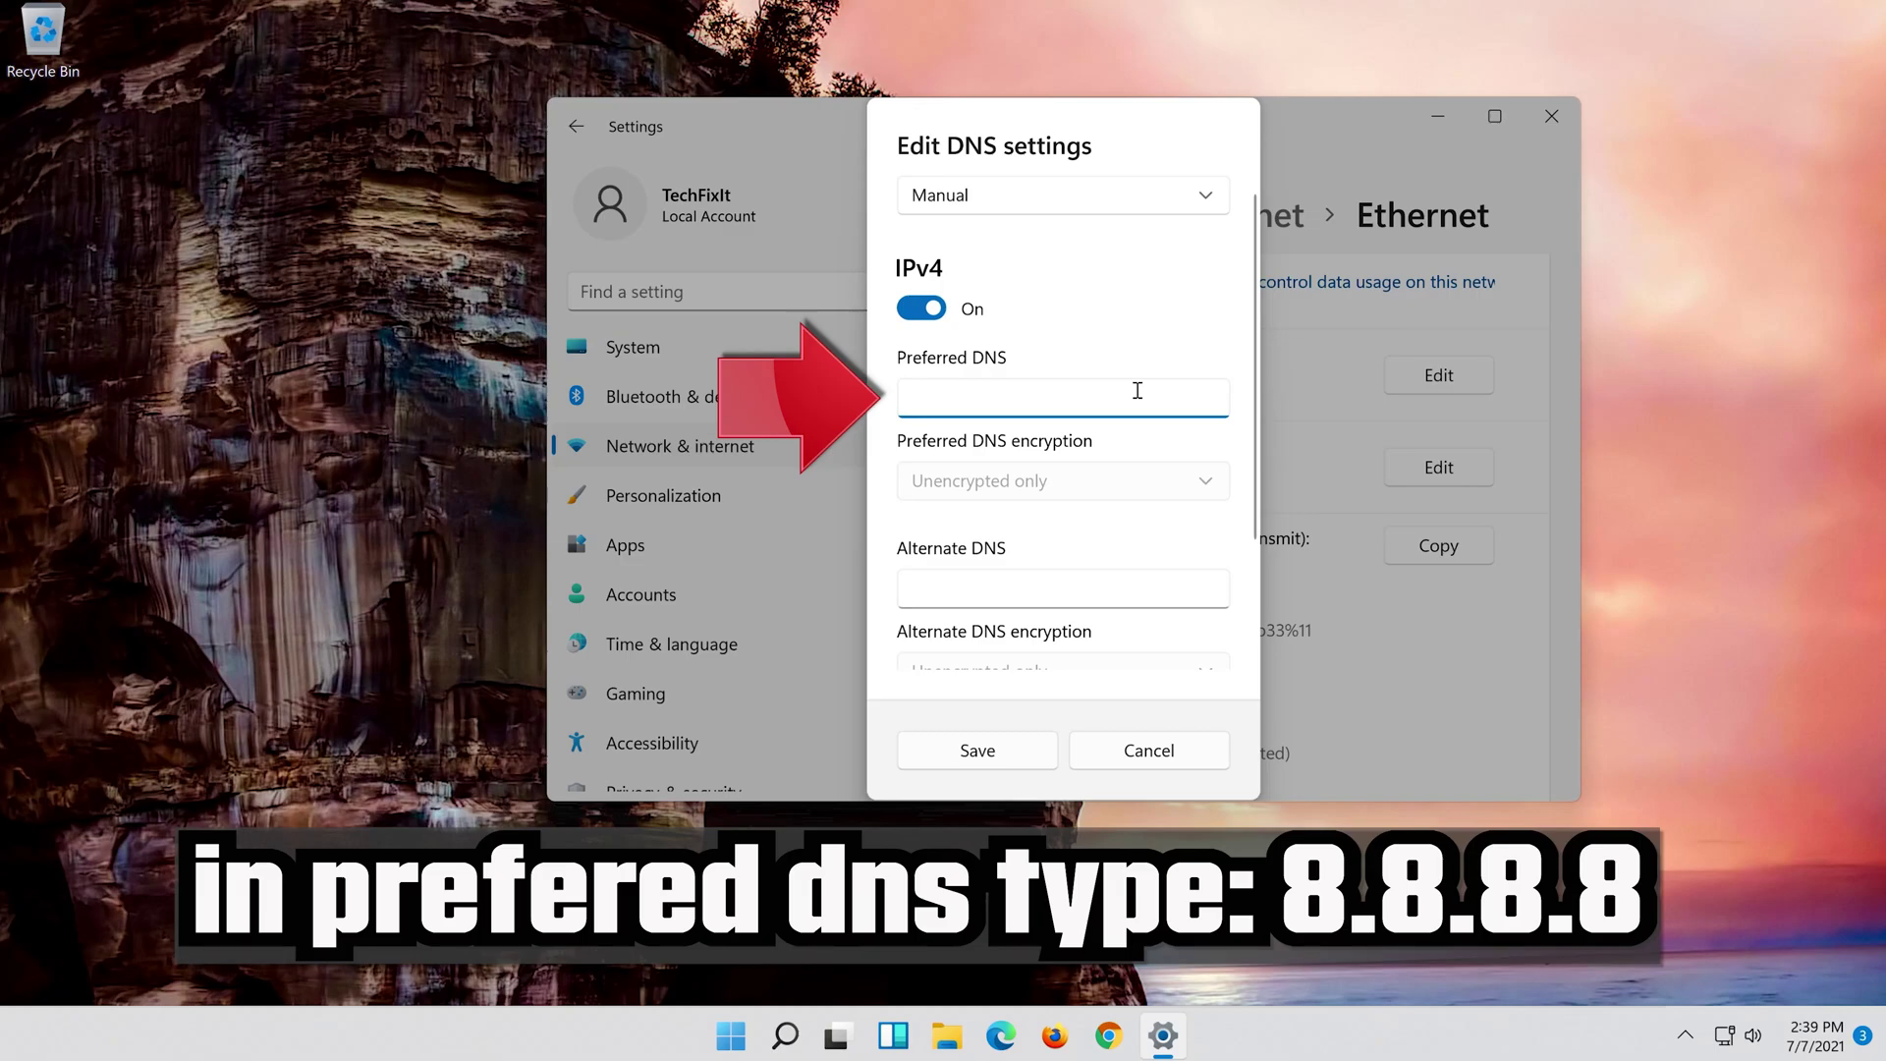
pyautogui.write('8.8.8.8')
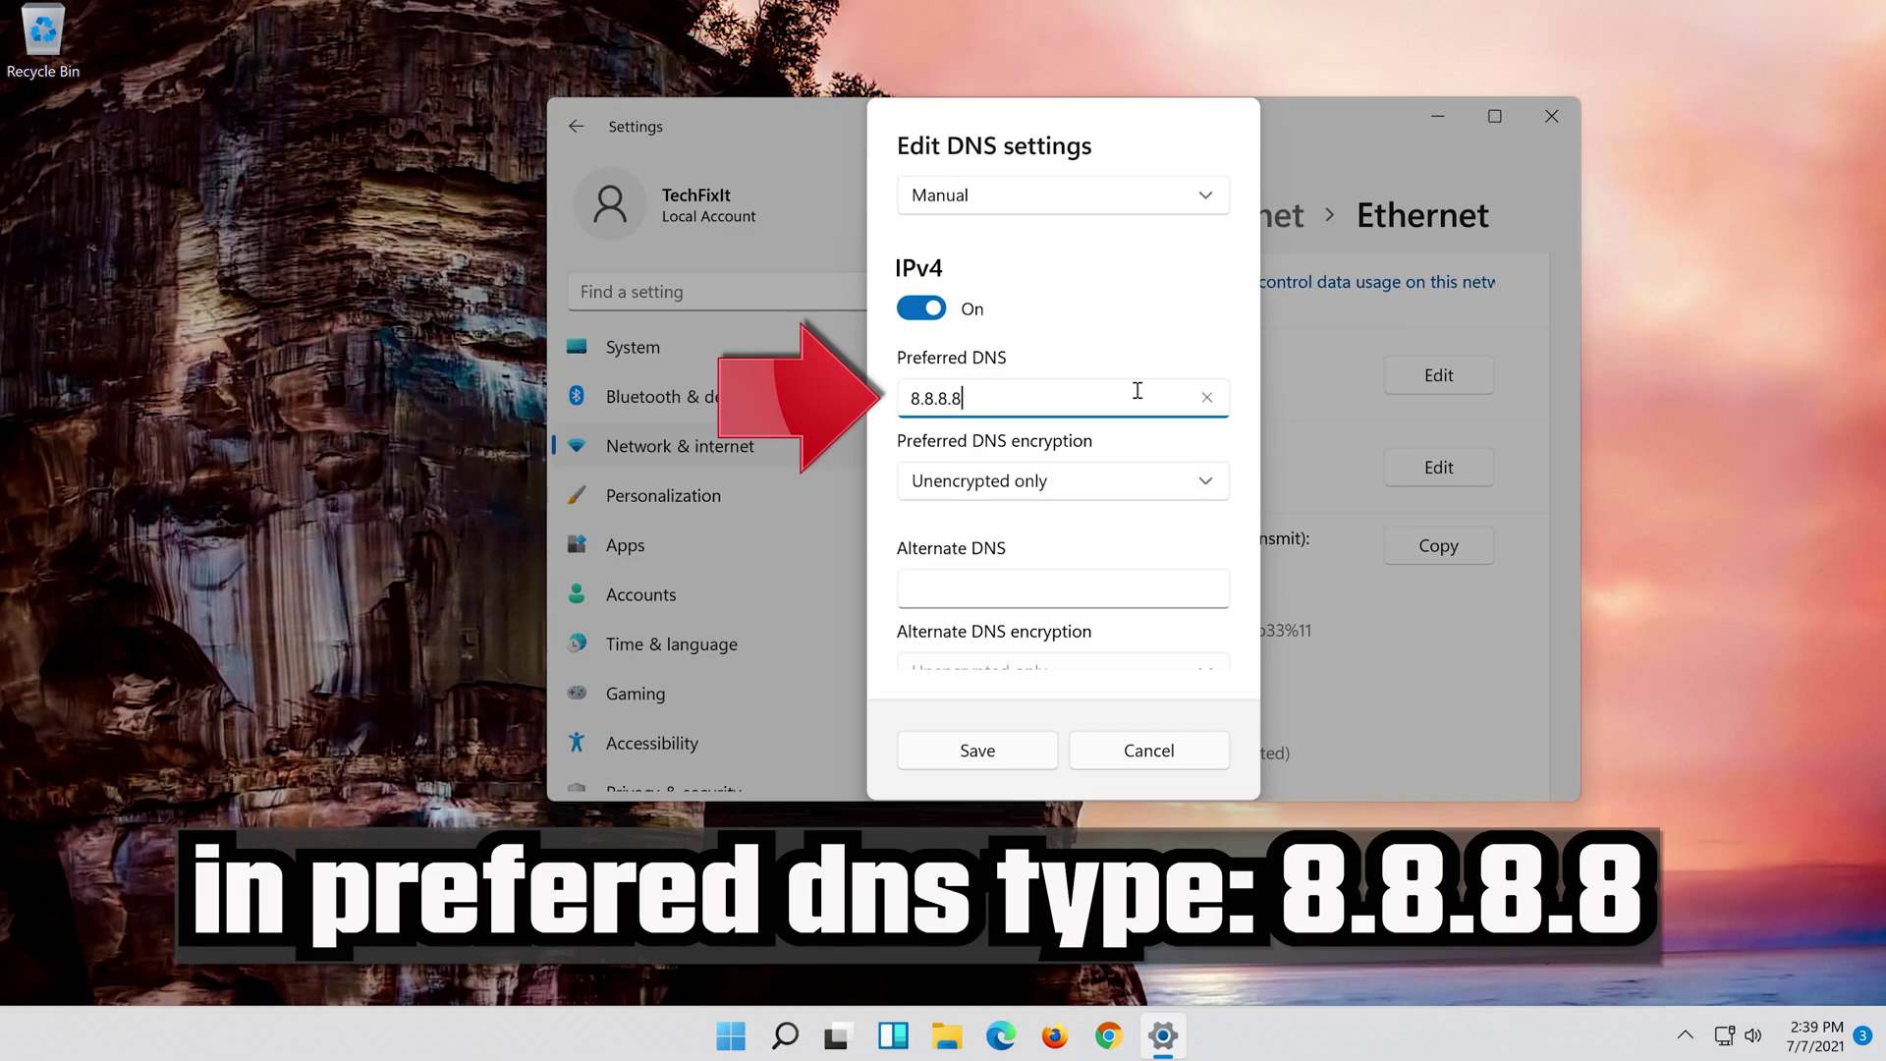
pyautogui.click(1209, 480)
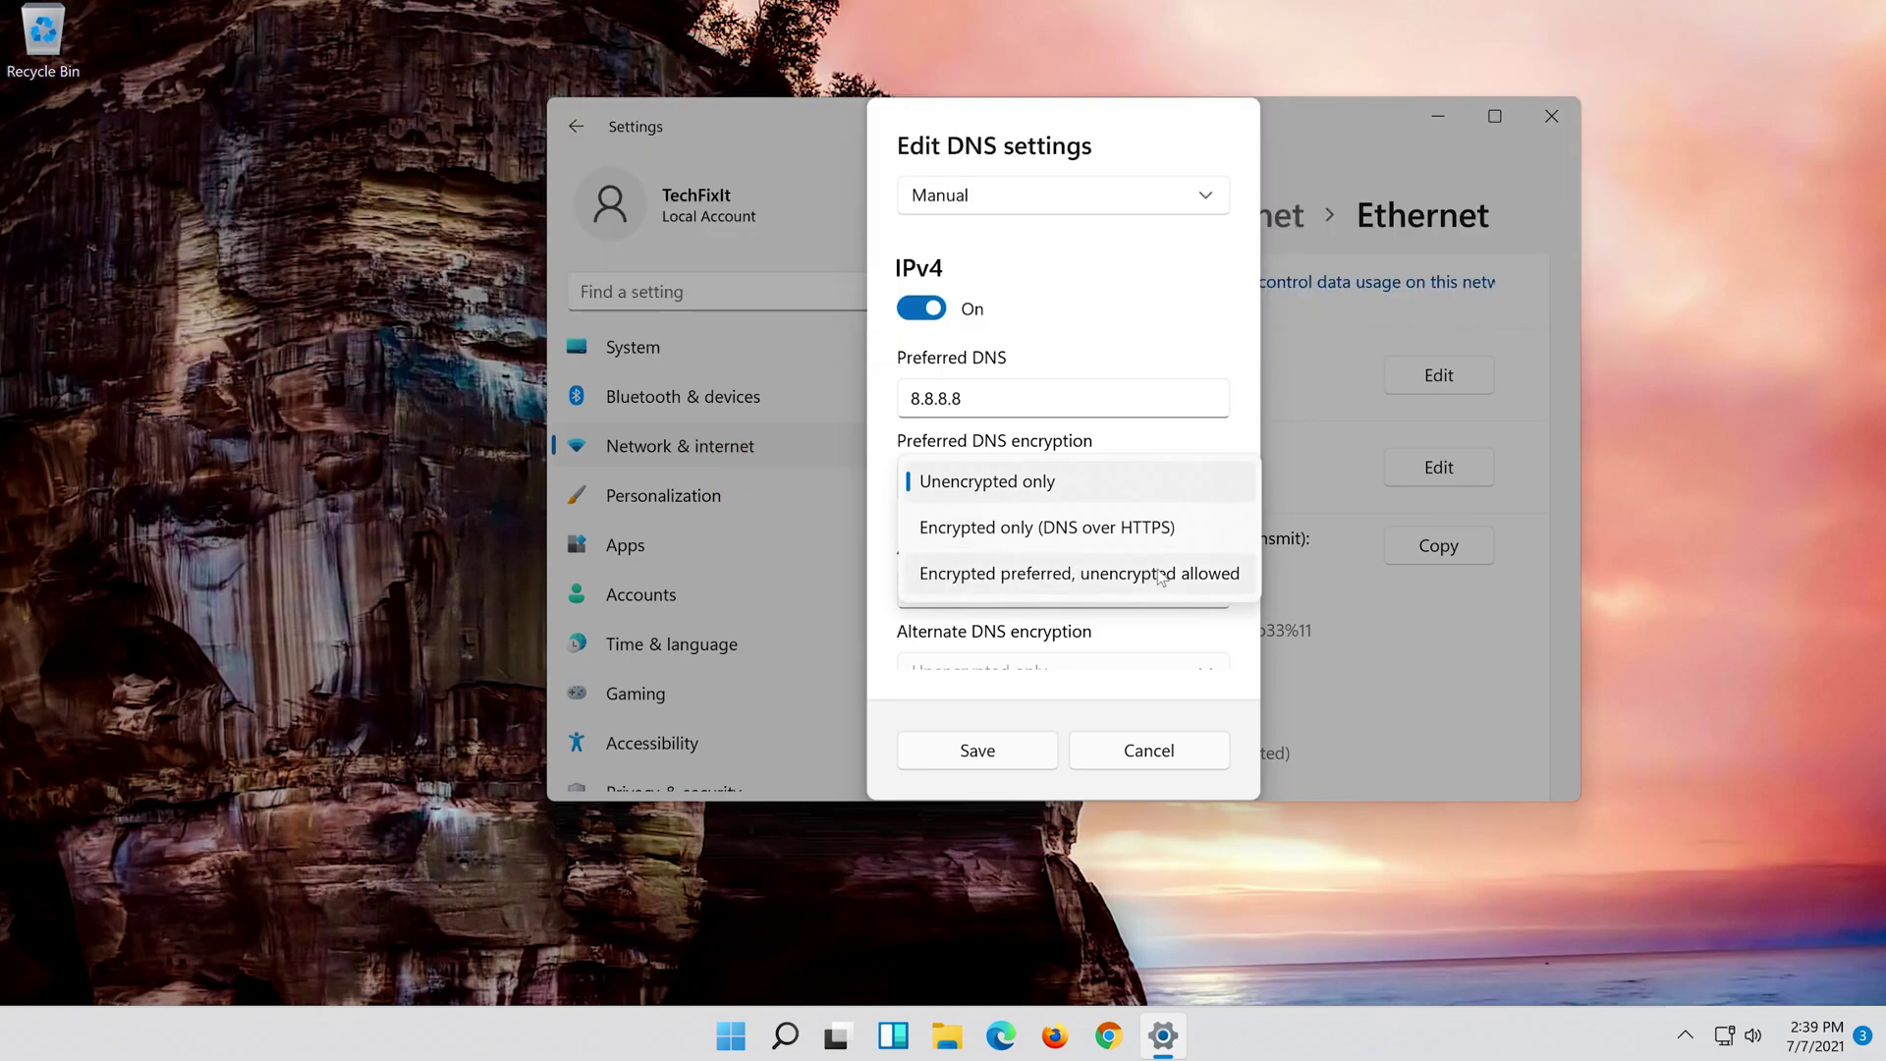
pyautogui.click(1162, 580)
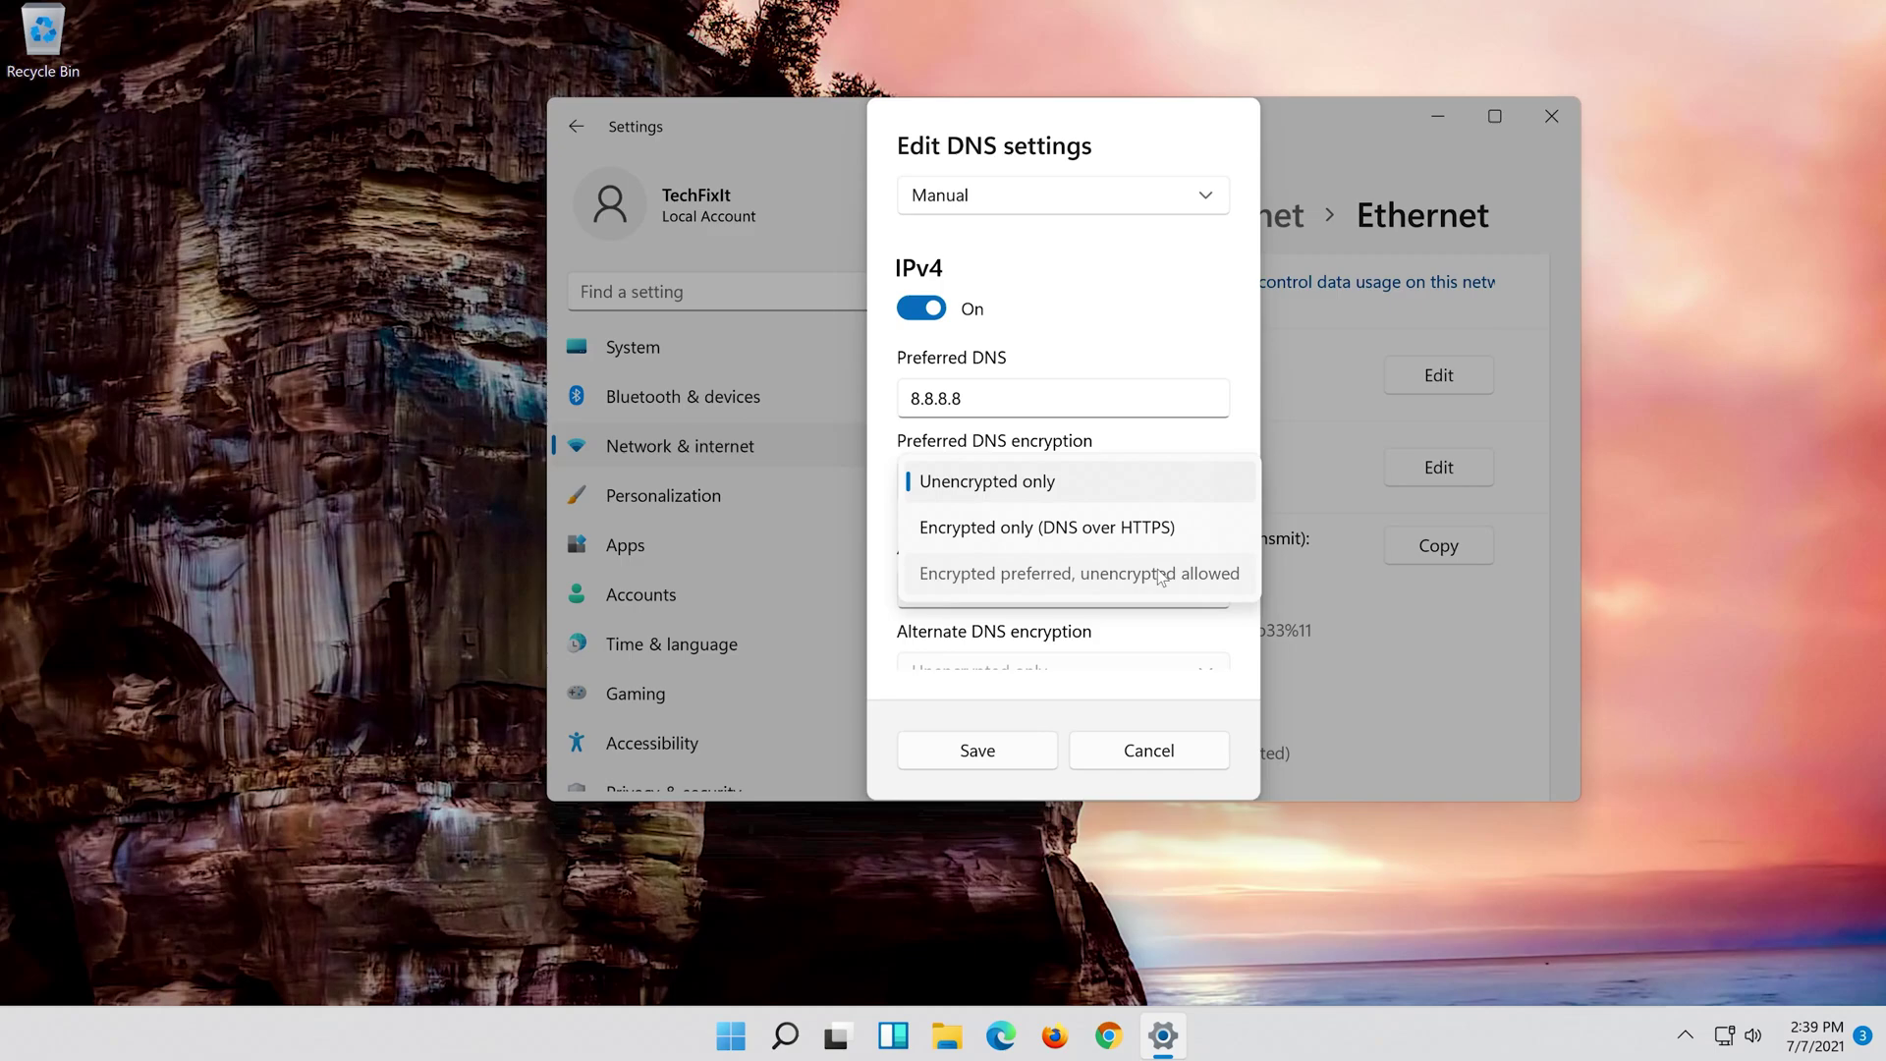
# Enter alternate DNS 8.8.4.4 with 'Encrypted preferred, unencrypted allowed' encryption
pyautogui.click(1134, 586)
pyautogui.write('8.8.')
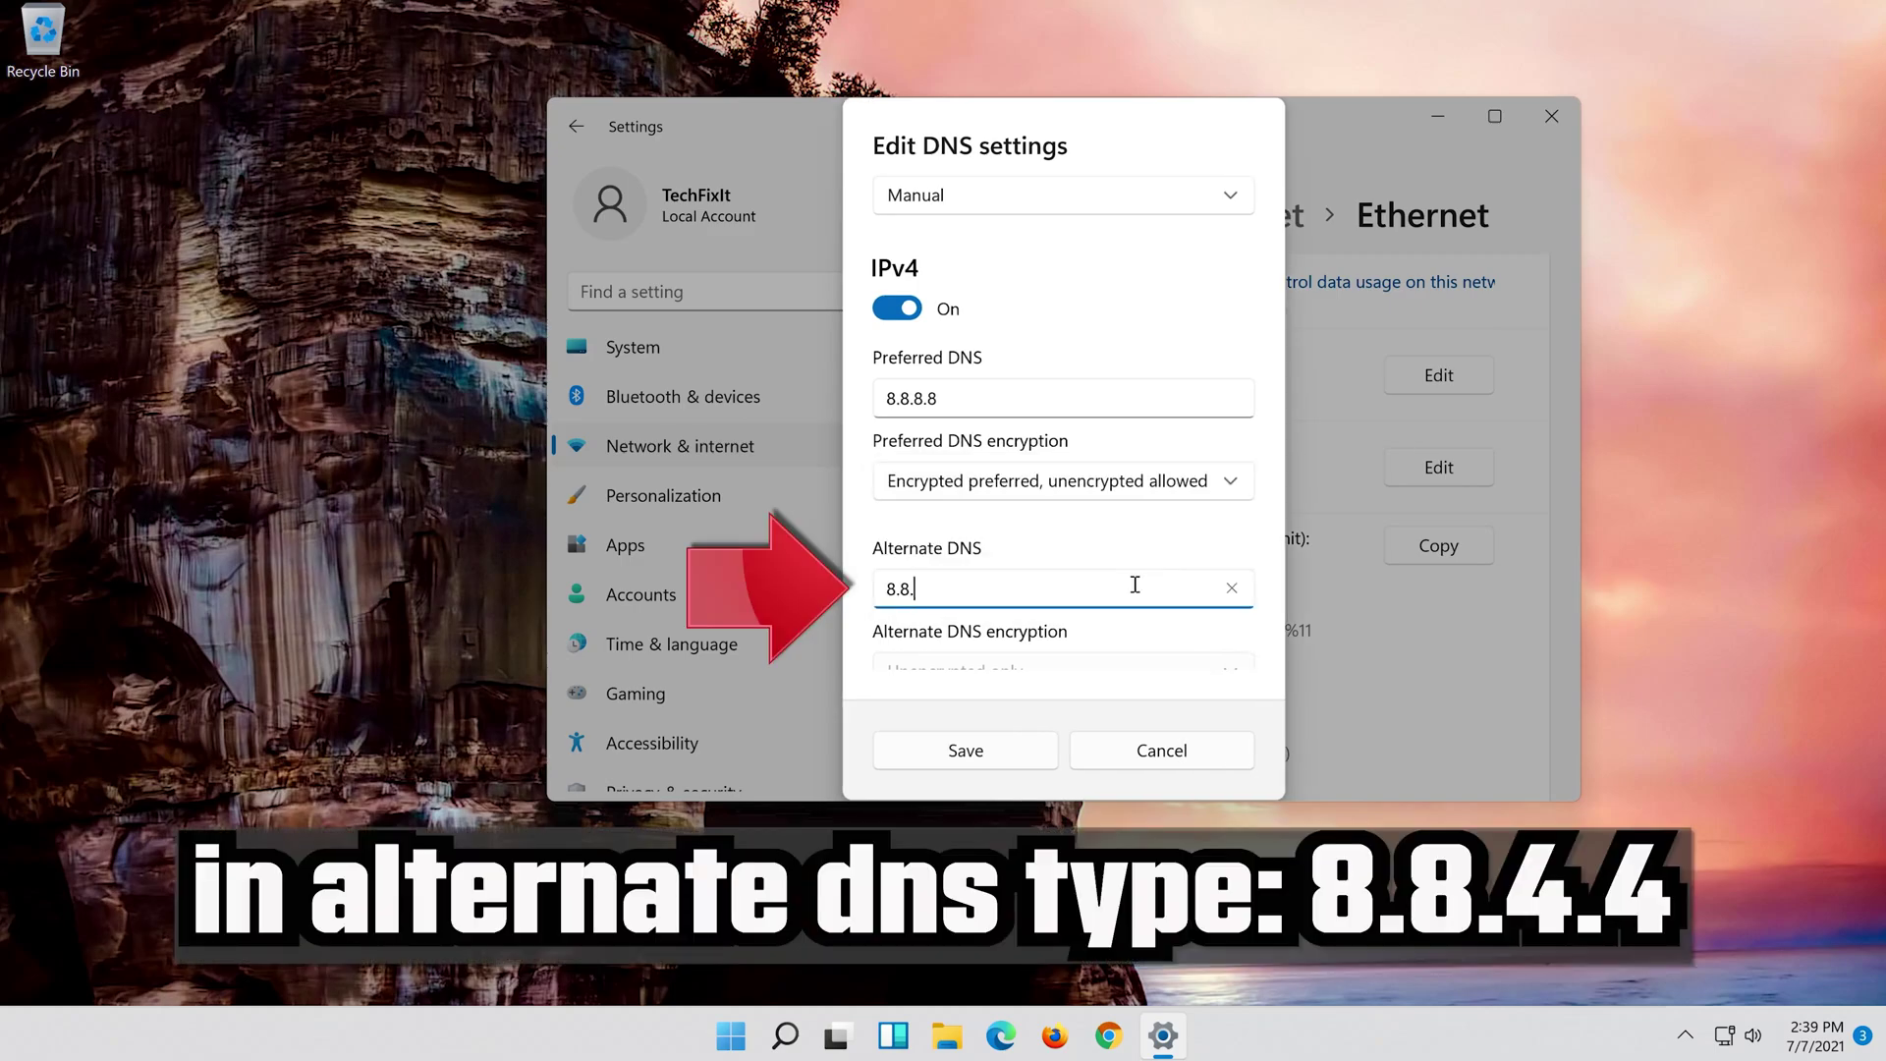
pyautogui.write('4.')
pyautogui.write('4')
pyautogui.scroll(-3, 1232, 537)
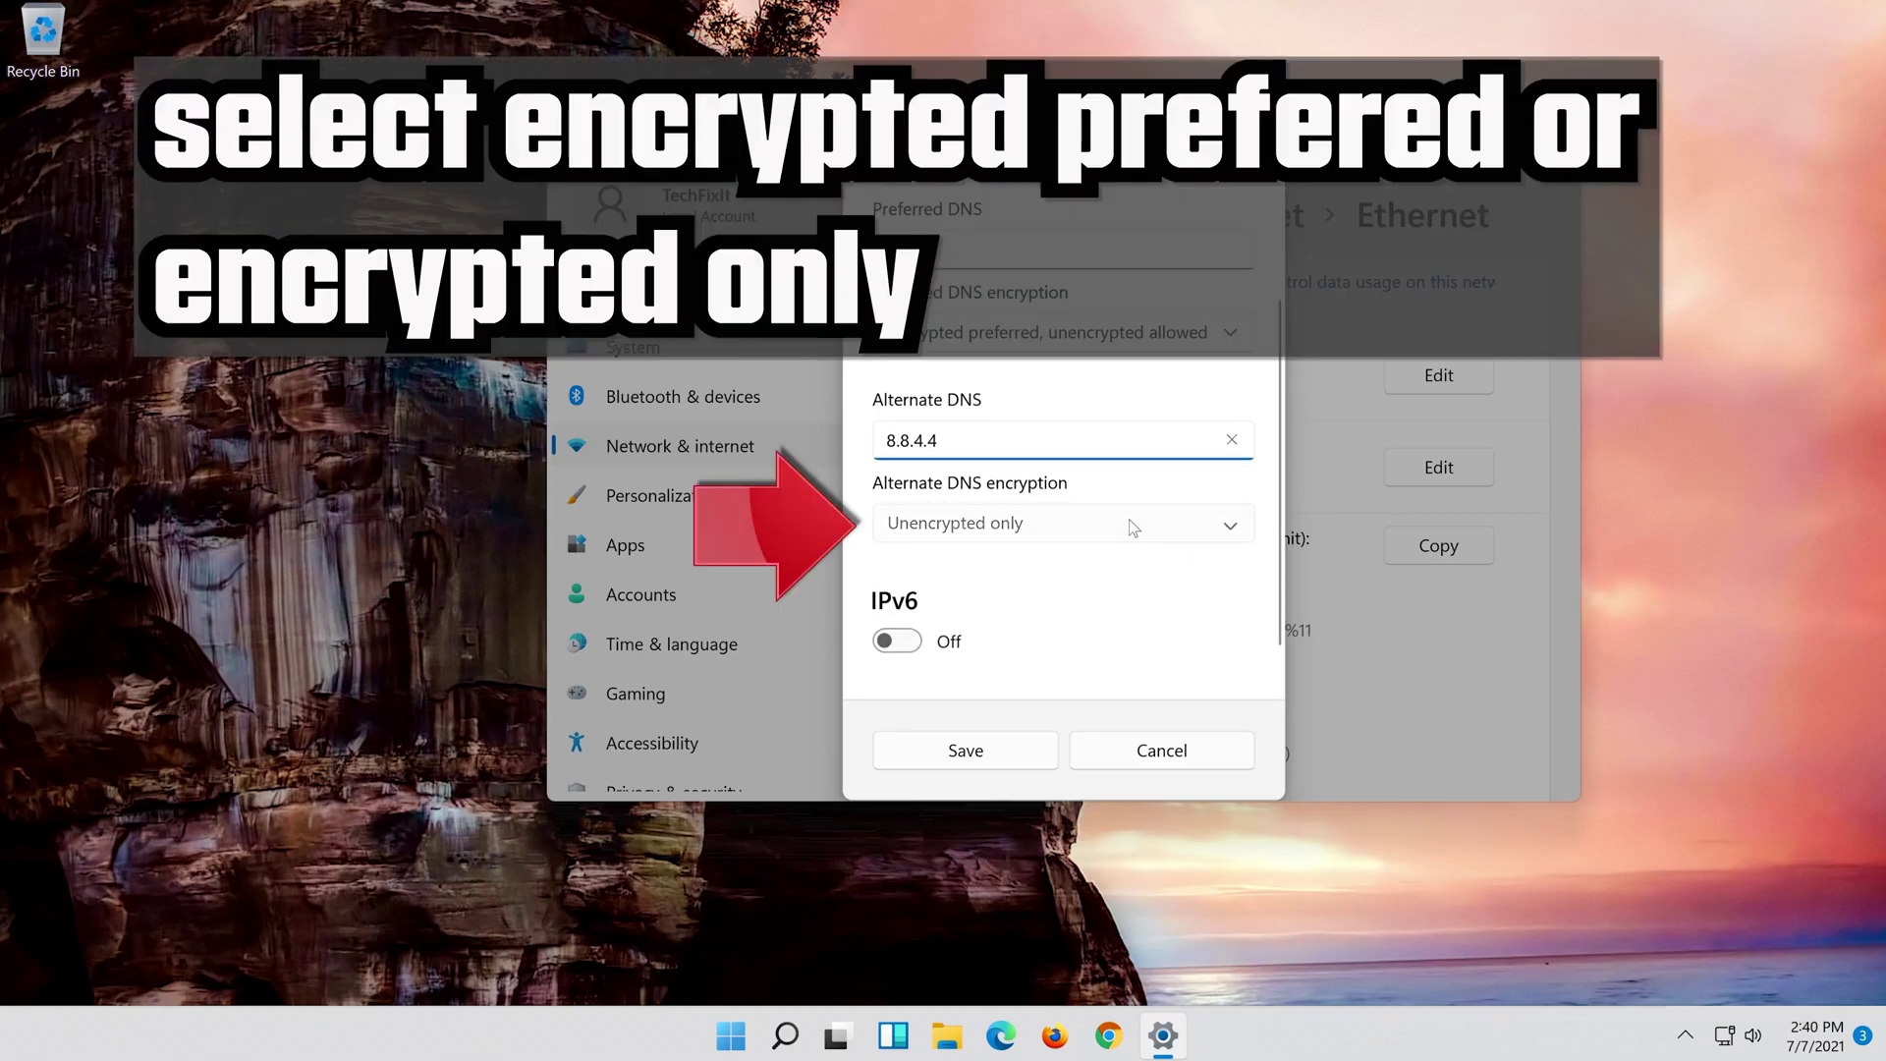
pyautogui.click(1134, 527)
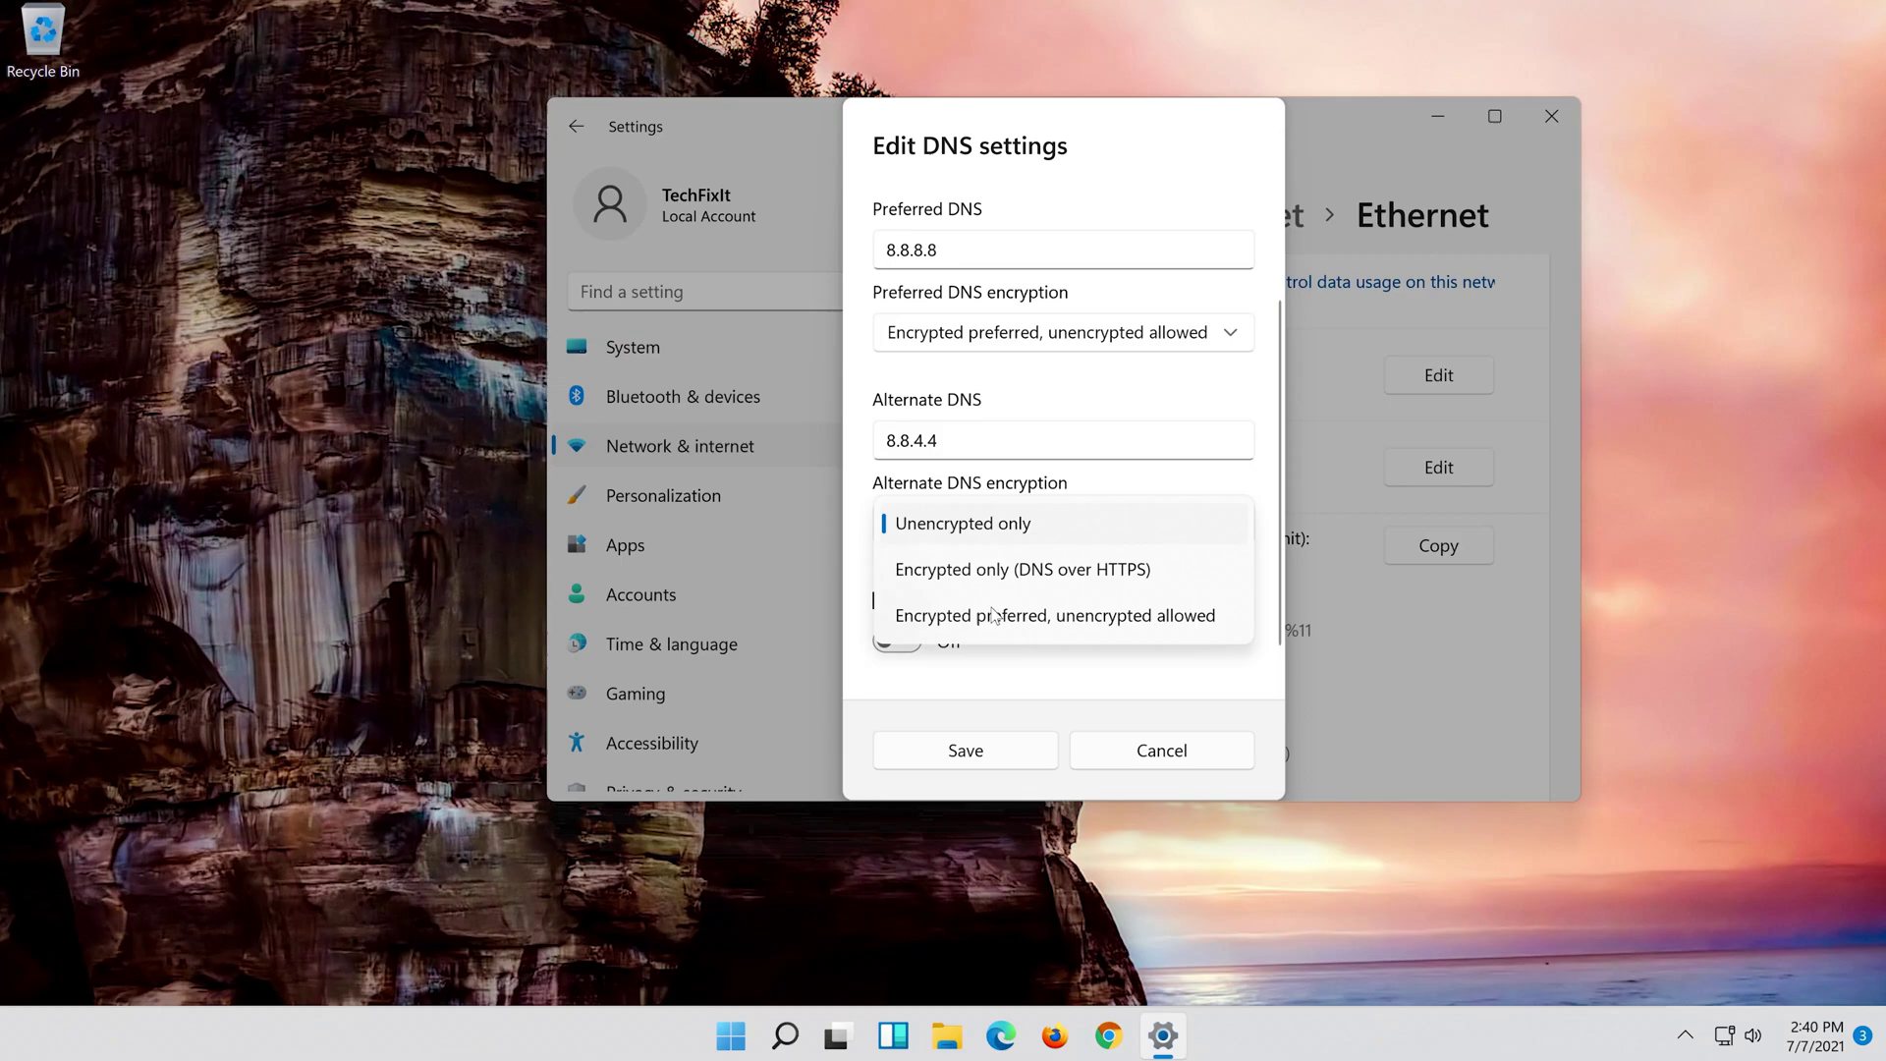
pyautogui.click(1054, 616)
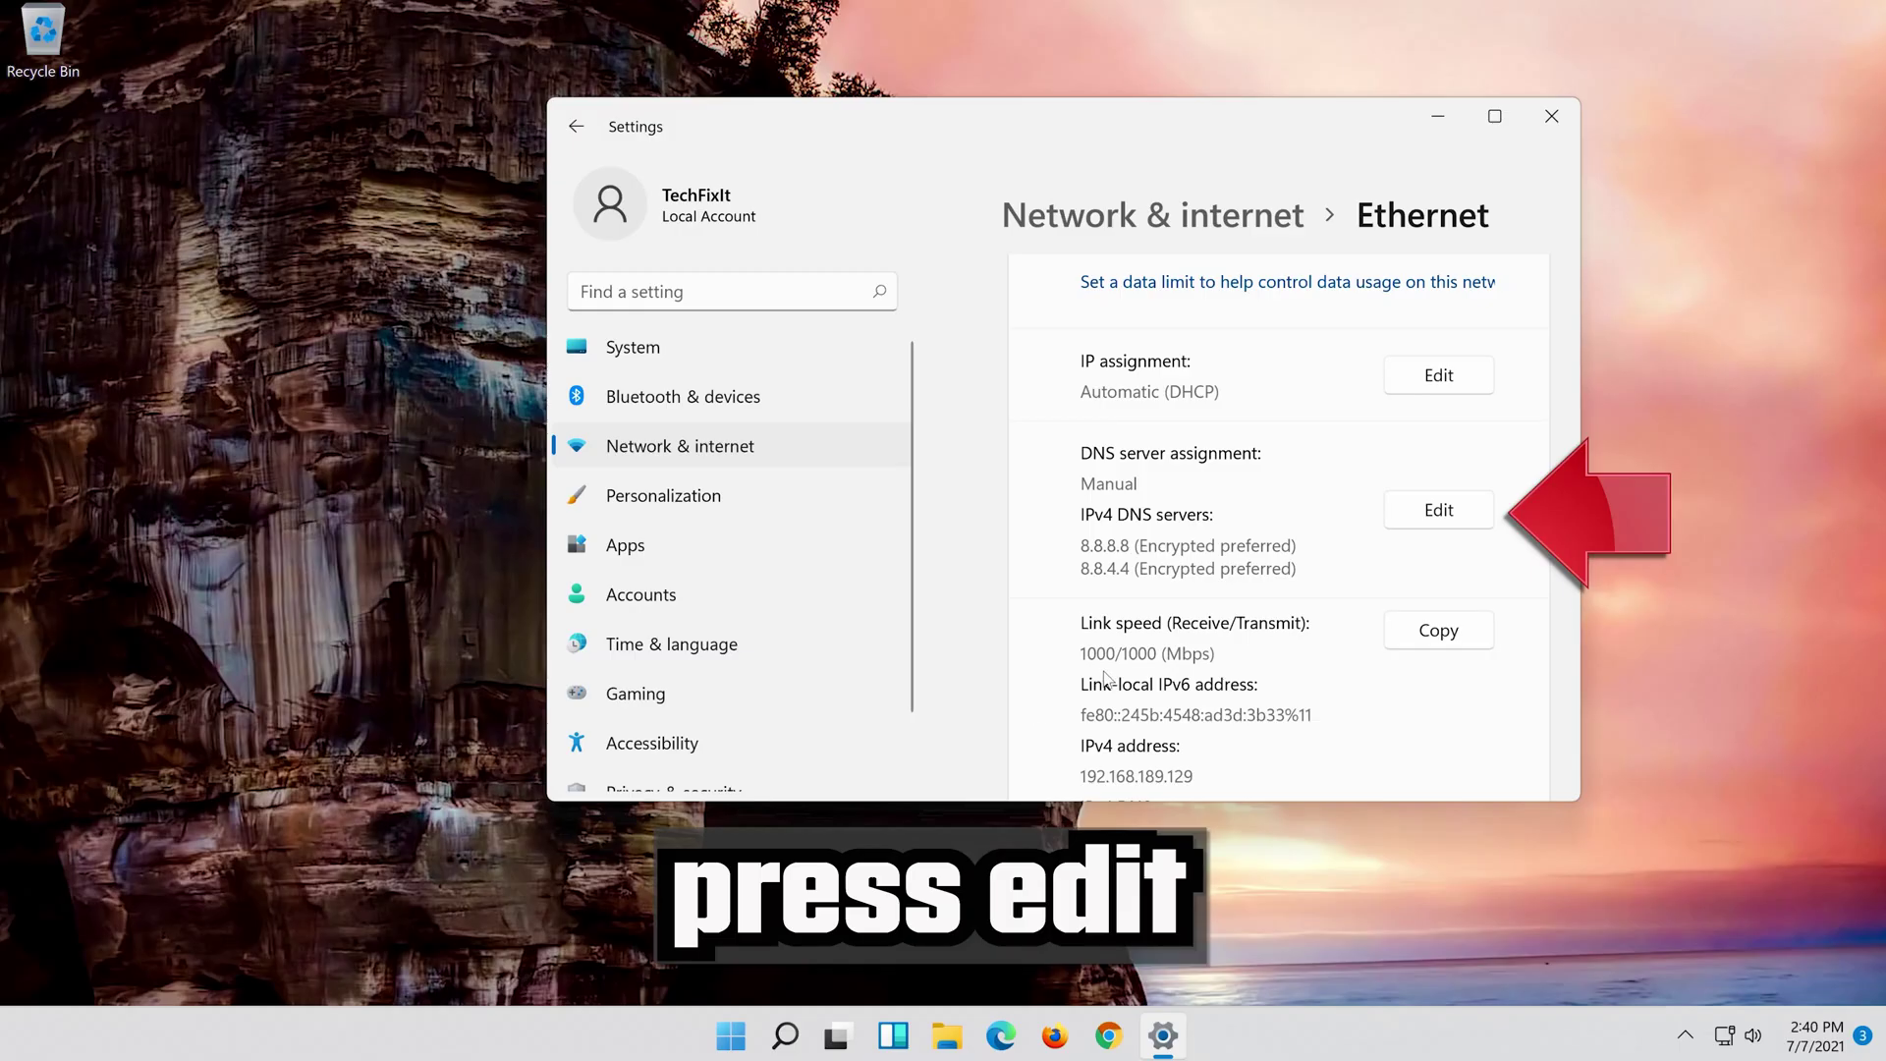
# Re-edit Ethernet DNS, turn IPv4 off, and save it as Automatic (DHCP)
pyautogui.click(1434, 517)
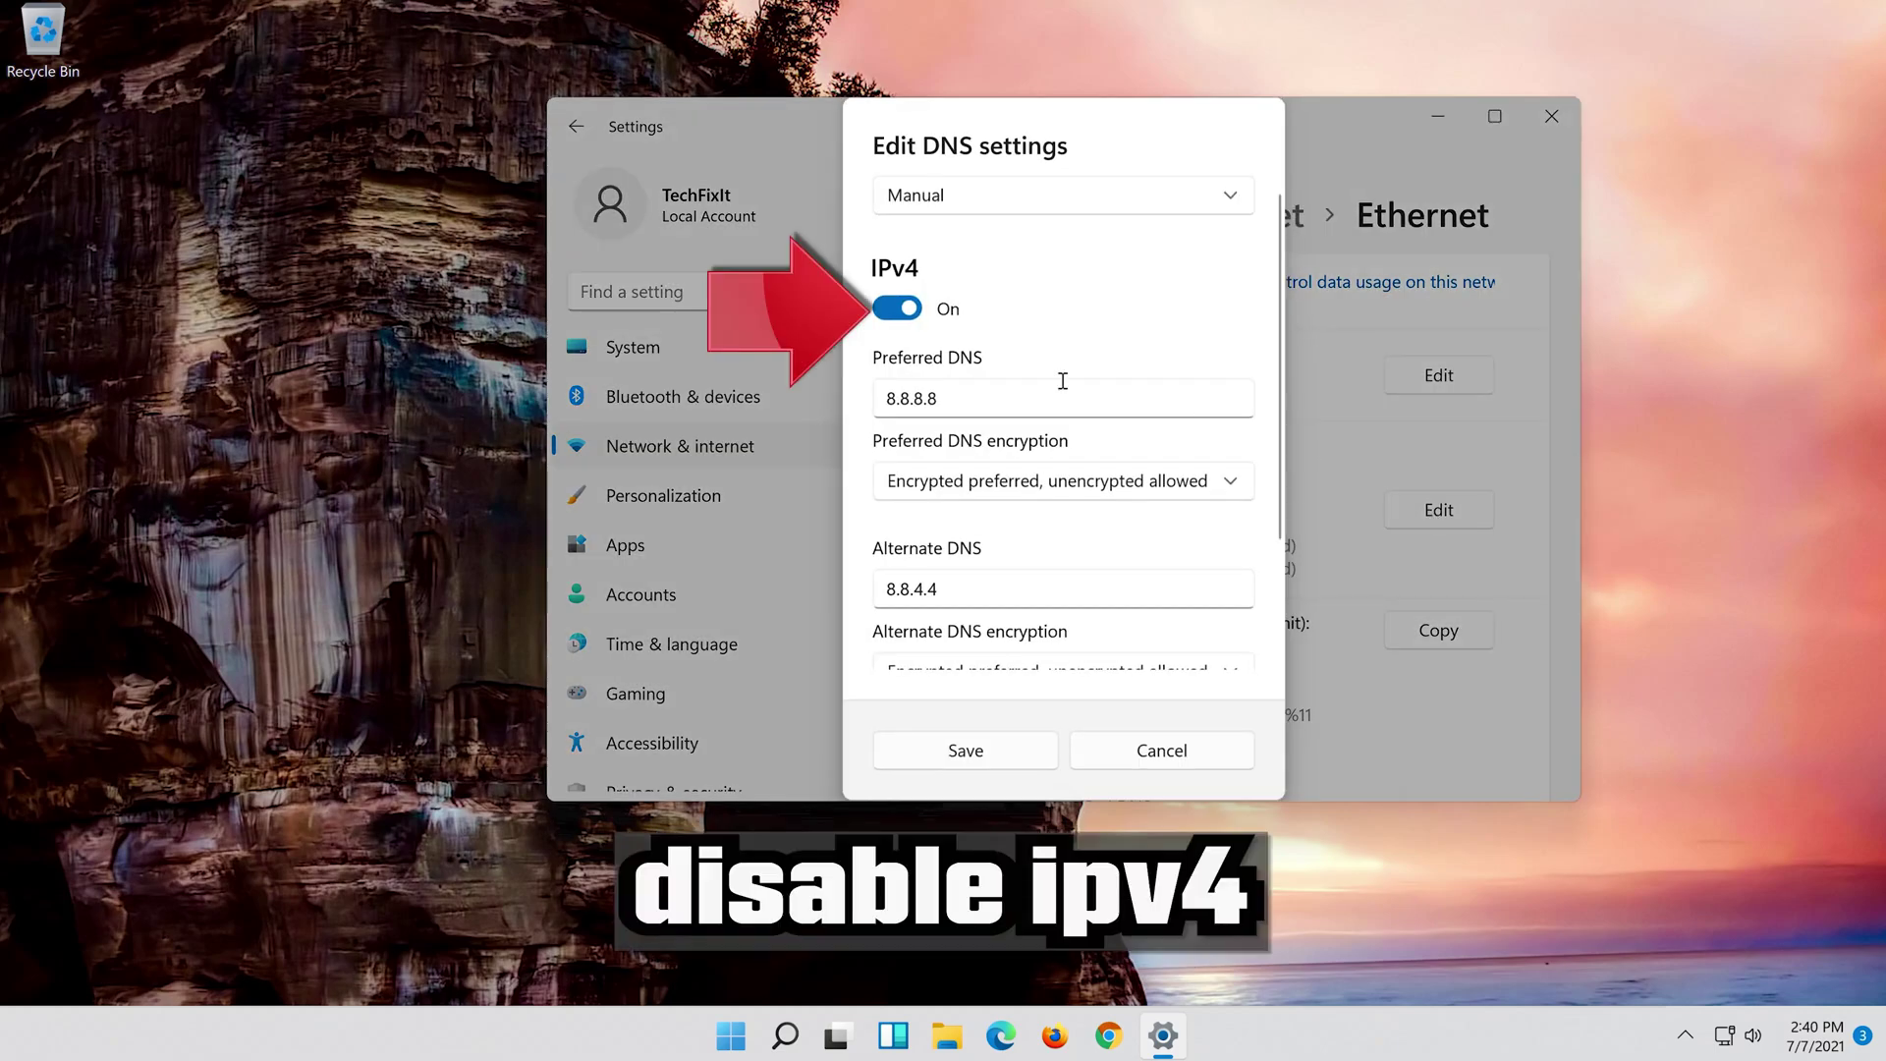
pyautogui.click(897, 309)
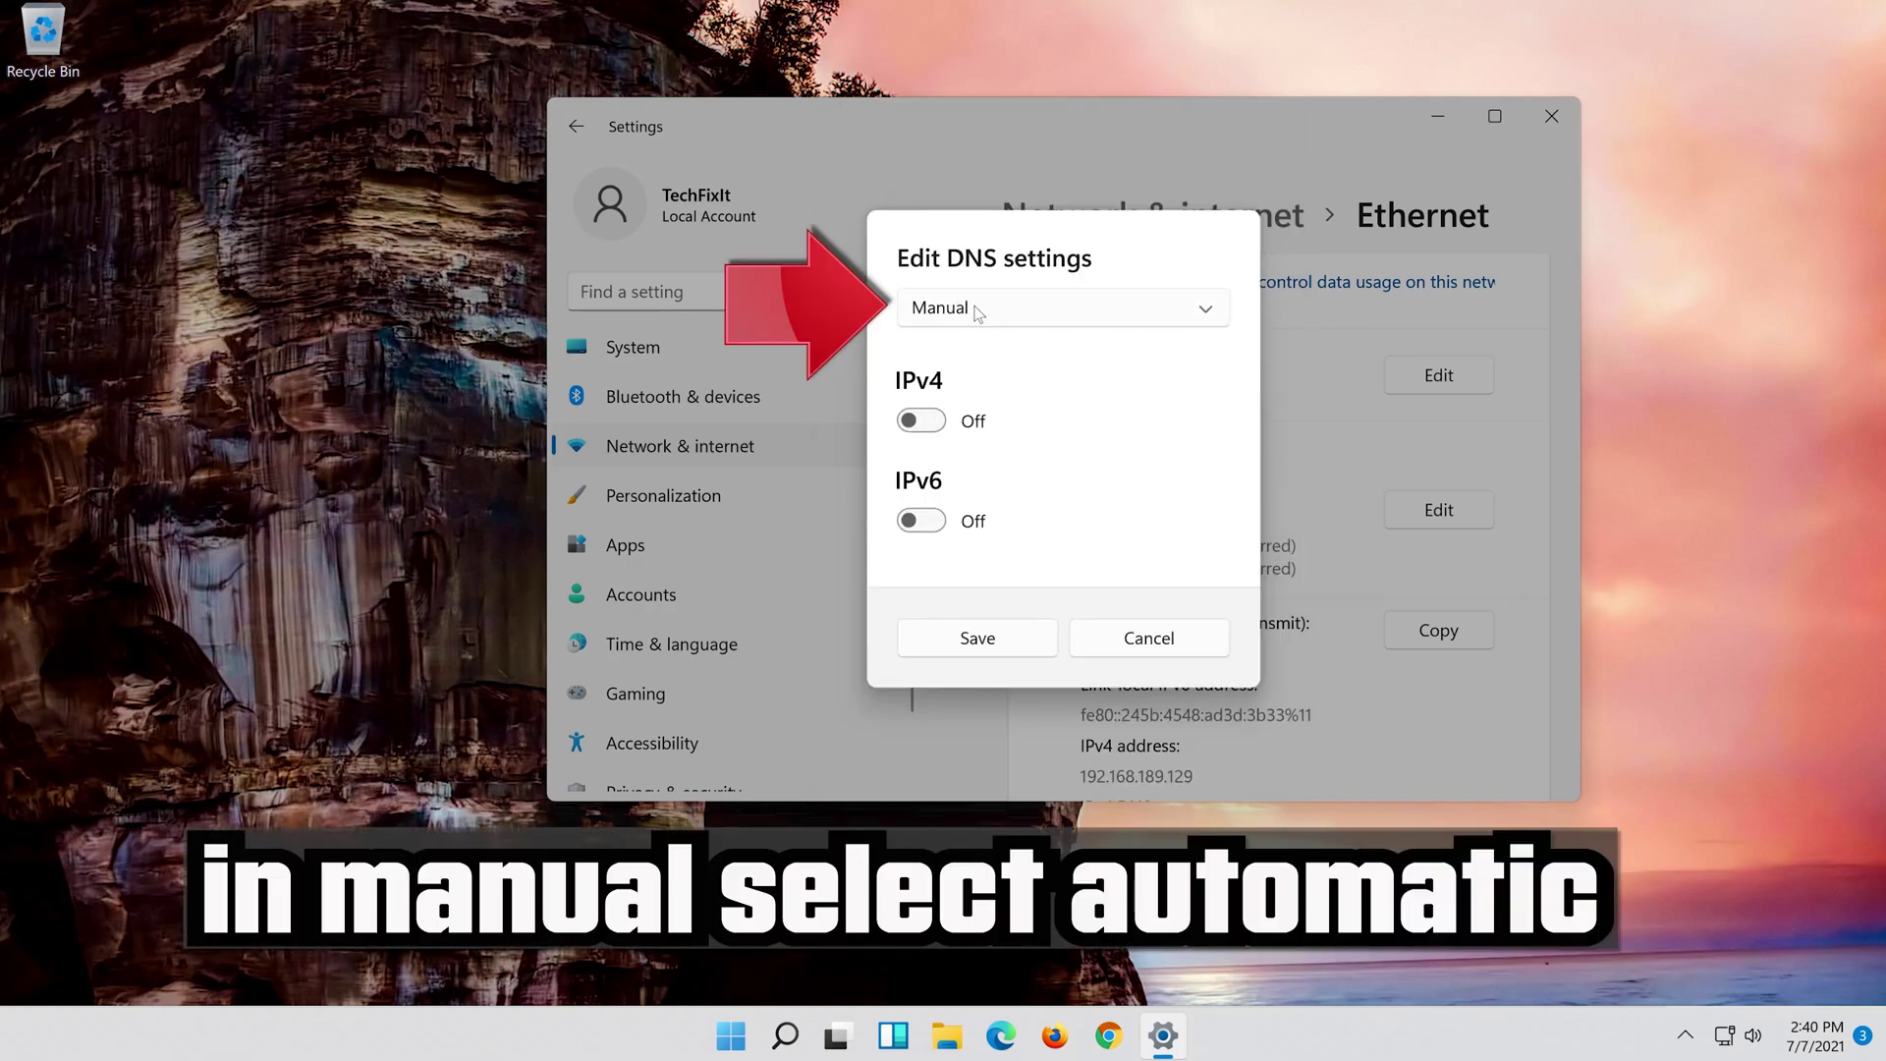
pyautogui.click(1063, 315)
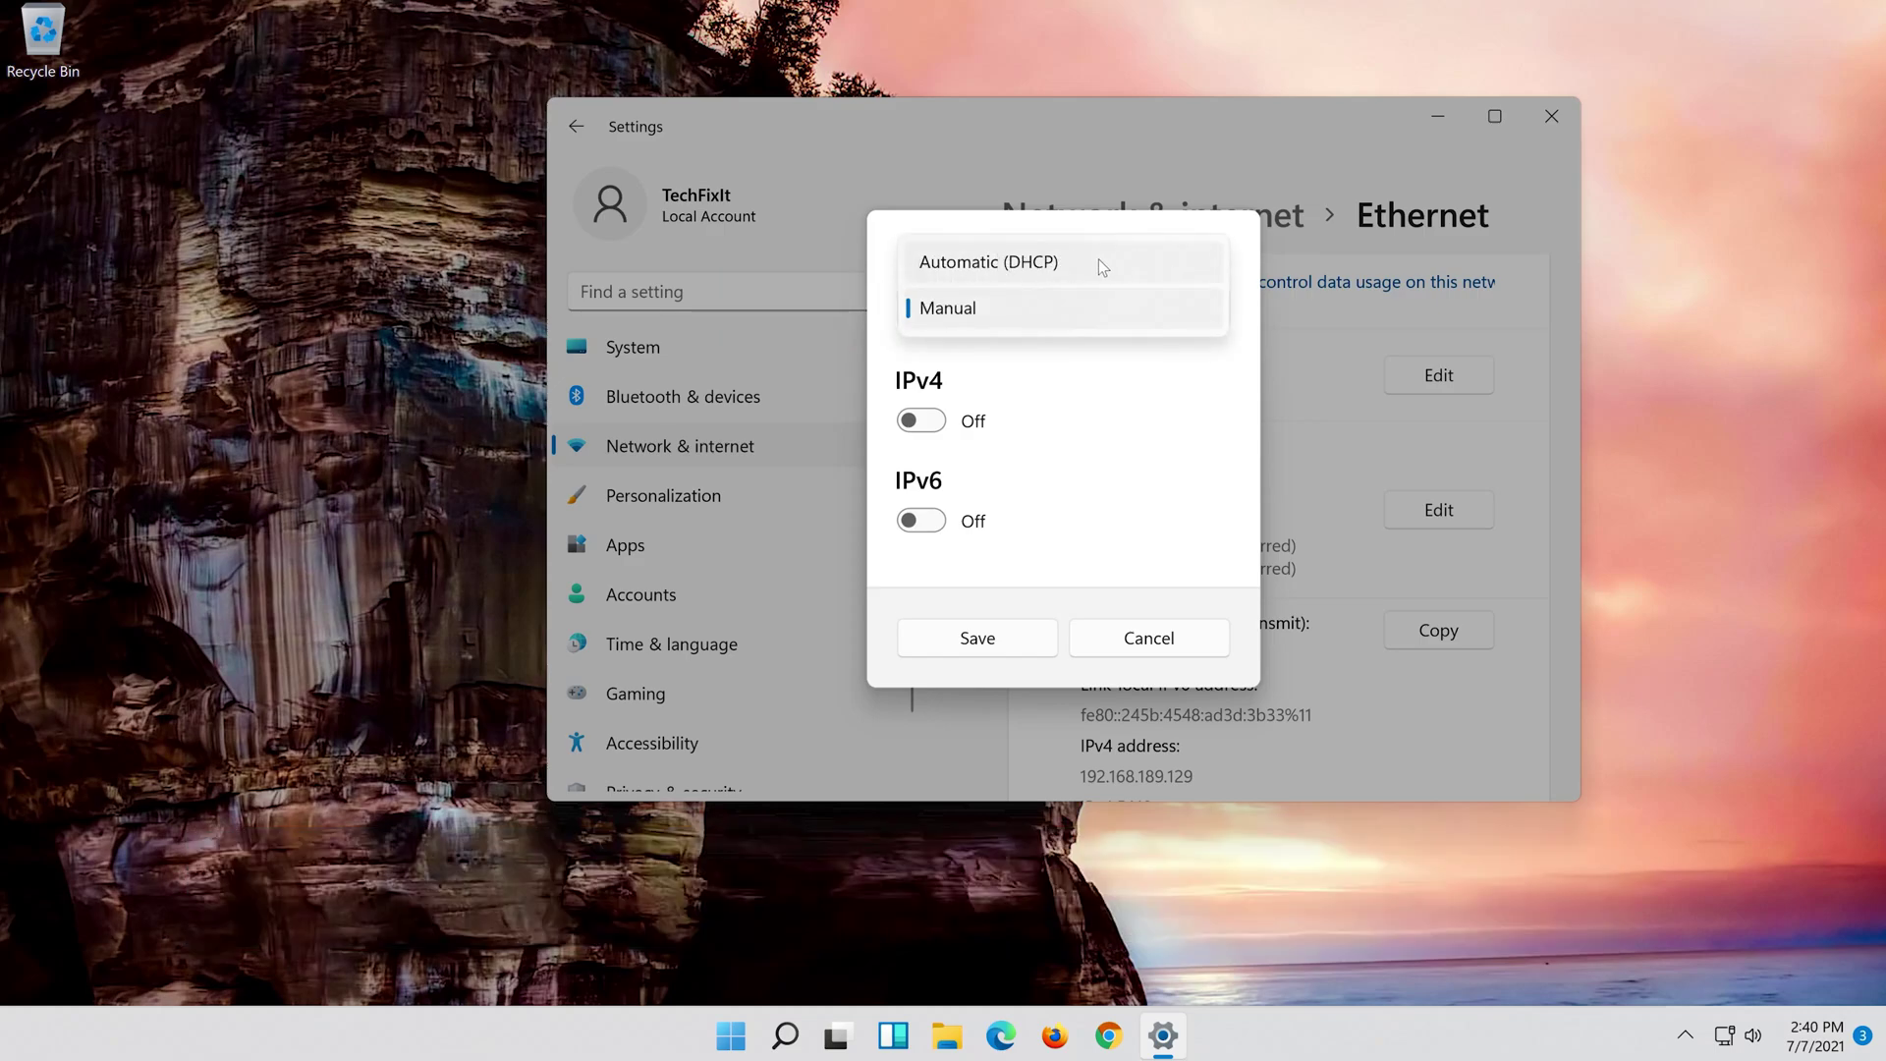
pyautogui.click(1097, 260)
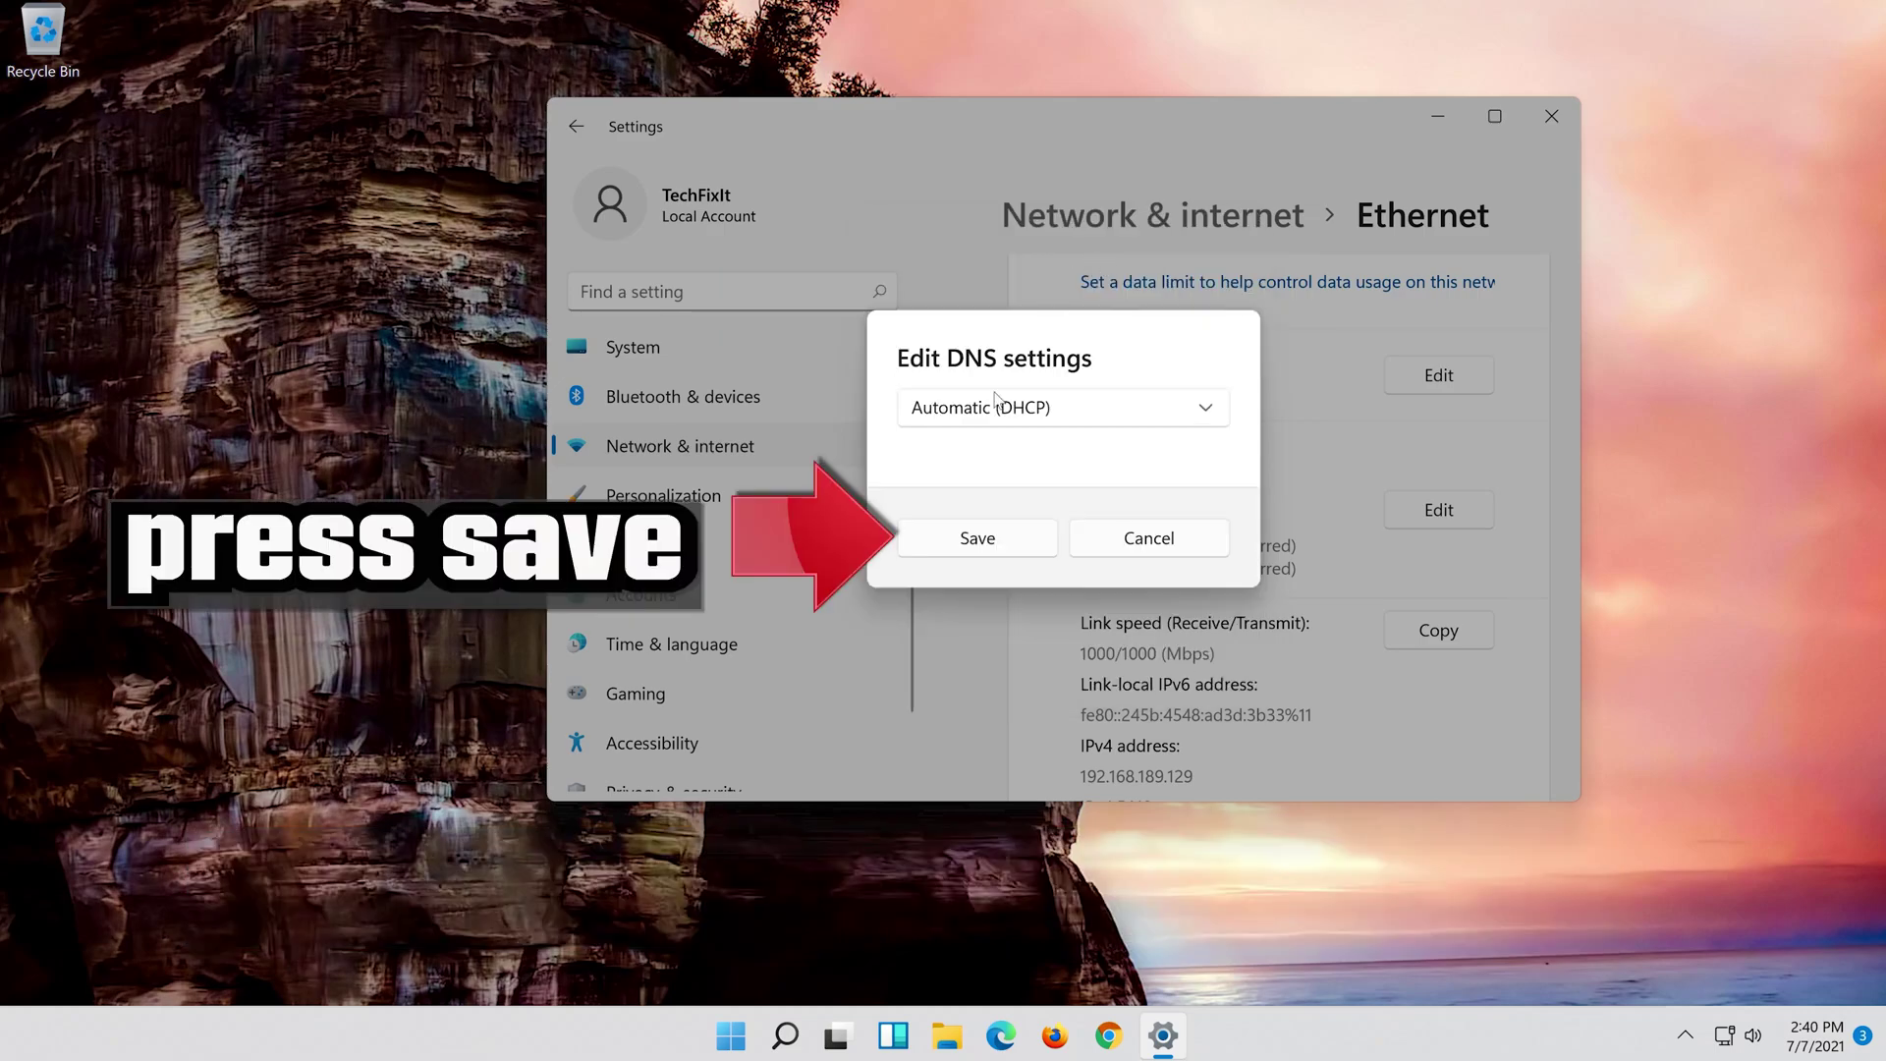
pyautogui.click(978, 542)
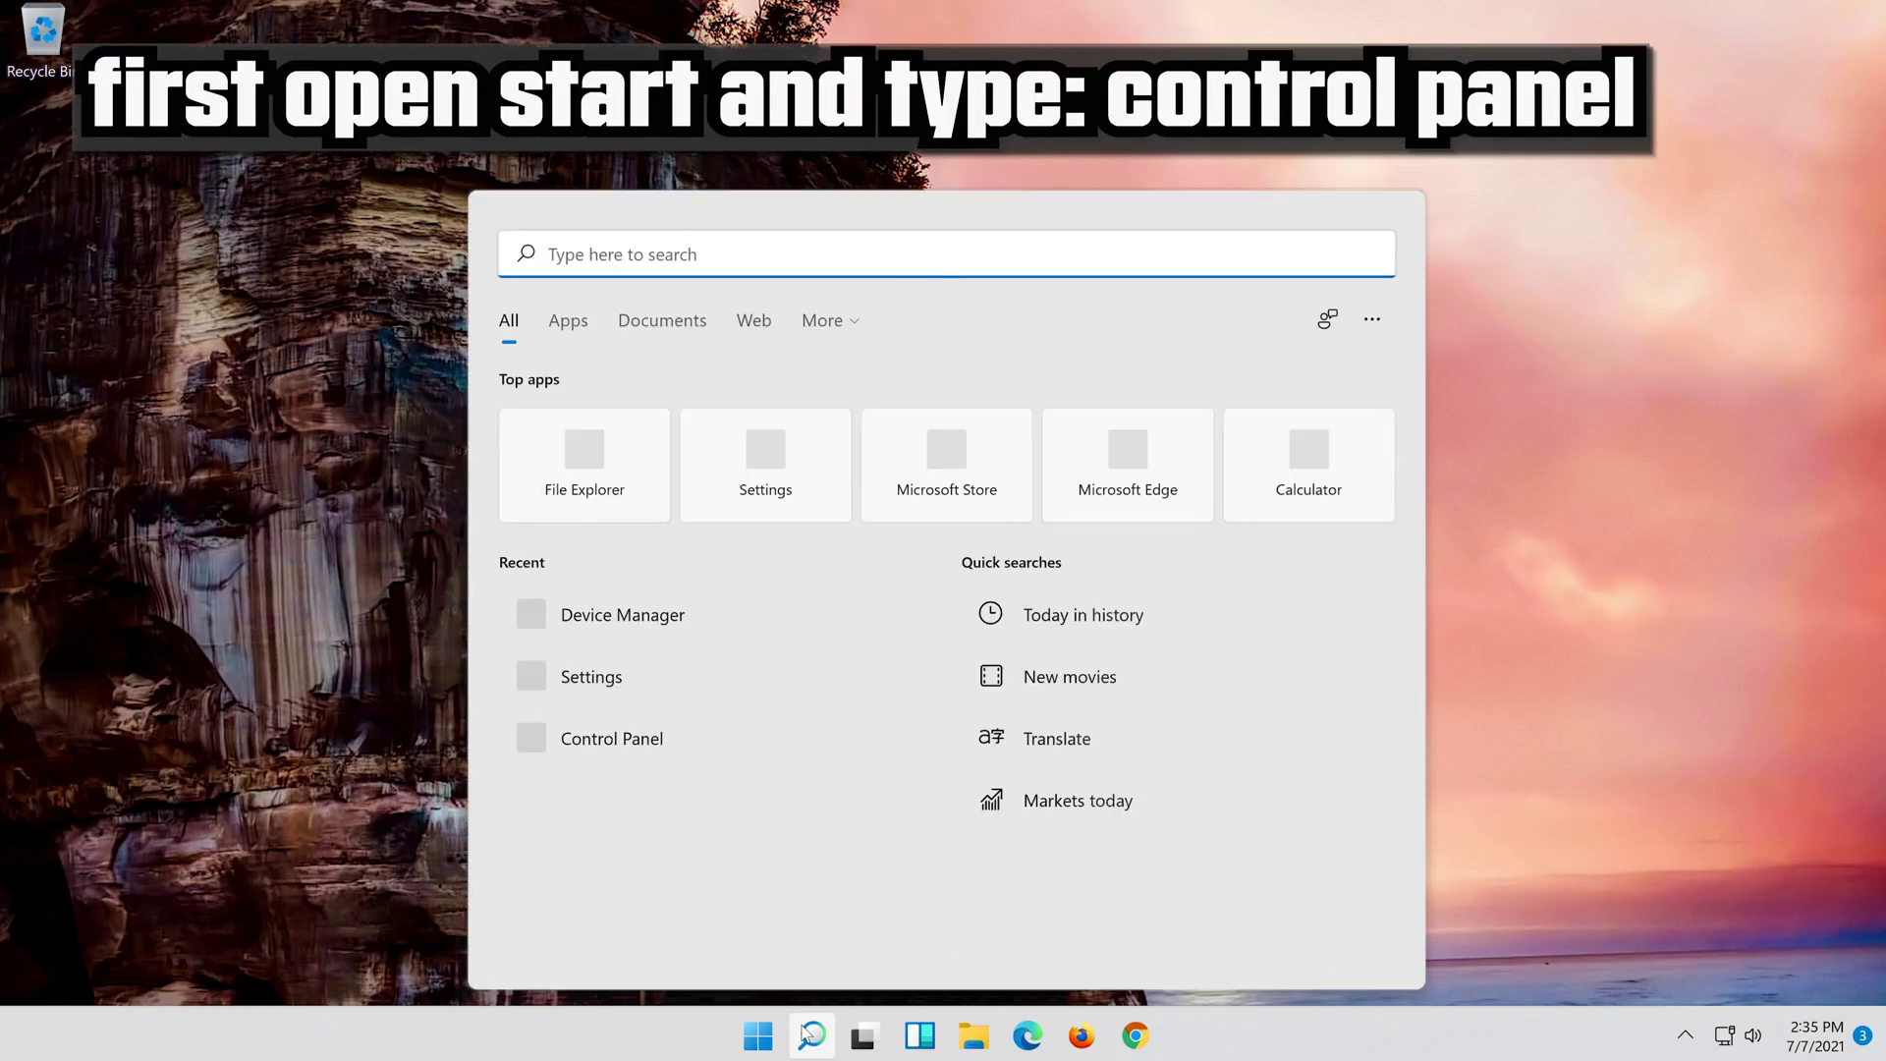
pyautogui.write('ccon')
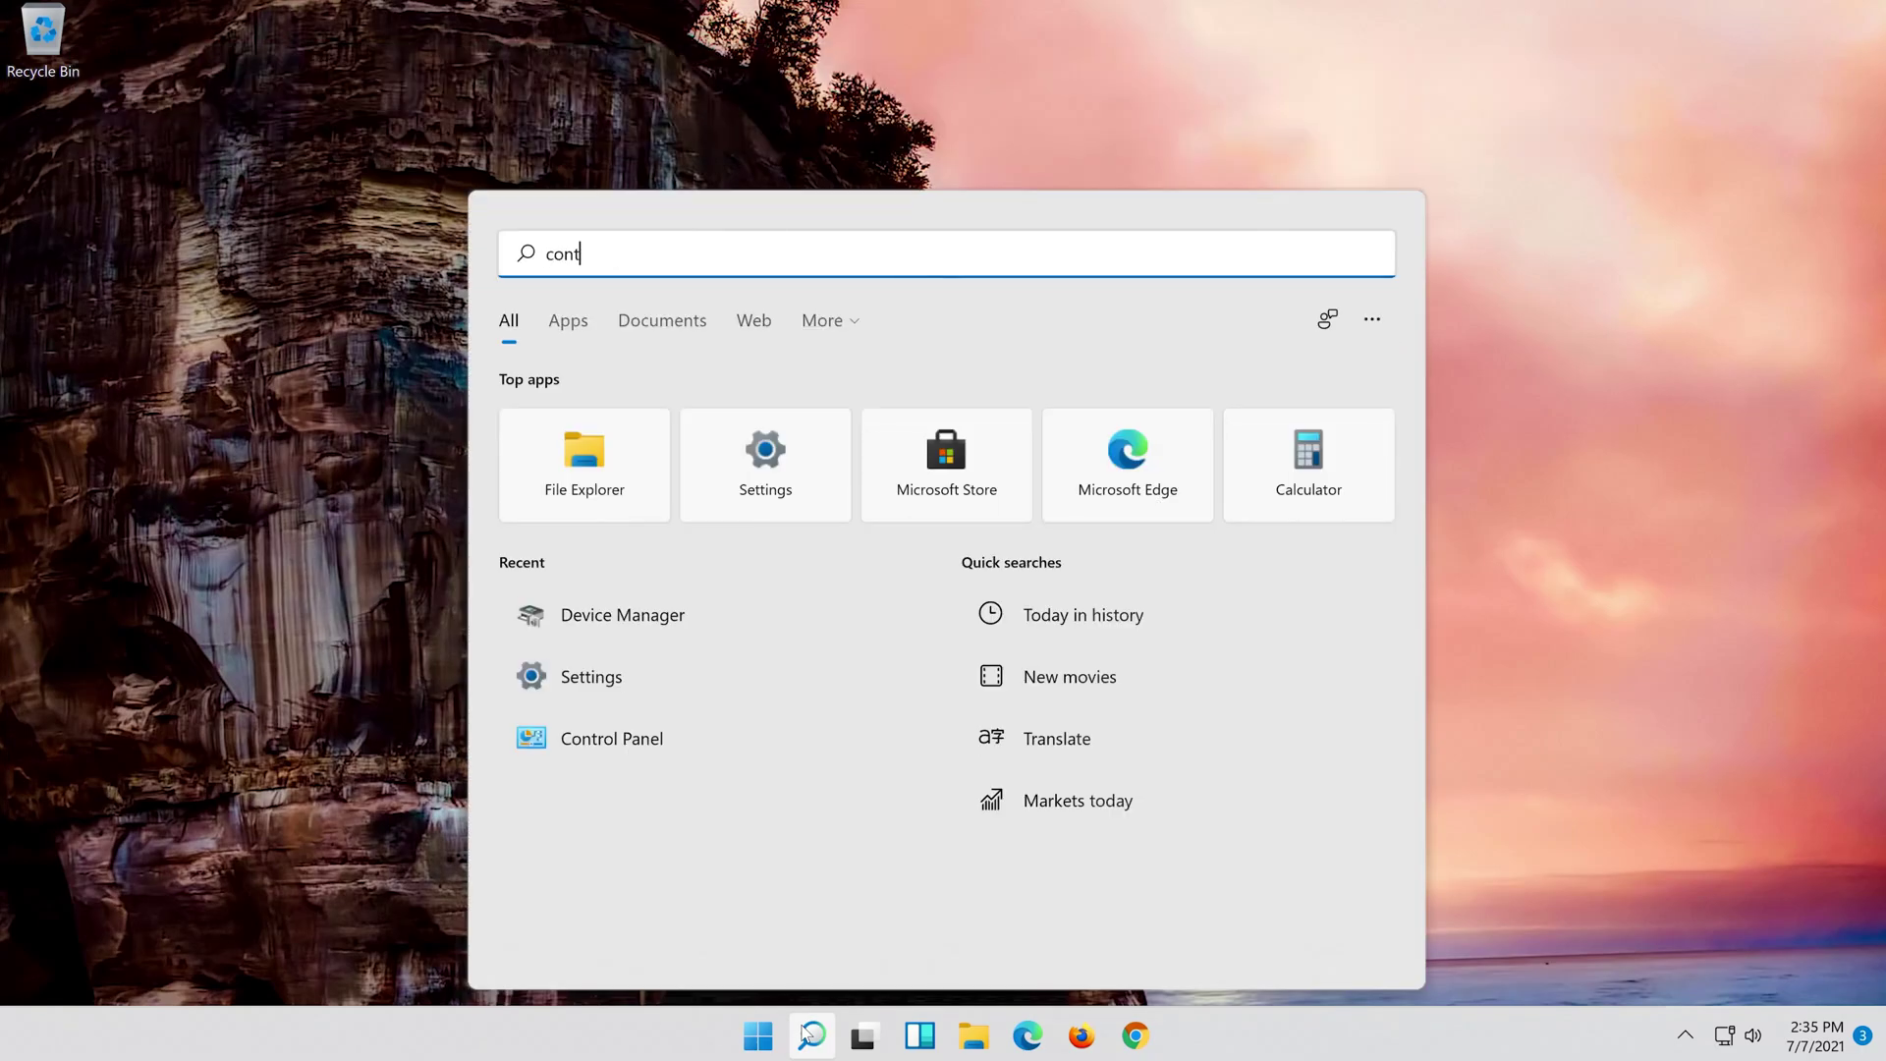
pyautogui.write('trol panel')
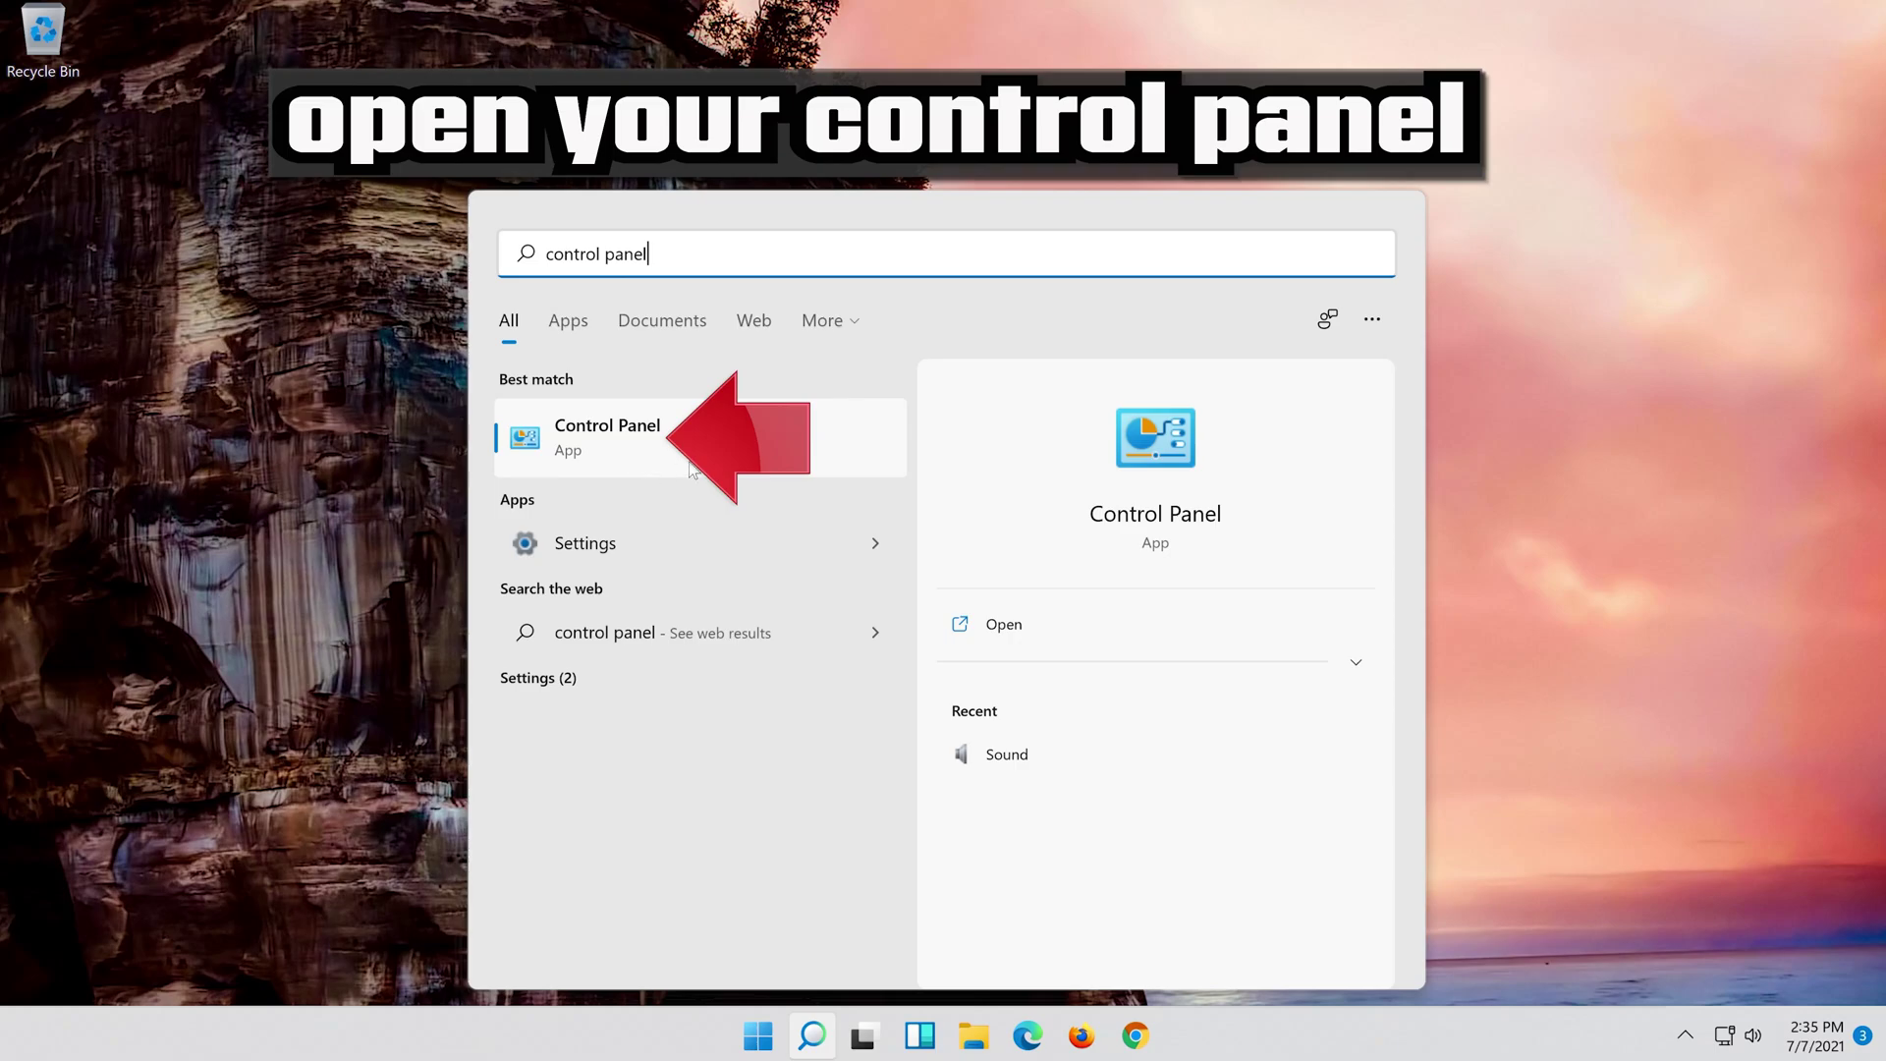
# Launch Control Panel from the 'control panel' search results
pyautogui.click(688, 465)
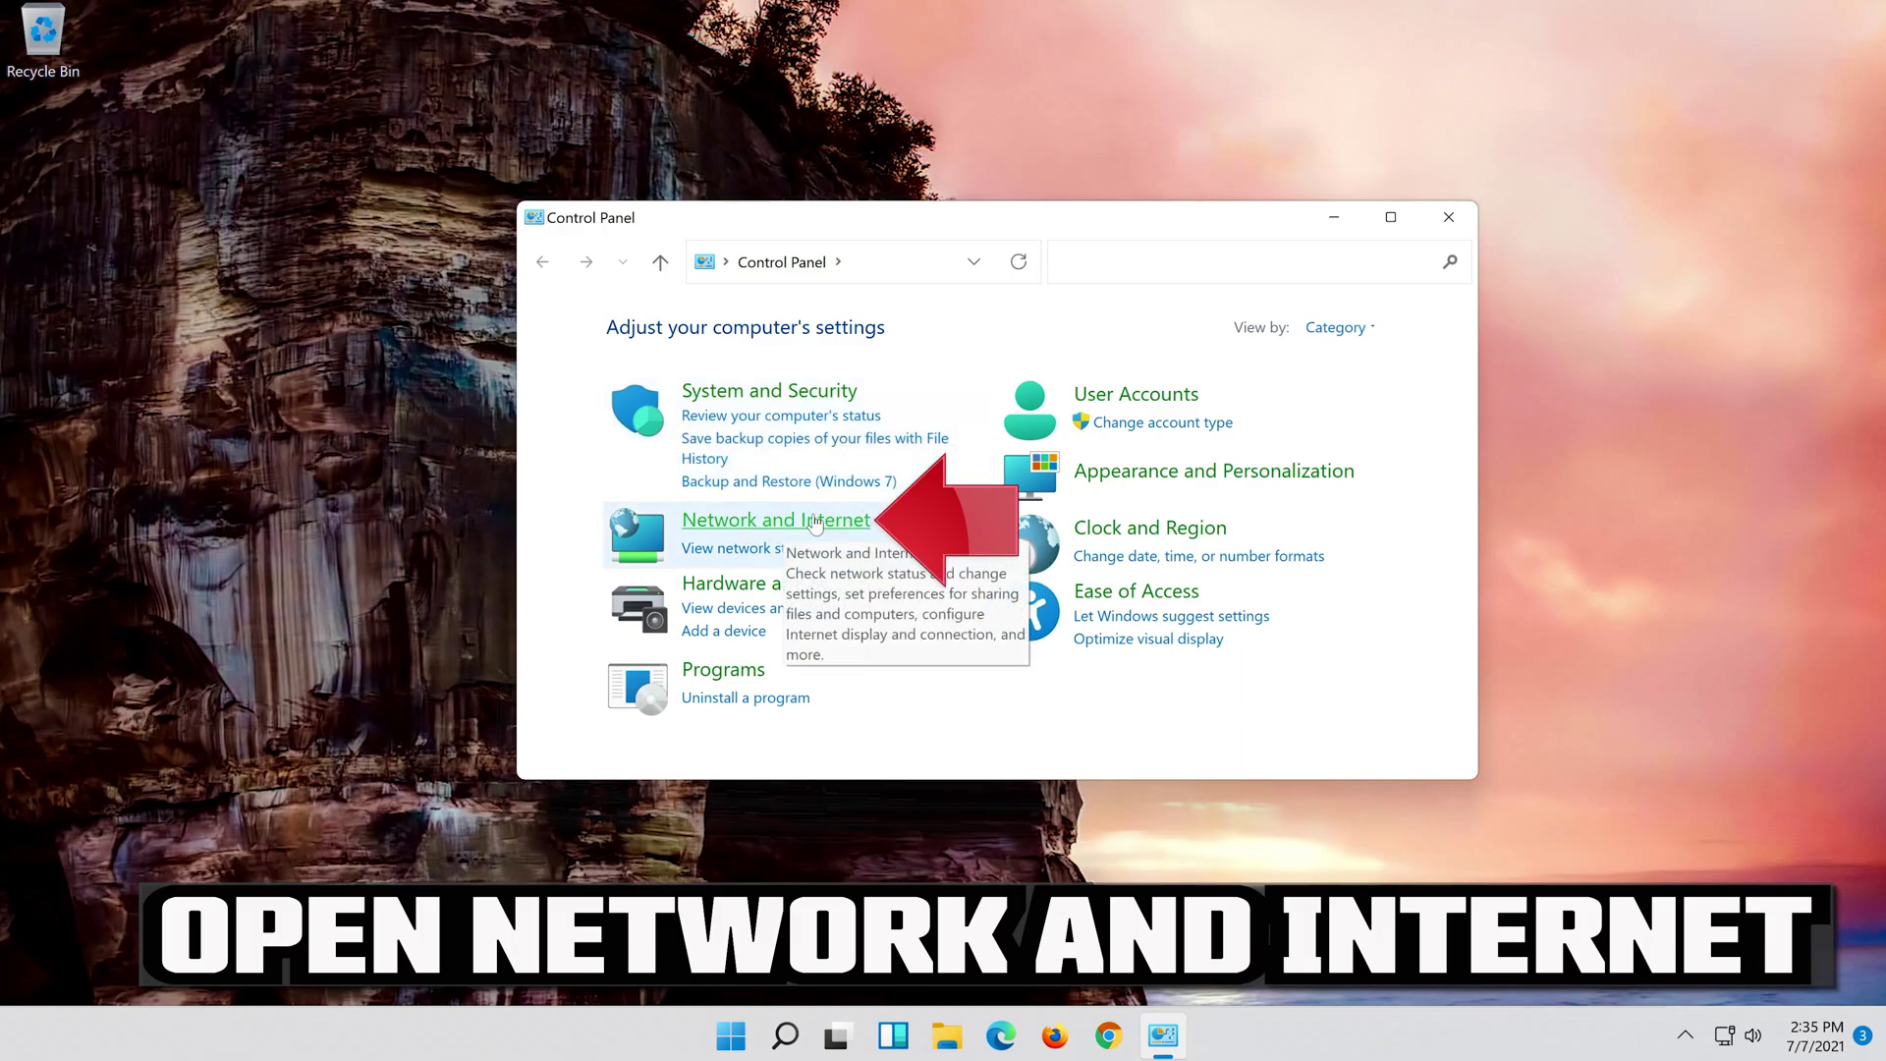
# Go to Network and Internet, then Network and Sharing Center, and open Ethernet0 Status
pyautogui.click(814, 522)
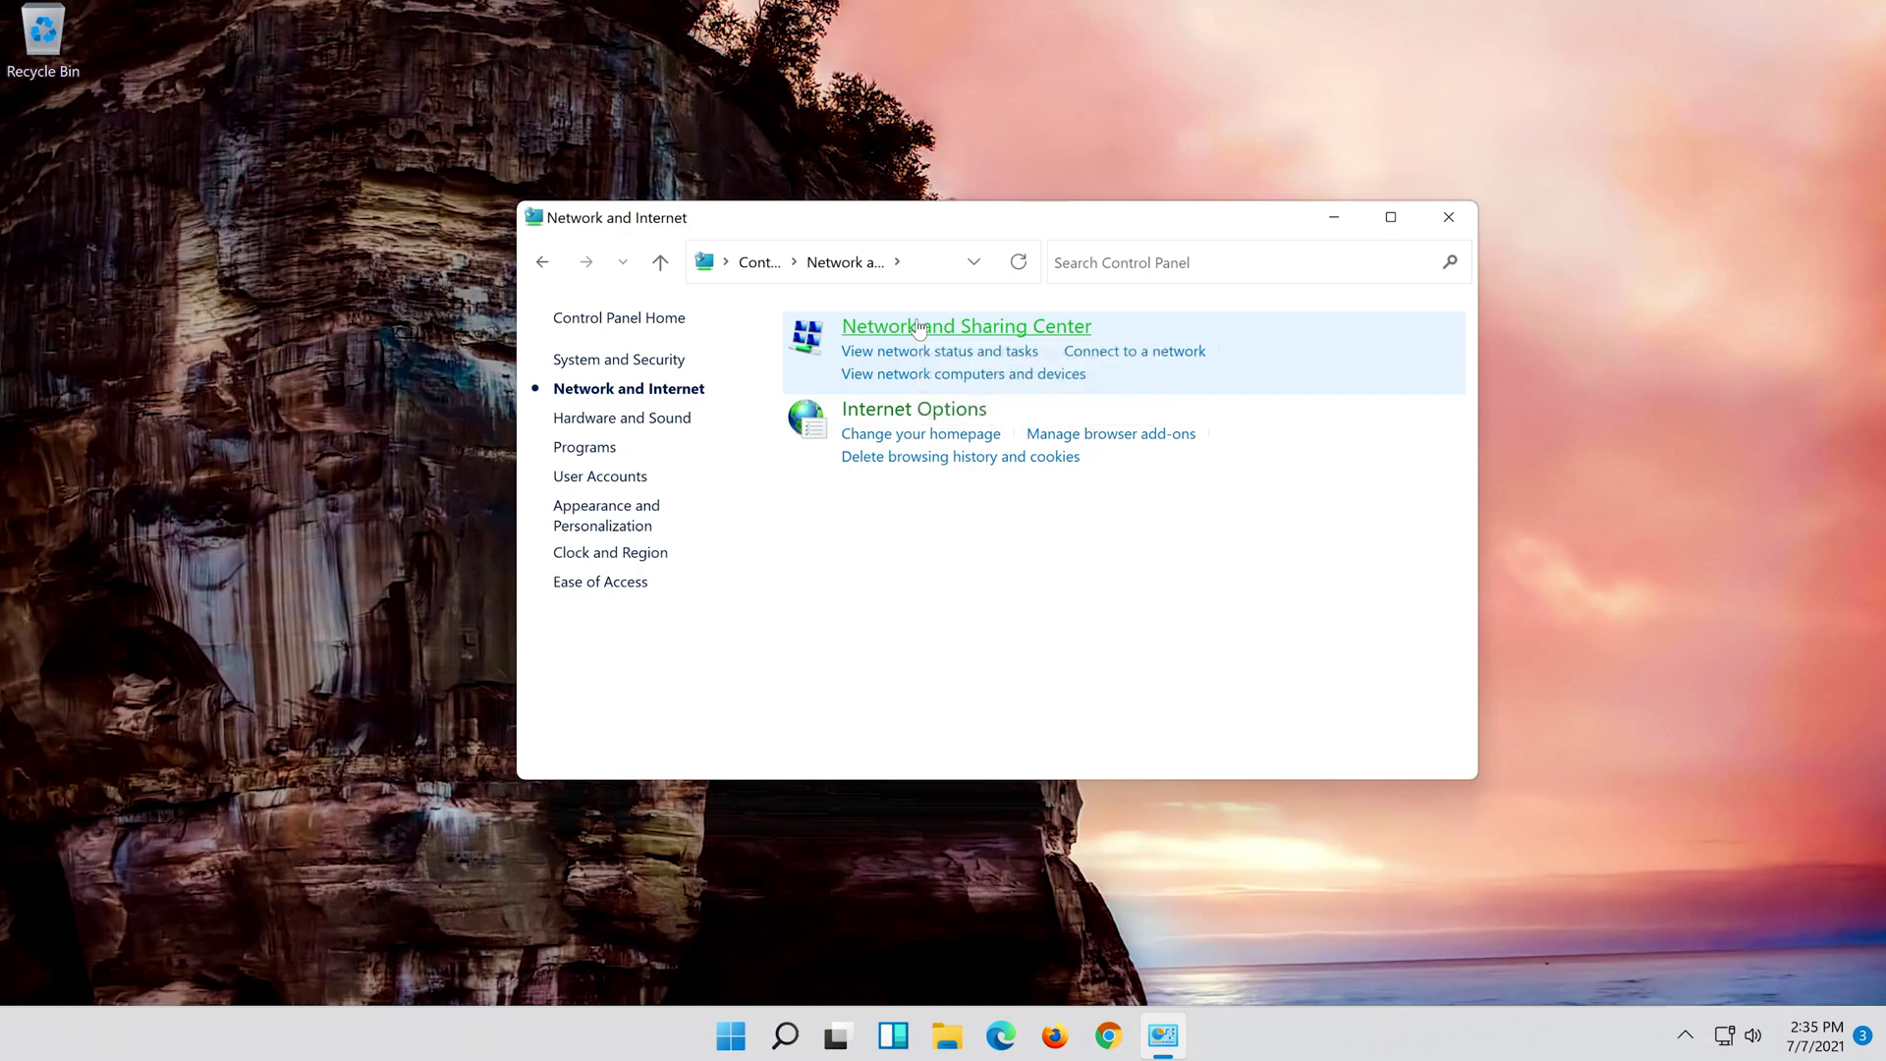
pyautogui.click(921, 328)
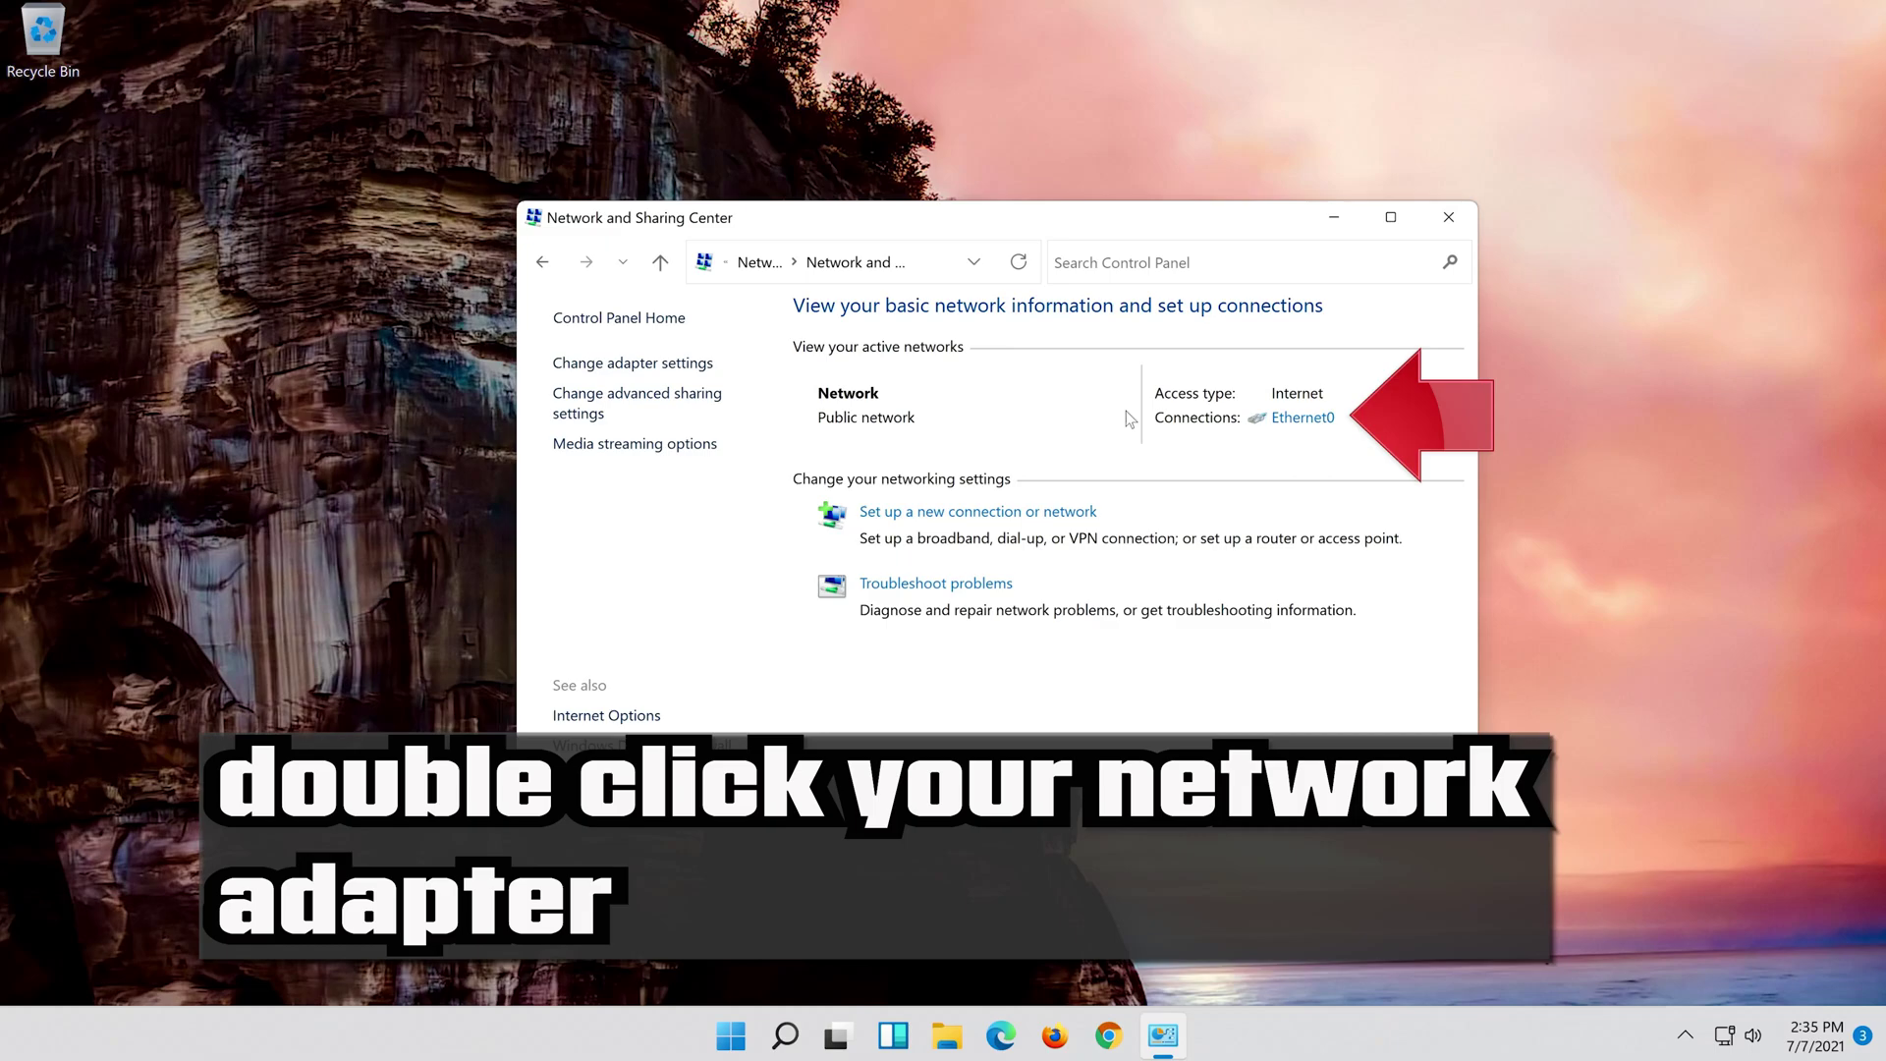
pyautogui.doubleClick(1299, 423)
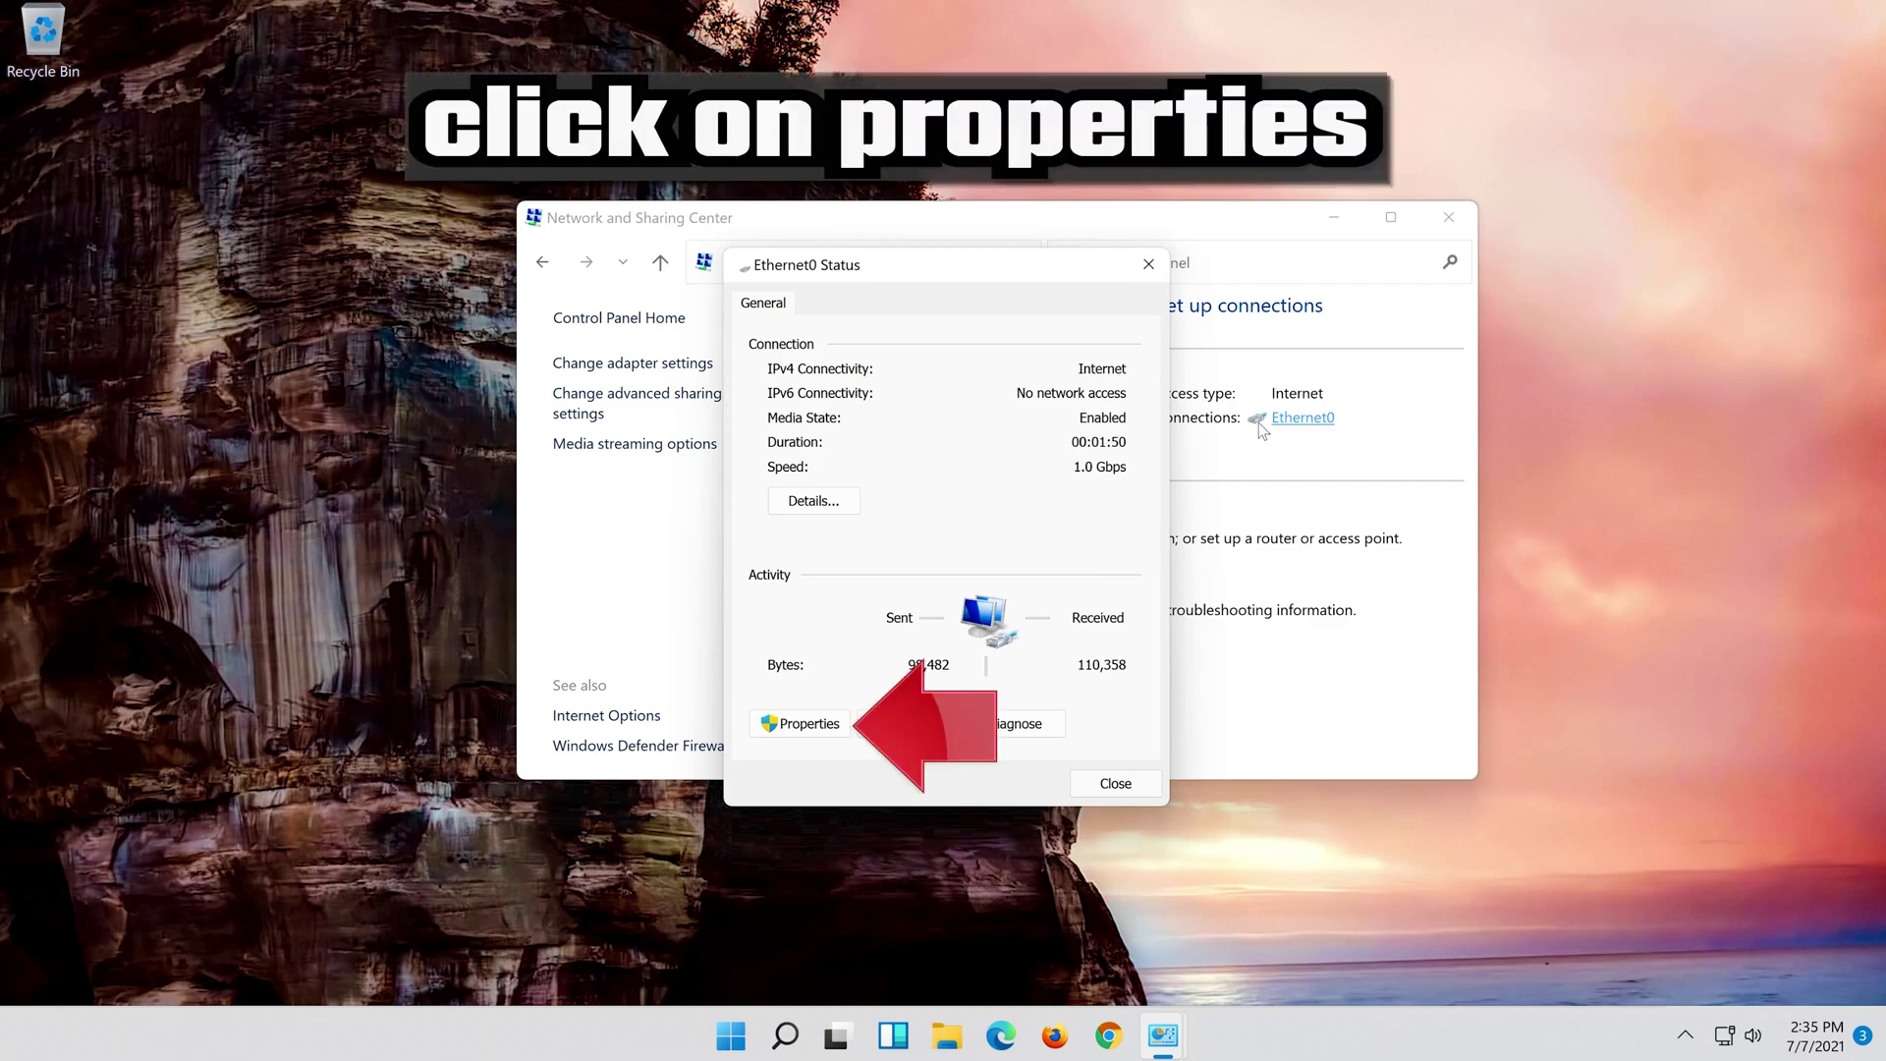
# Open the Internet Protocol Version 4 (TCP/IPv4) properties from Ethernet0's Properties
pyautogui.click(805, 727)
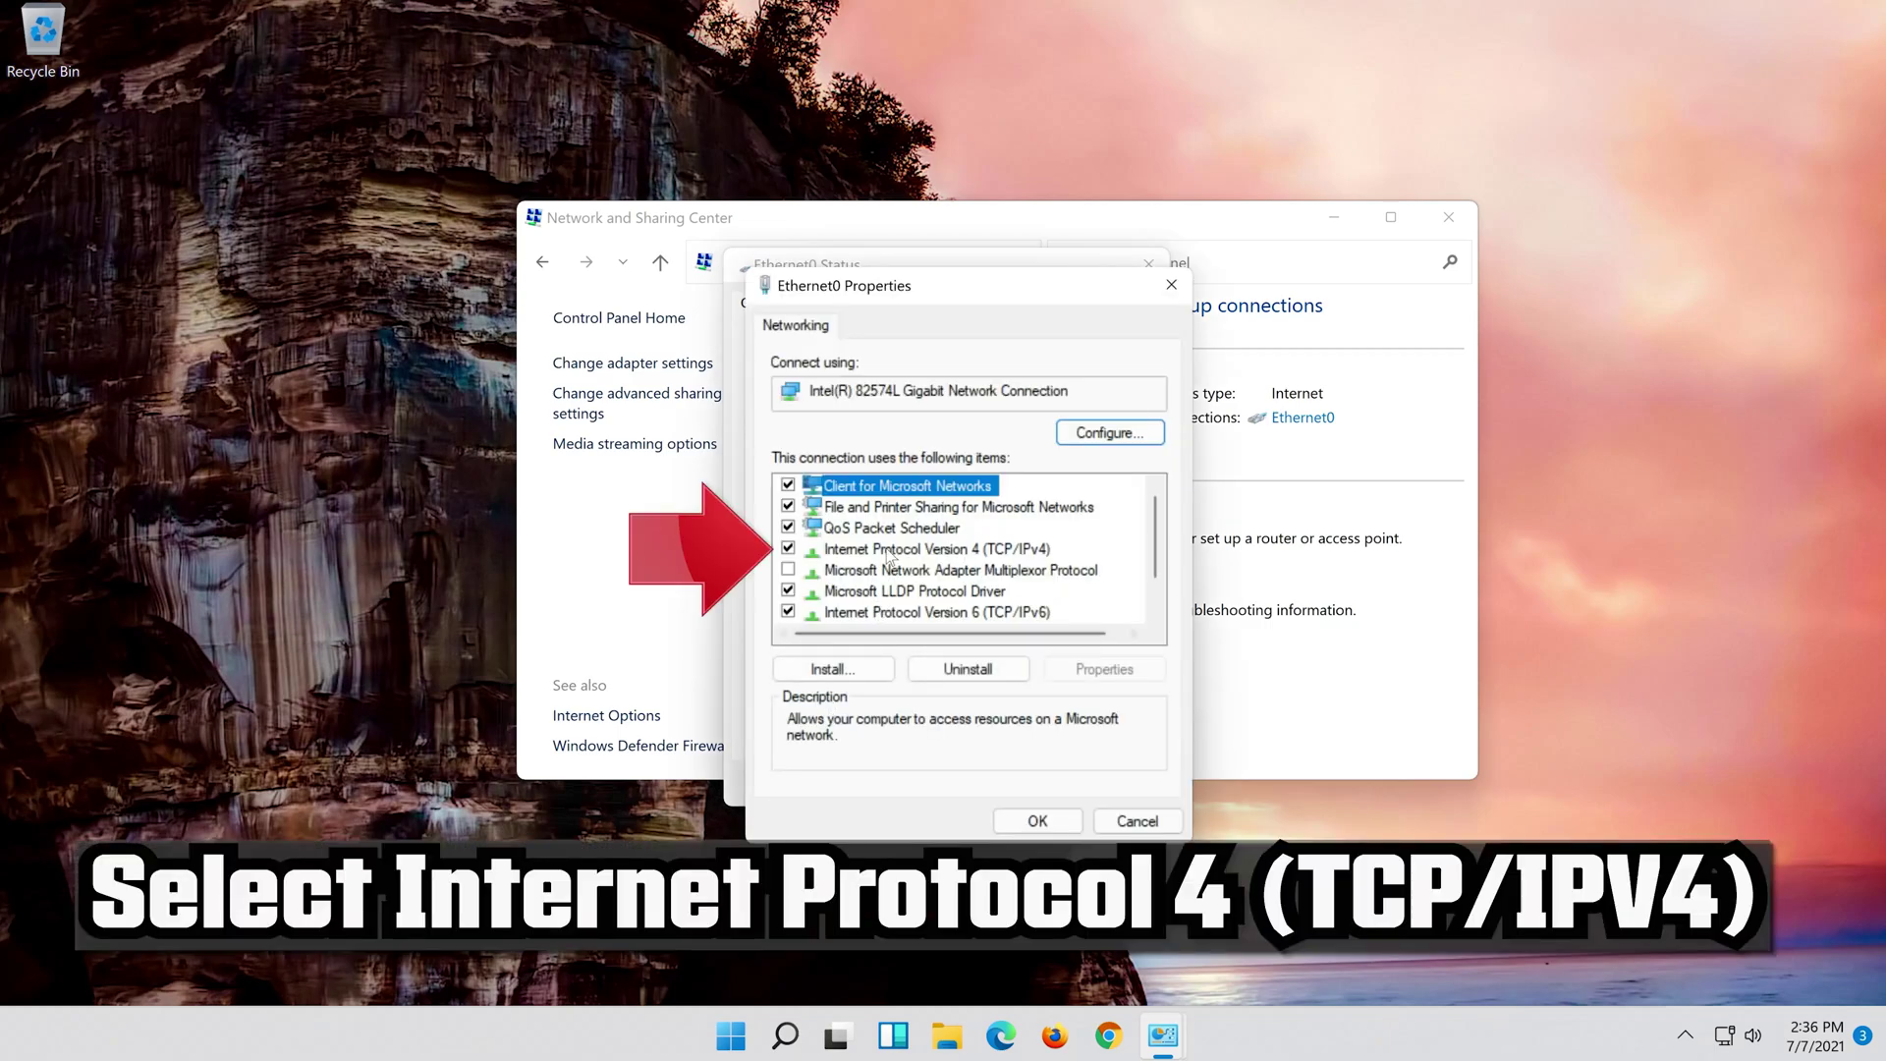
pyautogui.click(820, 561)
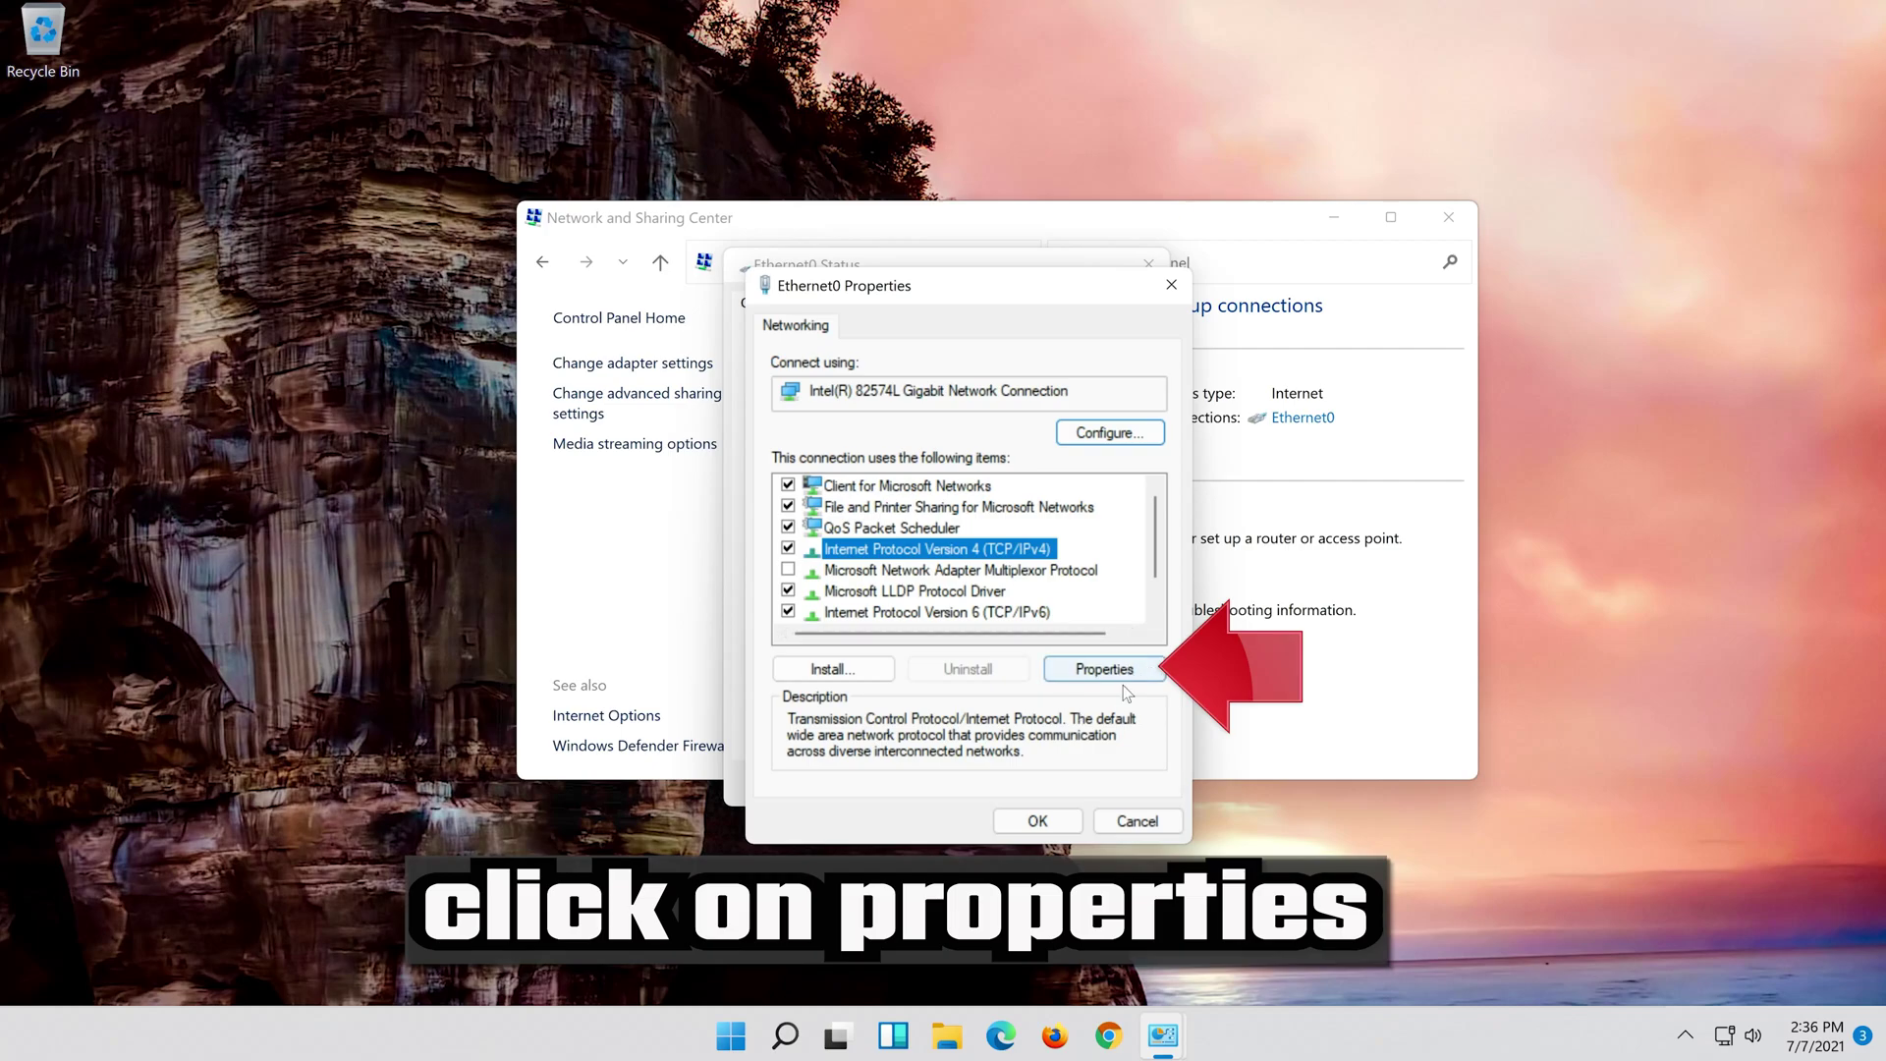
pyautogui.click(1104, 669)
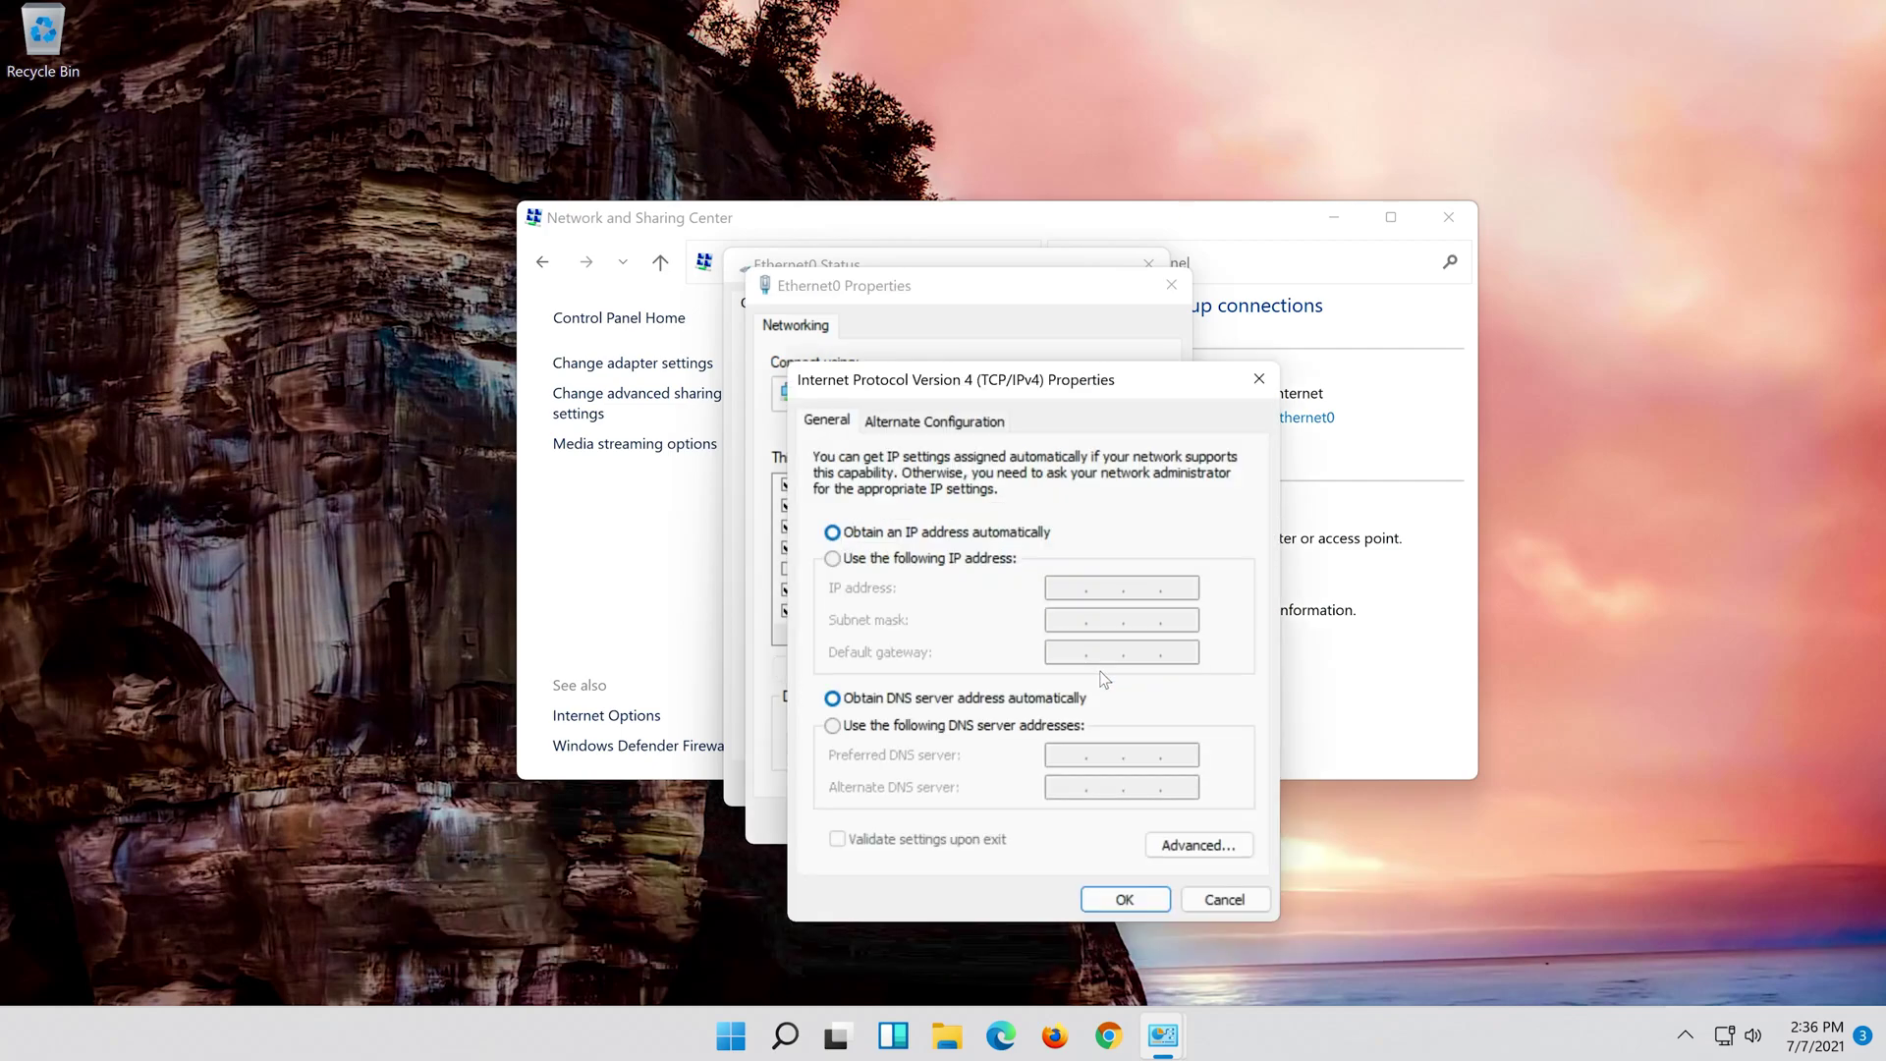
# Save DNS servers 8.8.8.8 and 8.8.4.4, then close the Ethernet0 Properties and Status dialogs
pyautogui.click(833, 727)
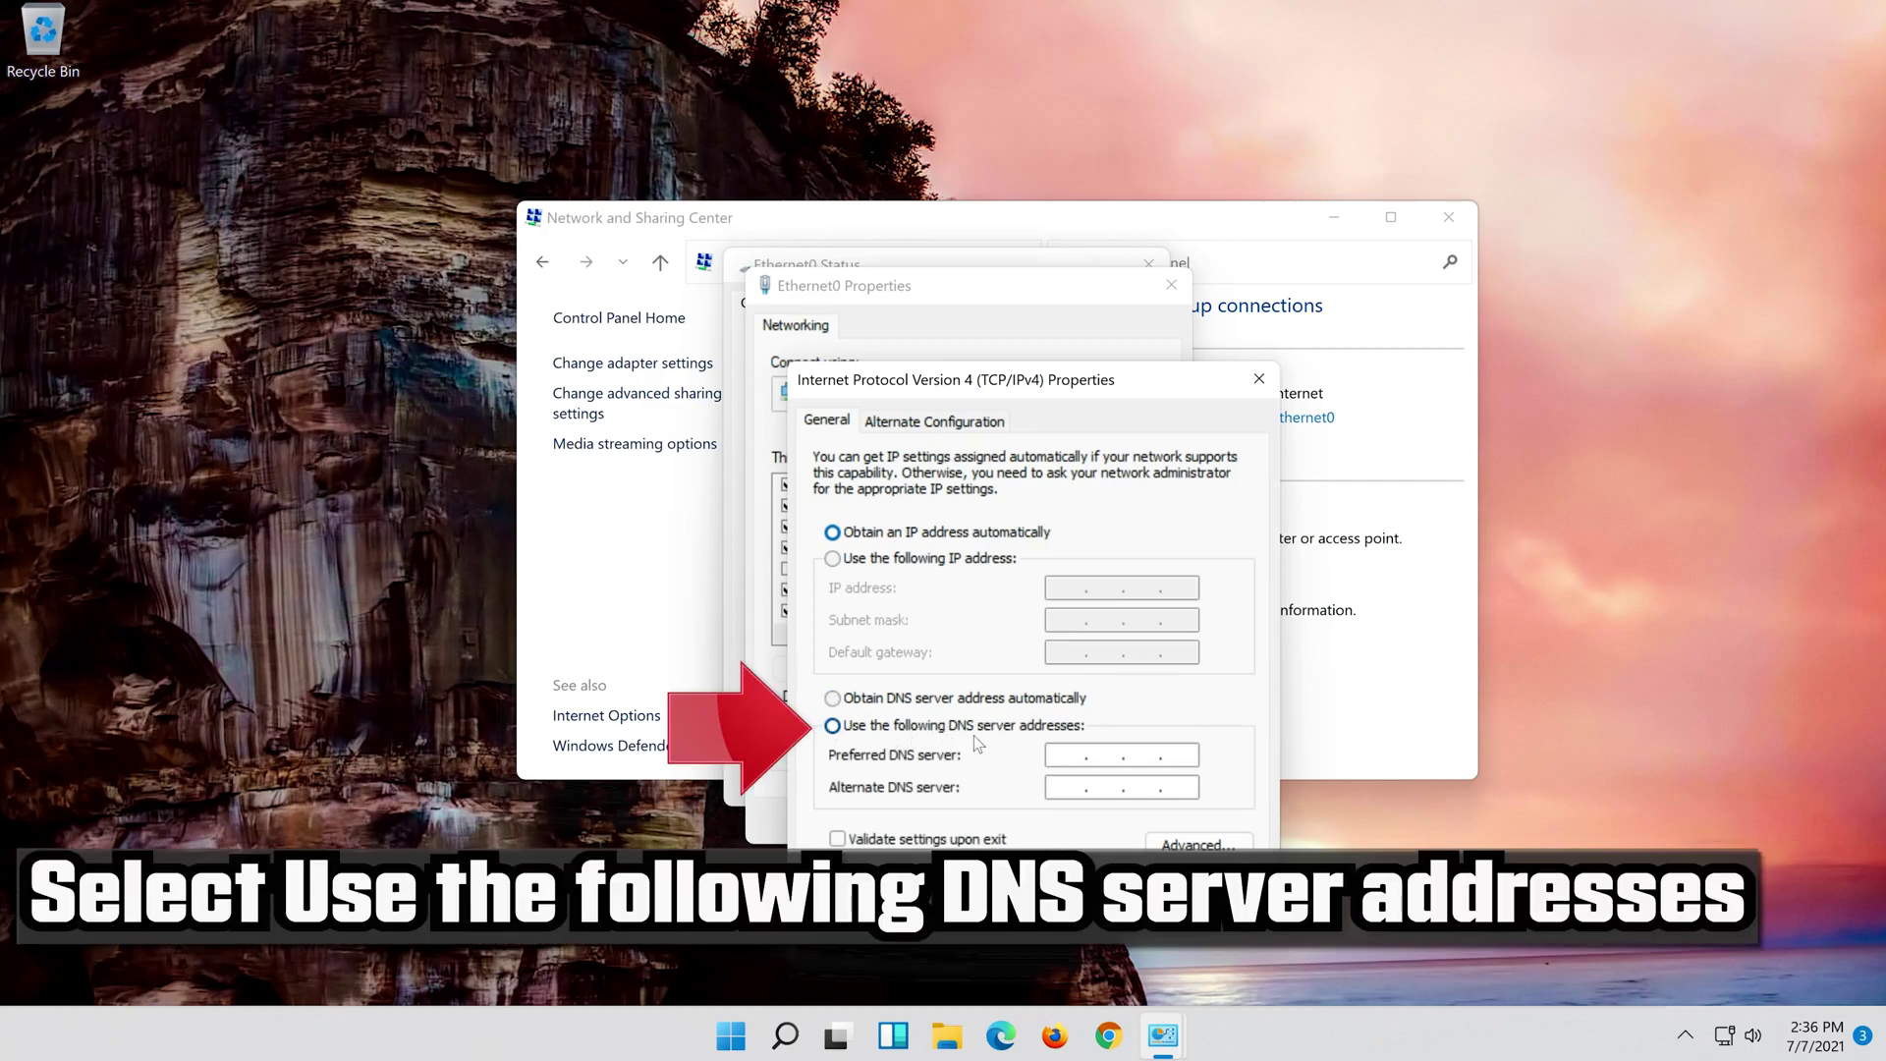
pyautogui.click(1067, 752)
pyautogui.write('8 . . .')
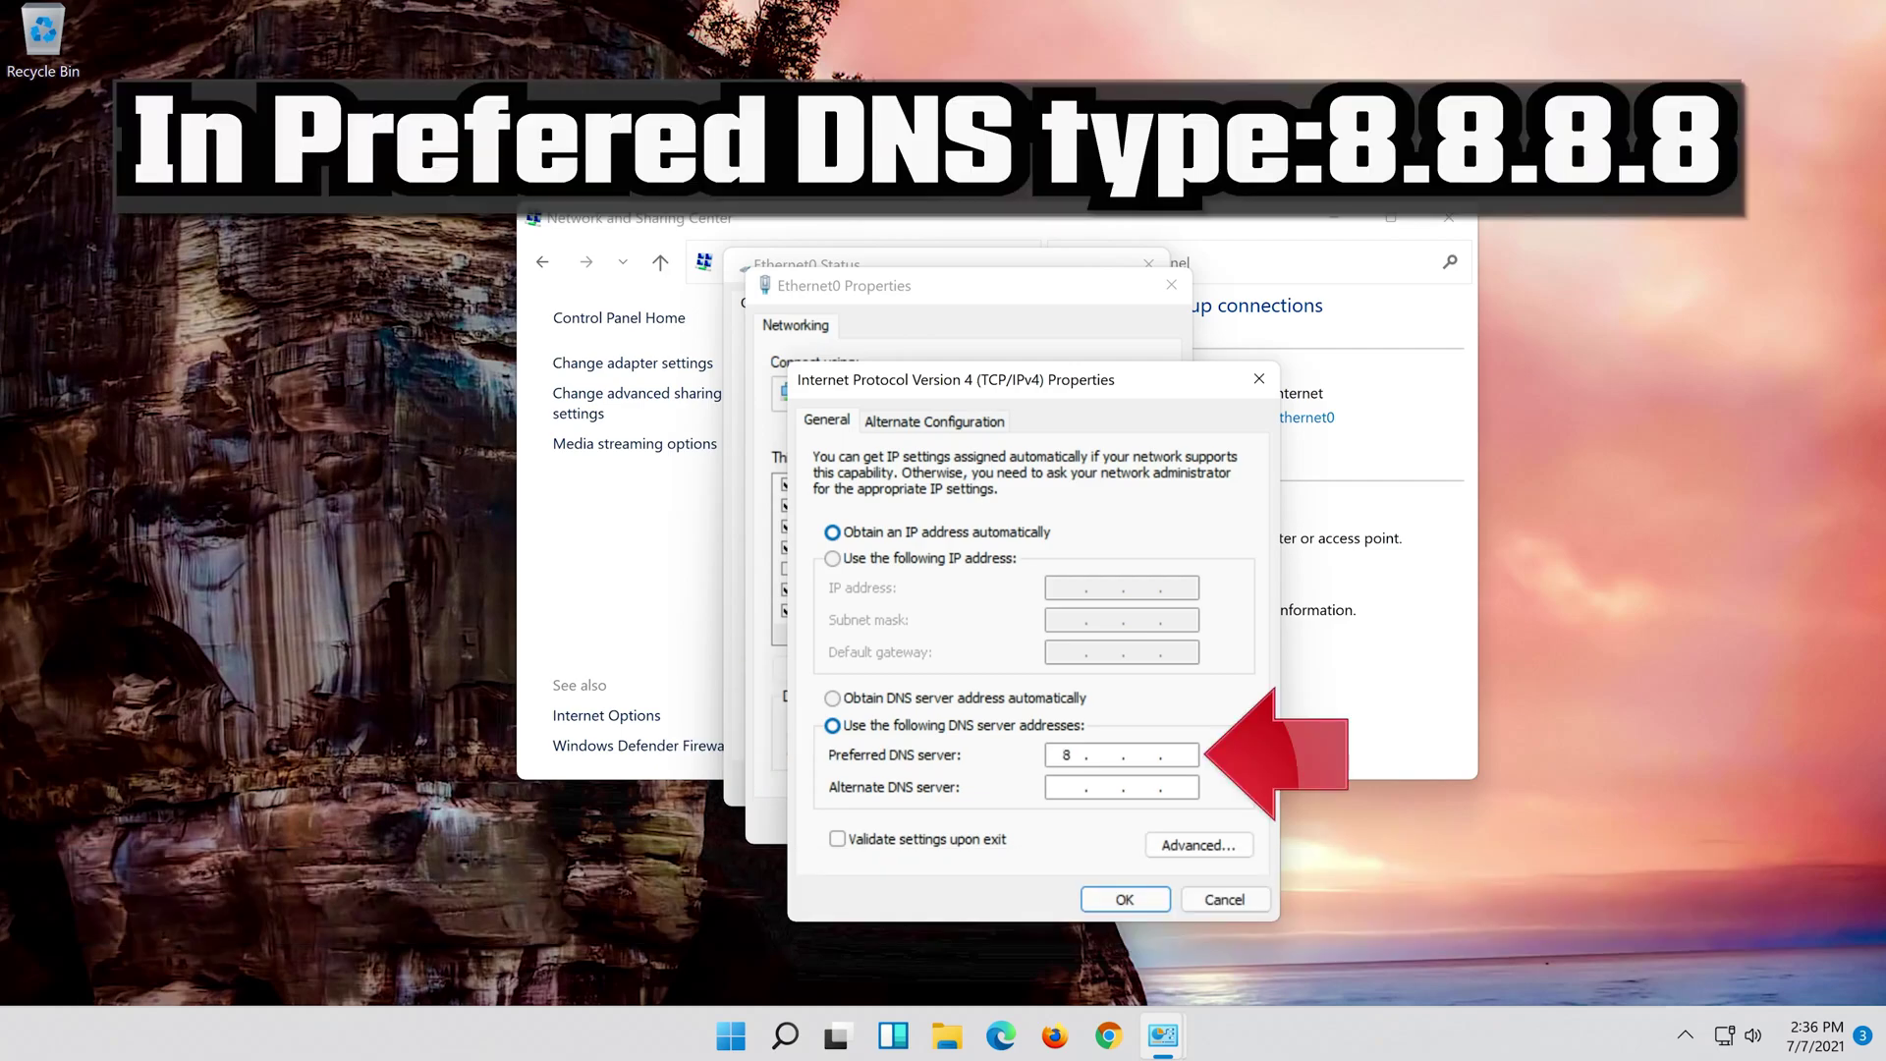
pyautogui.write('8.8.')
pyautogui.write('8')
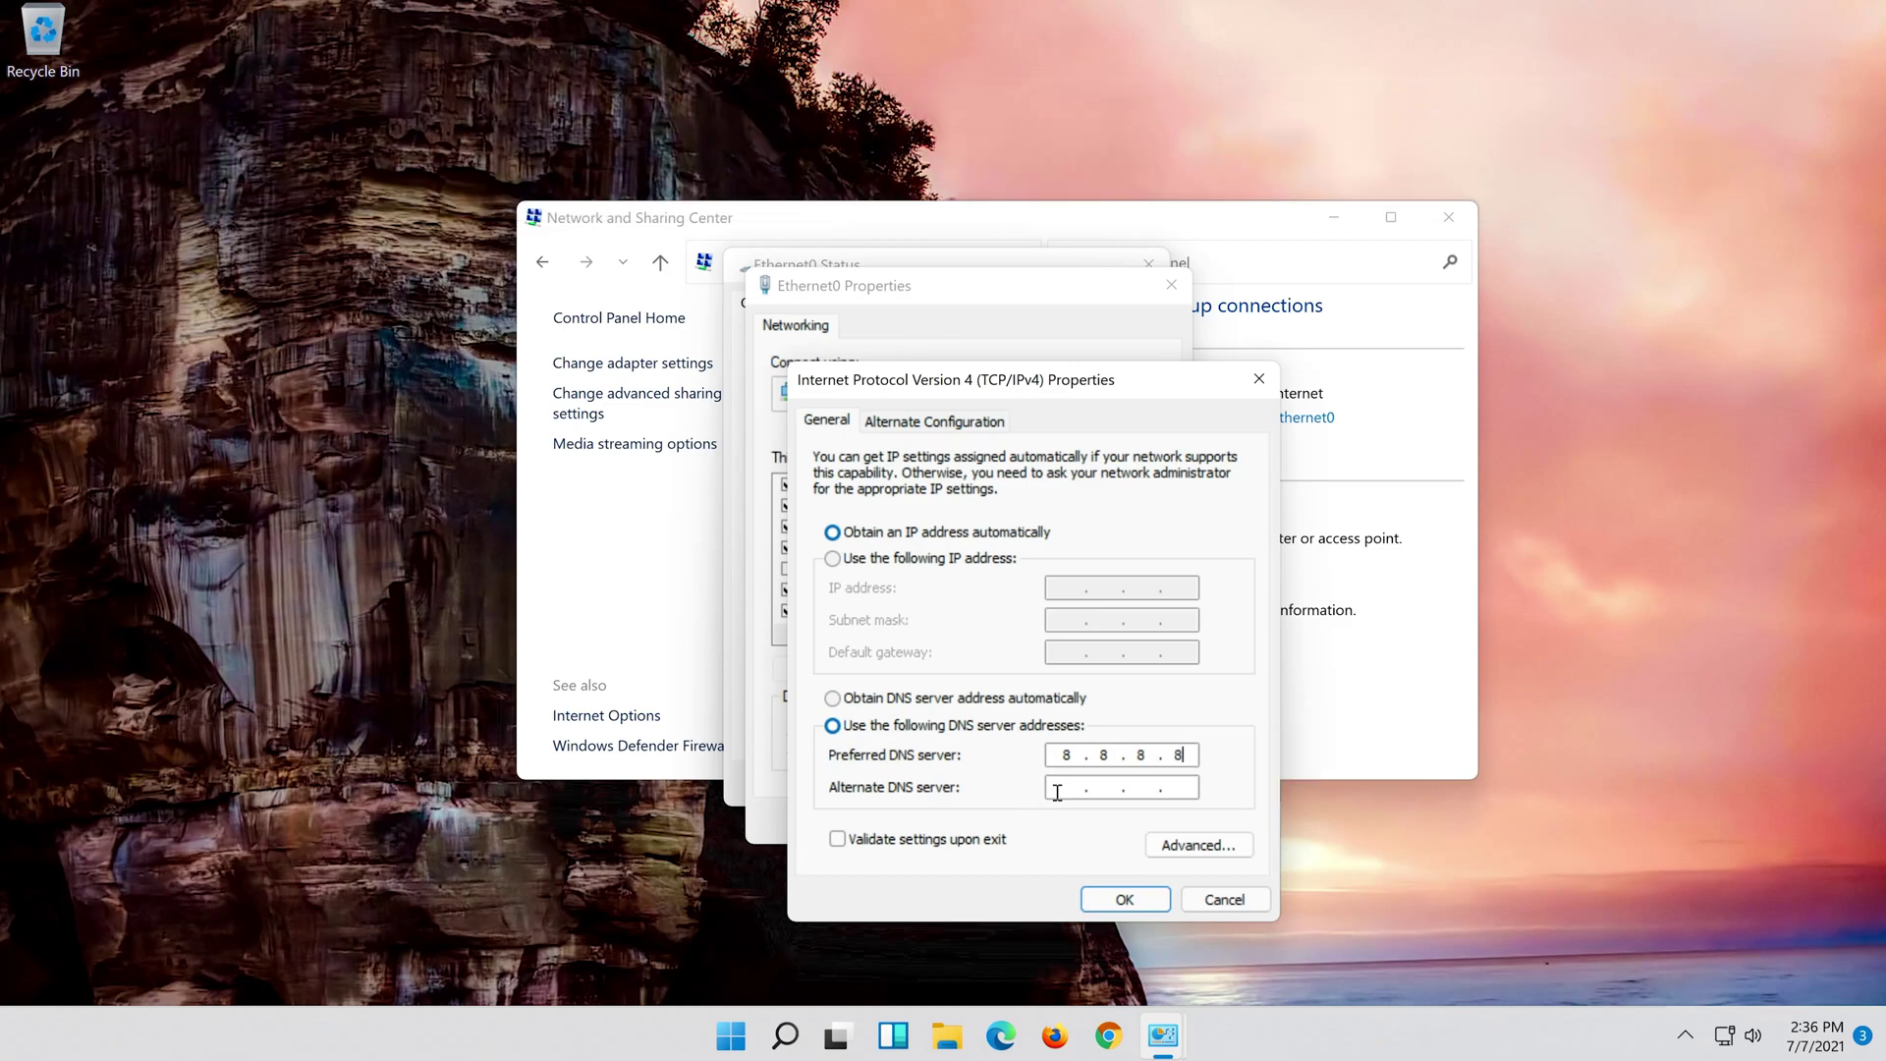
pyautogui.click(1069, 792)
pyautogui.write('8 . . .')
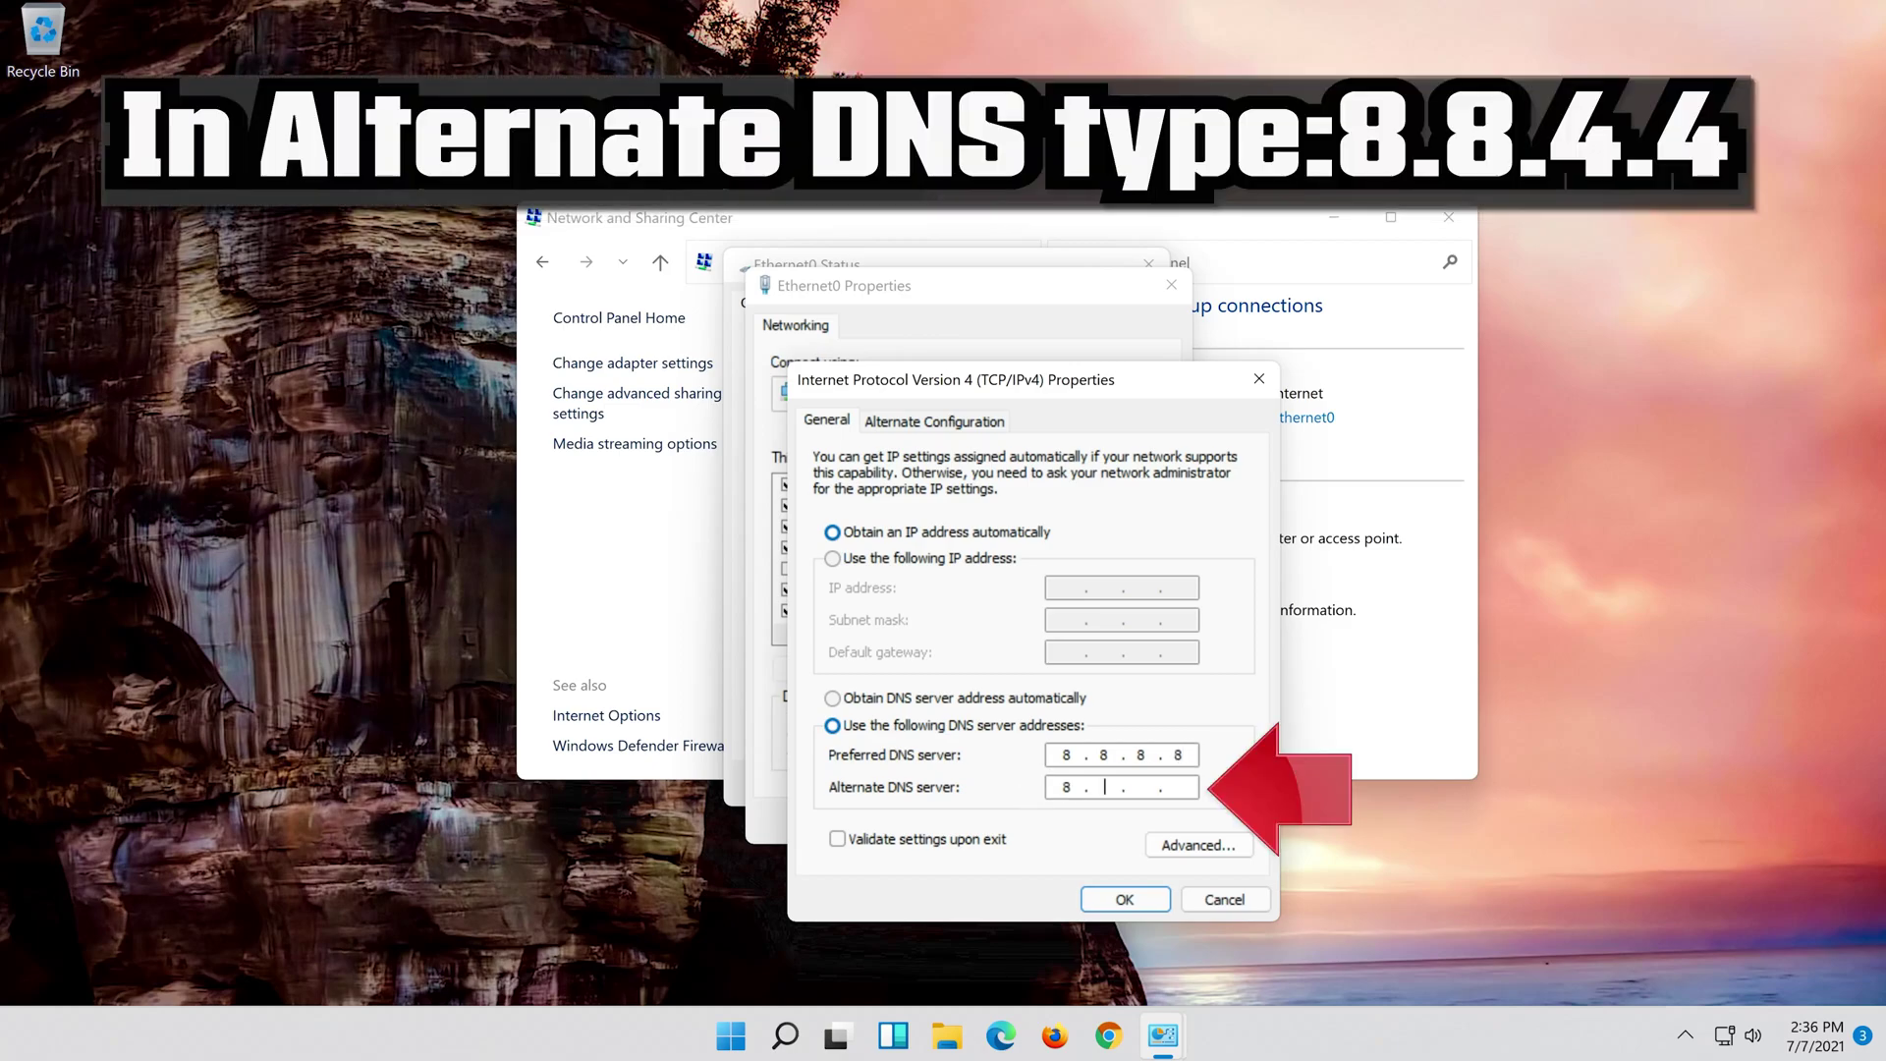
pyautogui.write('8 ')
pyautogui.write('4 ')
pyautogui.write('4')
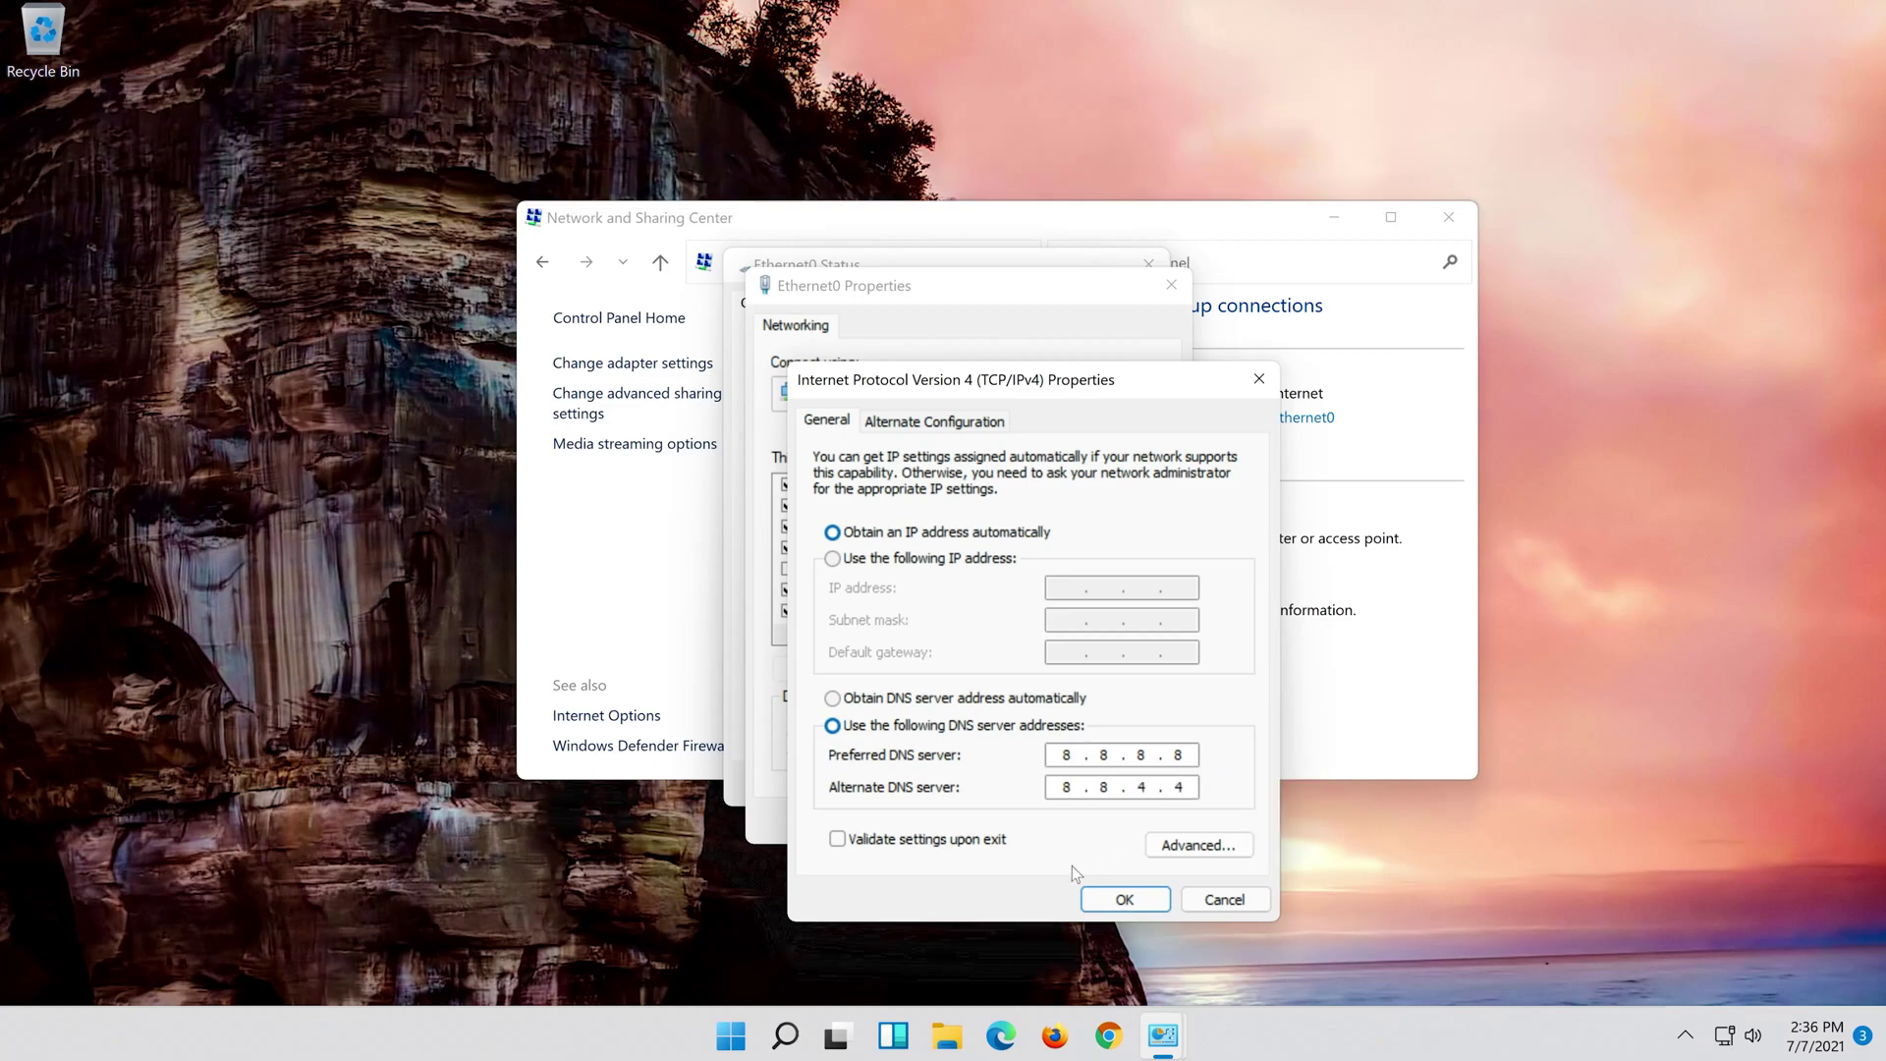
pyautogui.click(1125, 899)
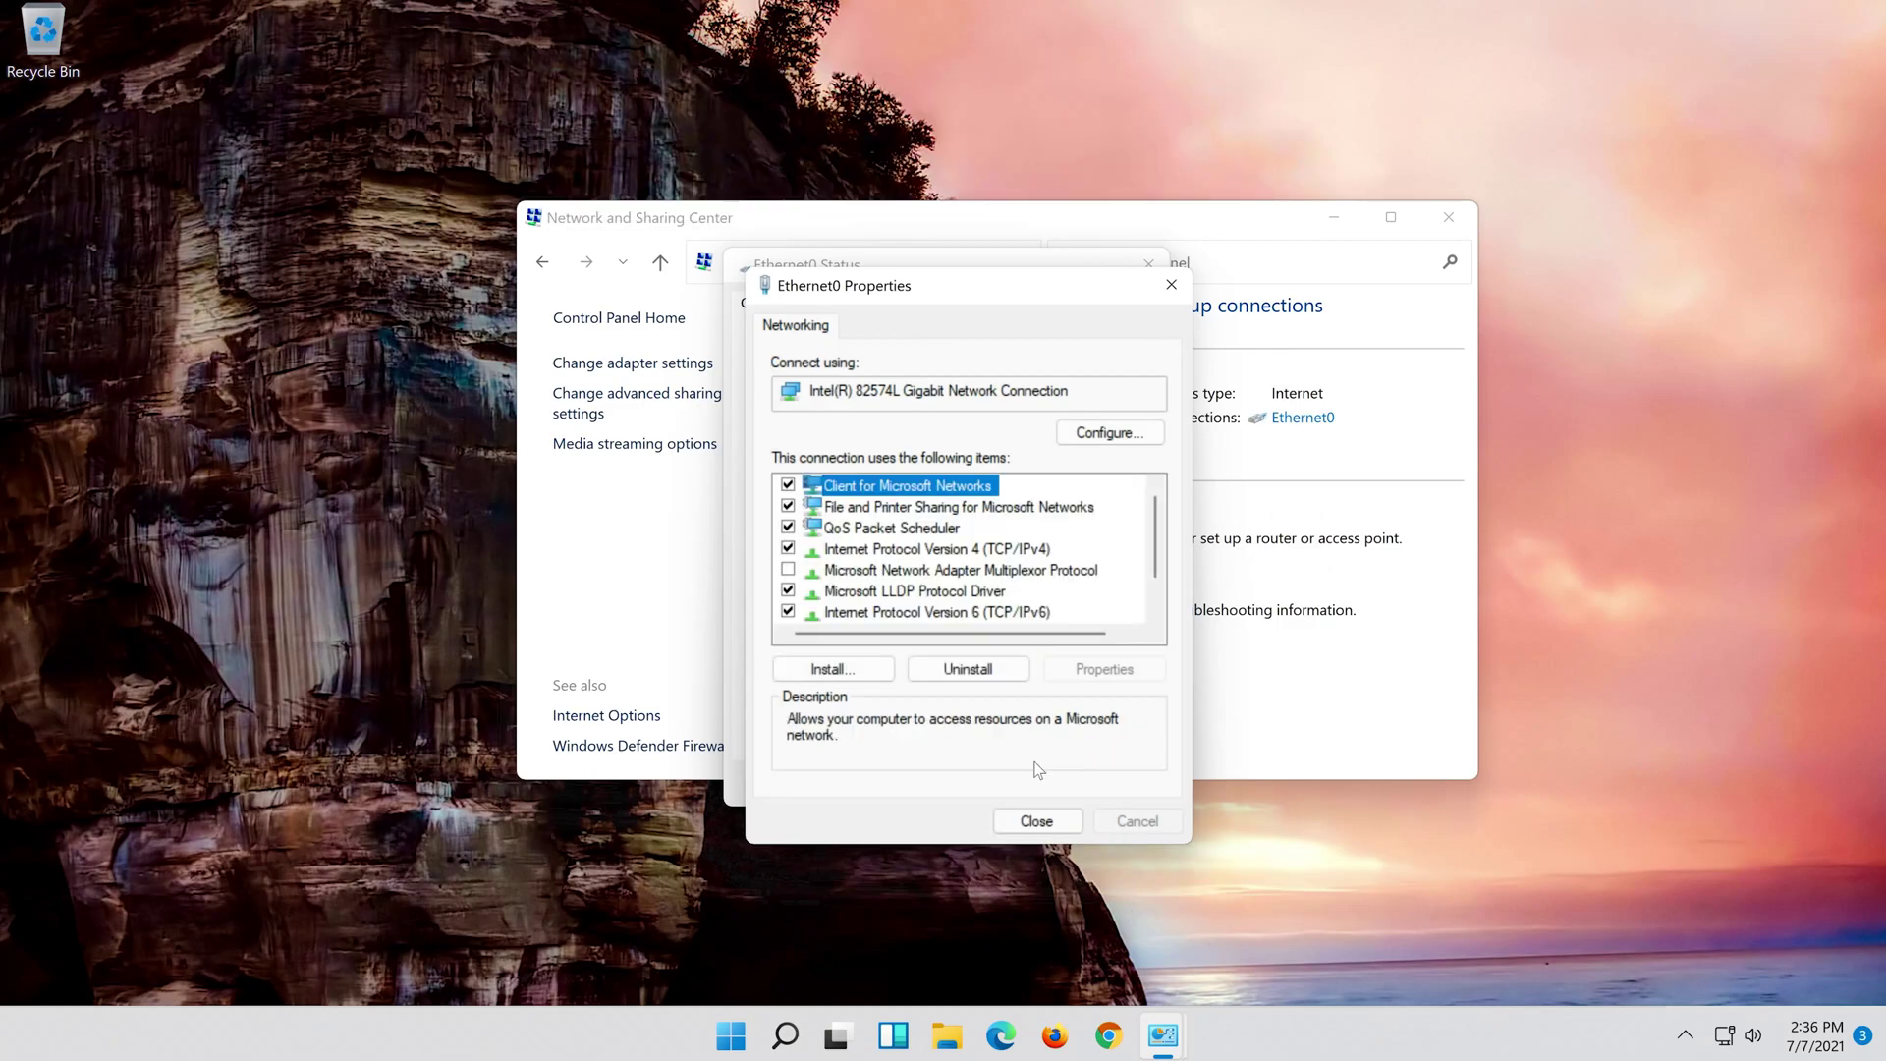
pyautogui.click(1057, 823)
pyautogui.click(1116, 783)
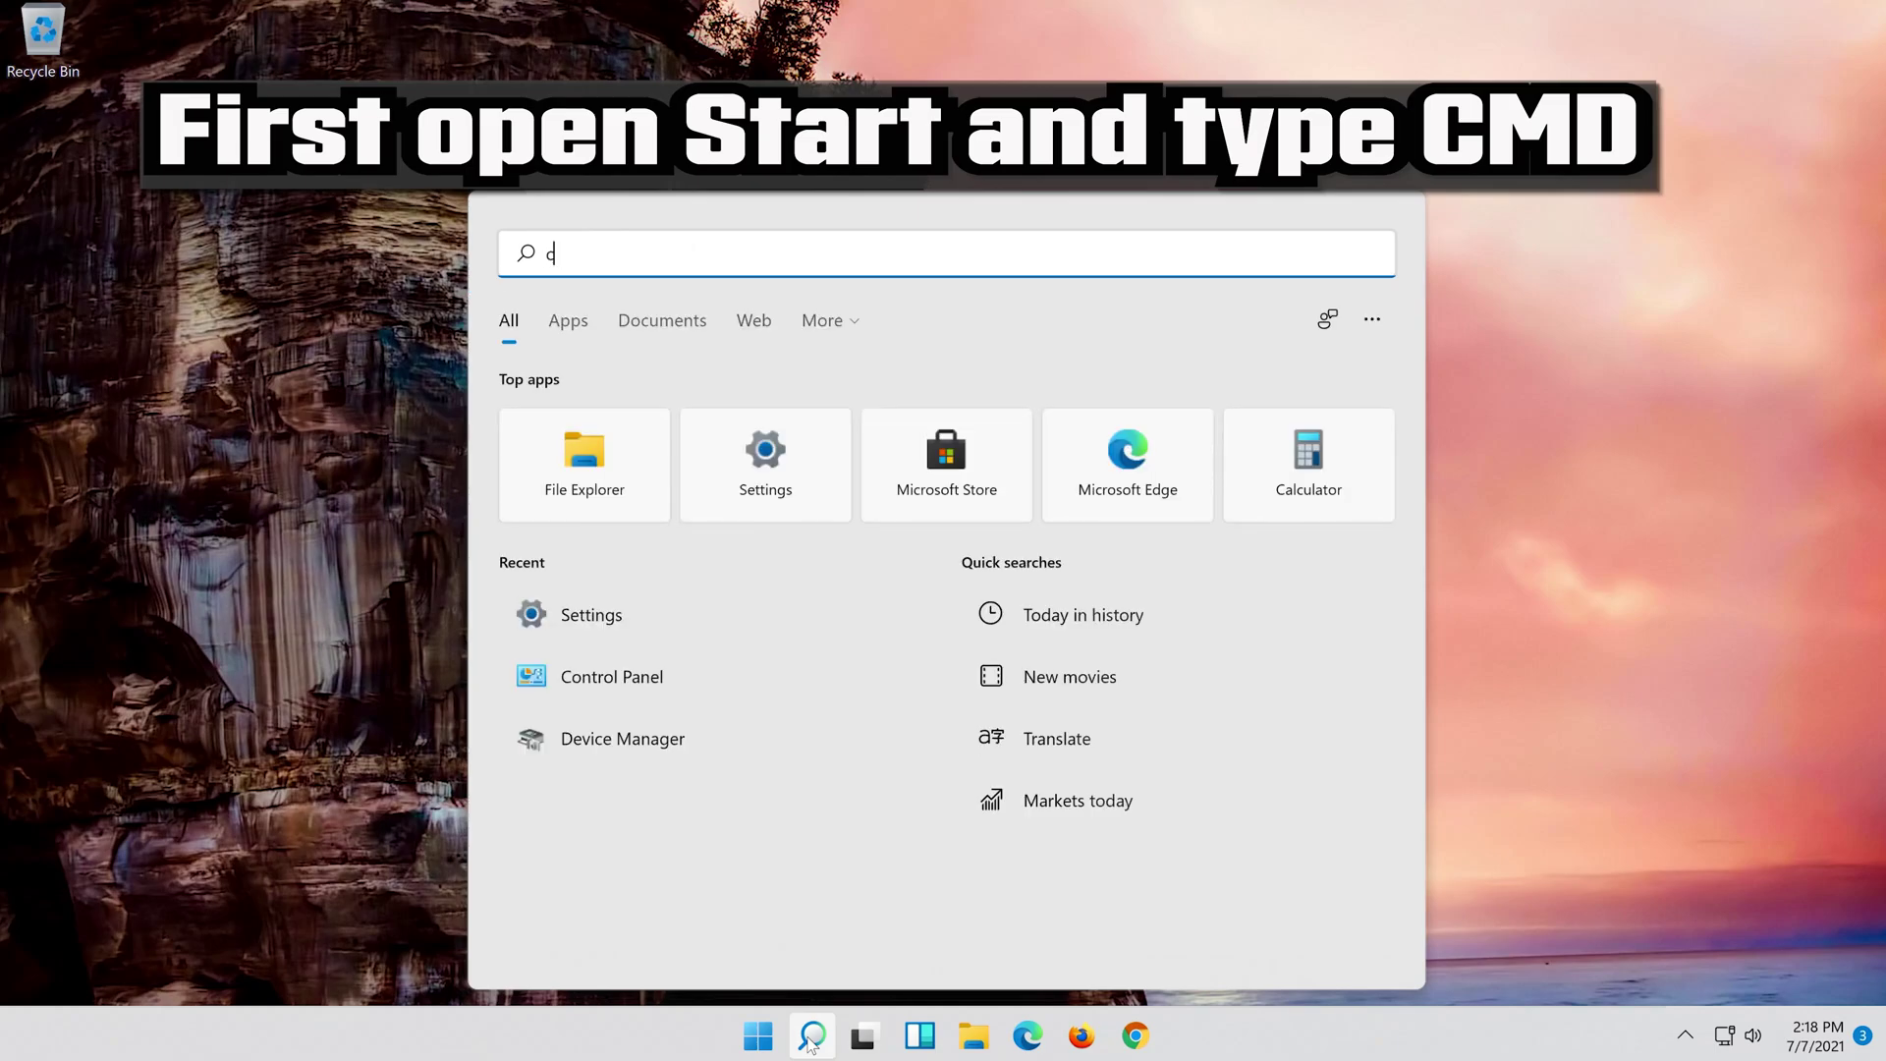
pyautogui.write('cmd')
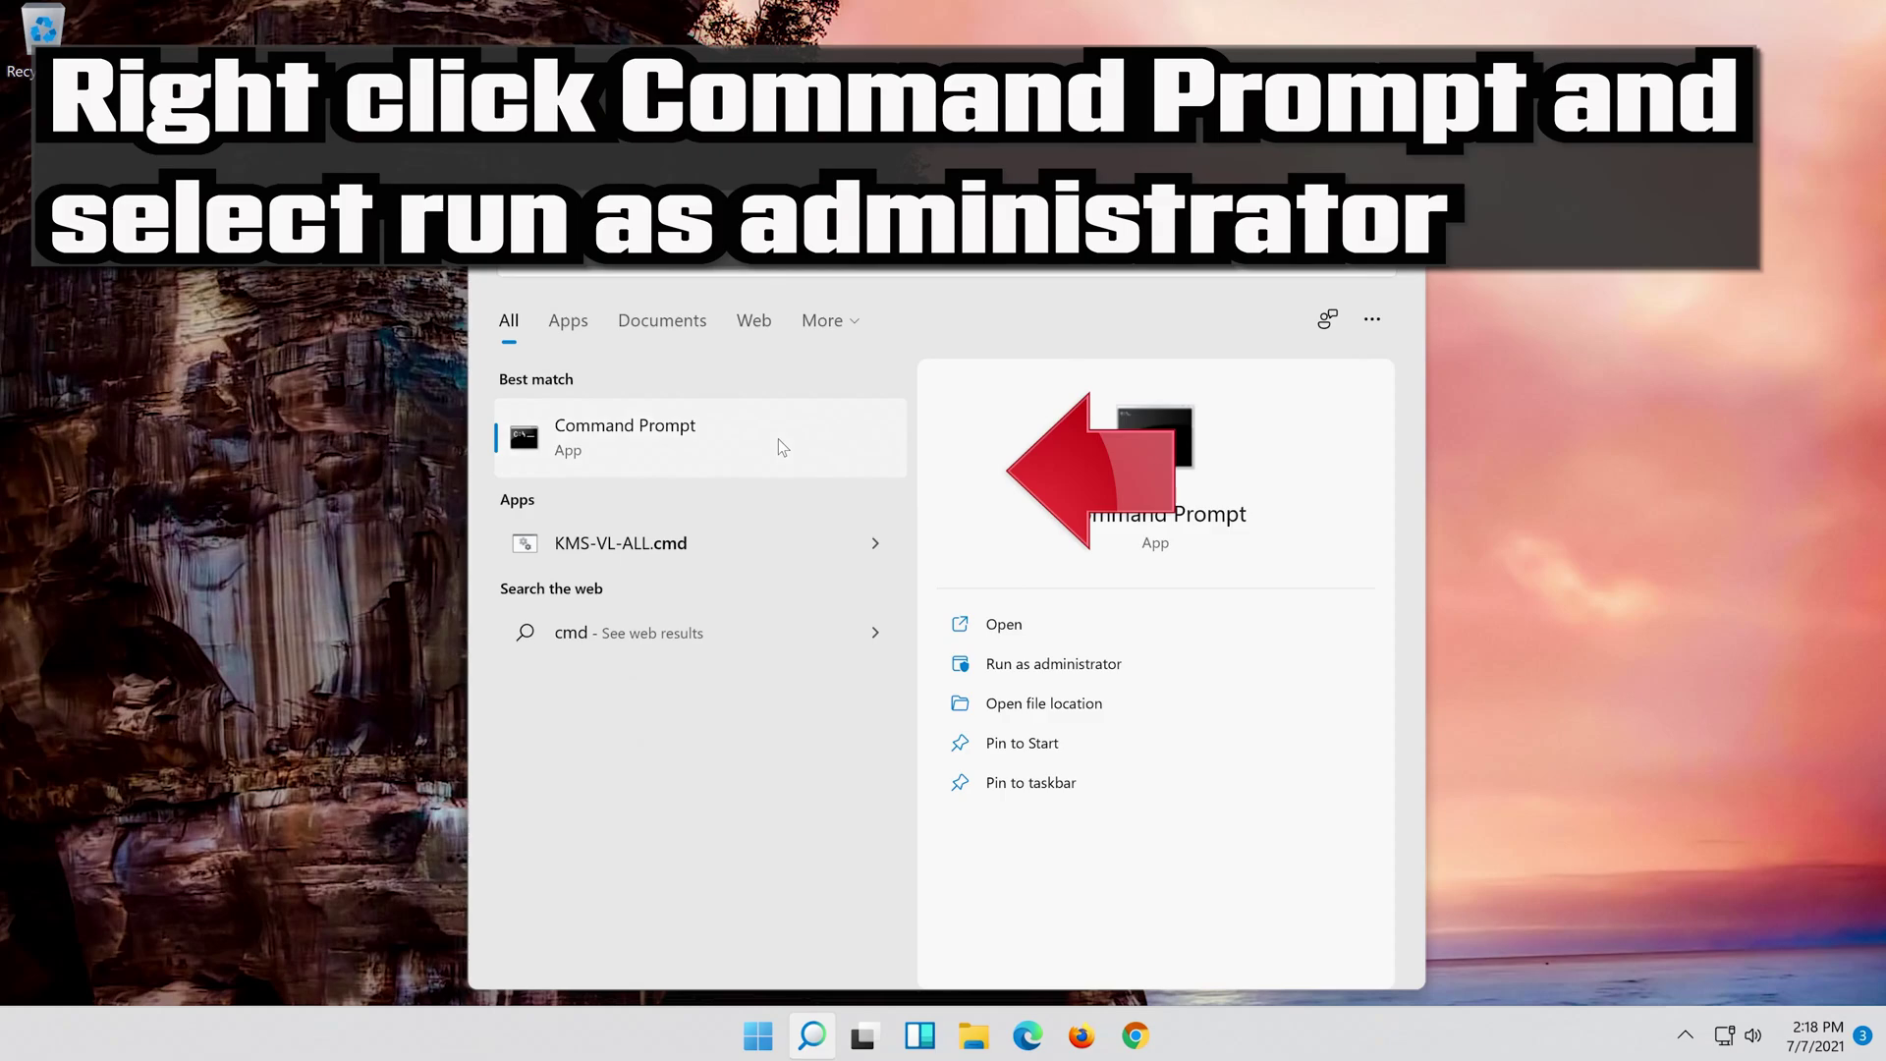
# Run Command Prompt as administrator and approve the UAC prompt
pyautogui.rightClick(778, 440)
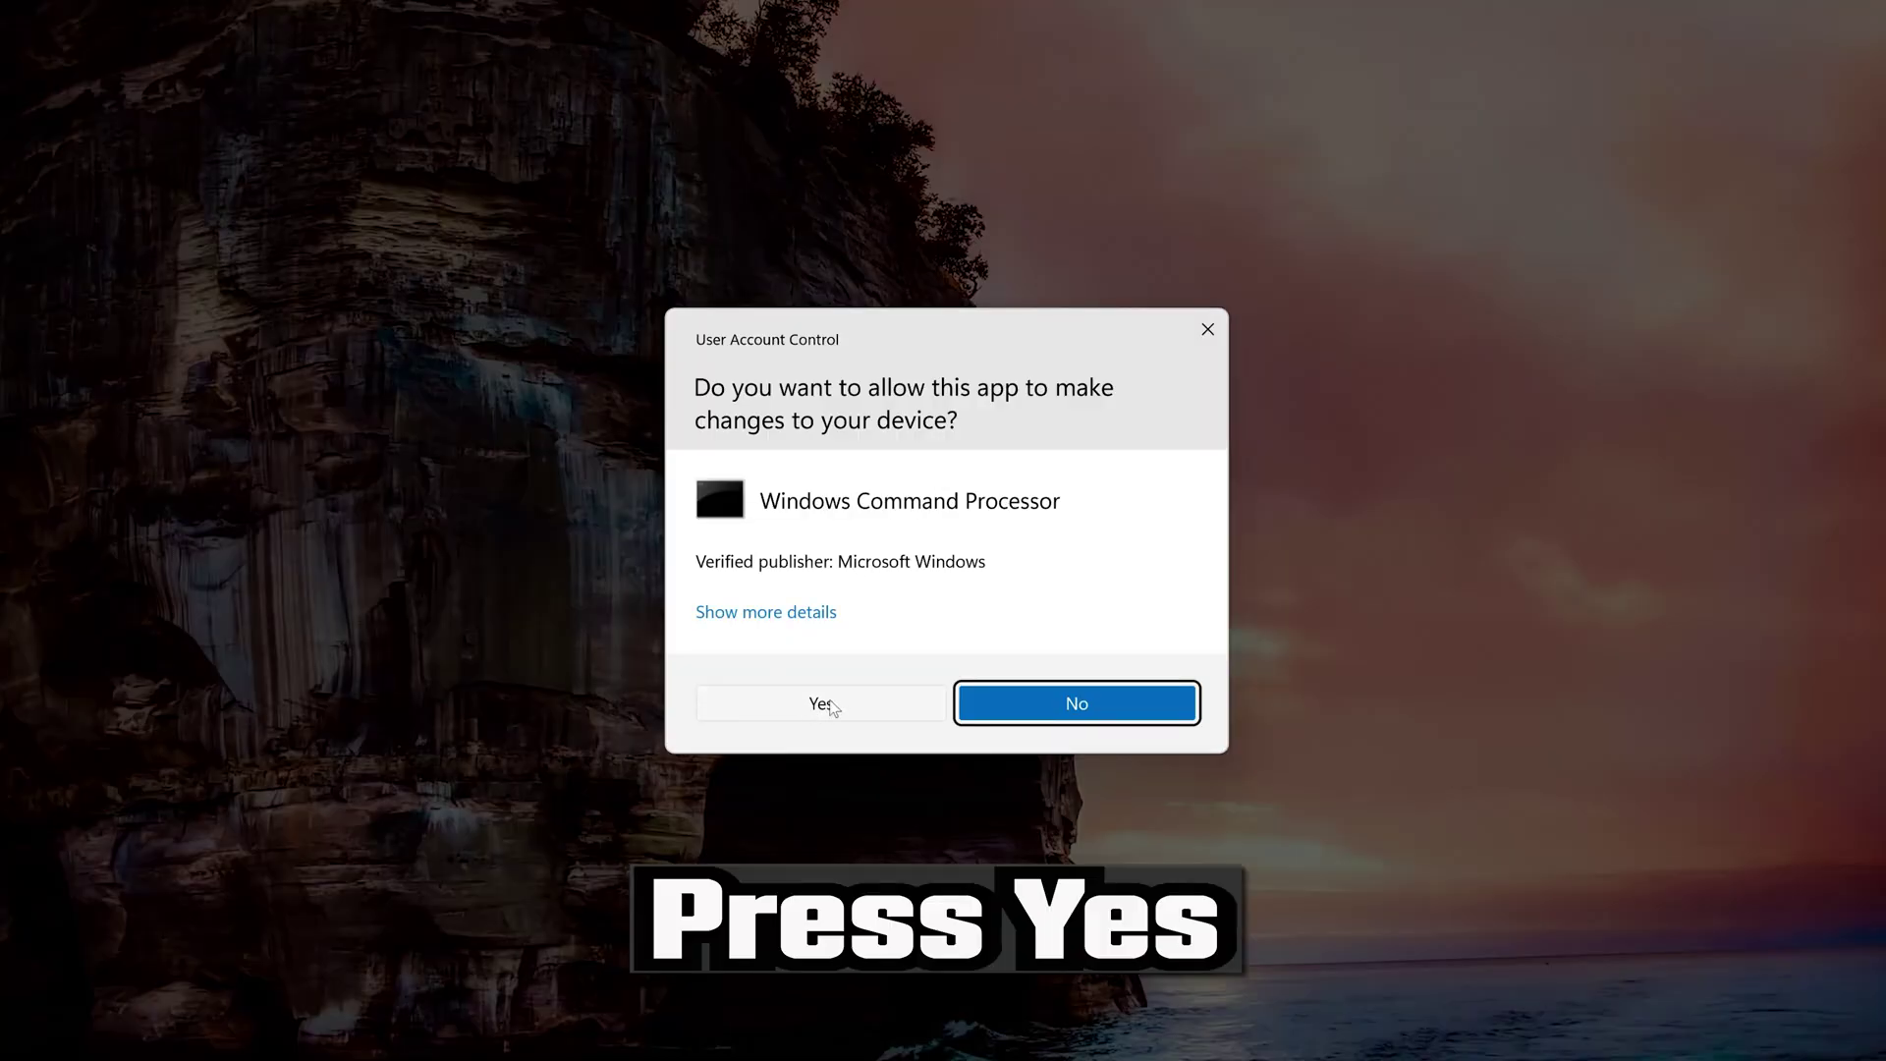
pyautogui.click(842, 703)
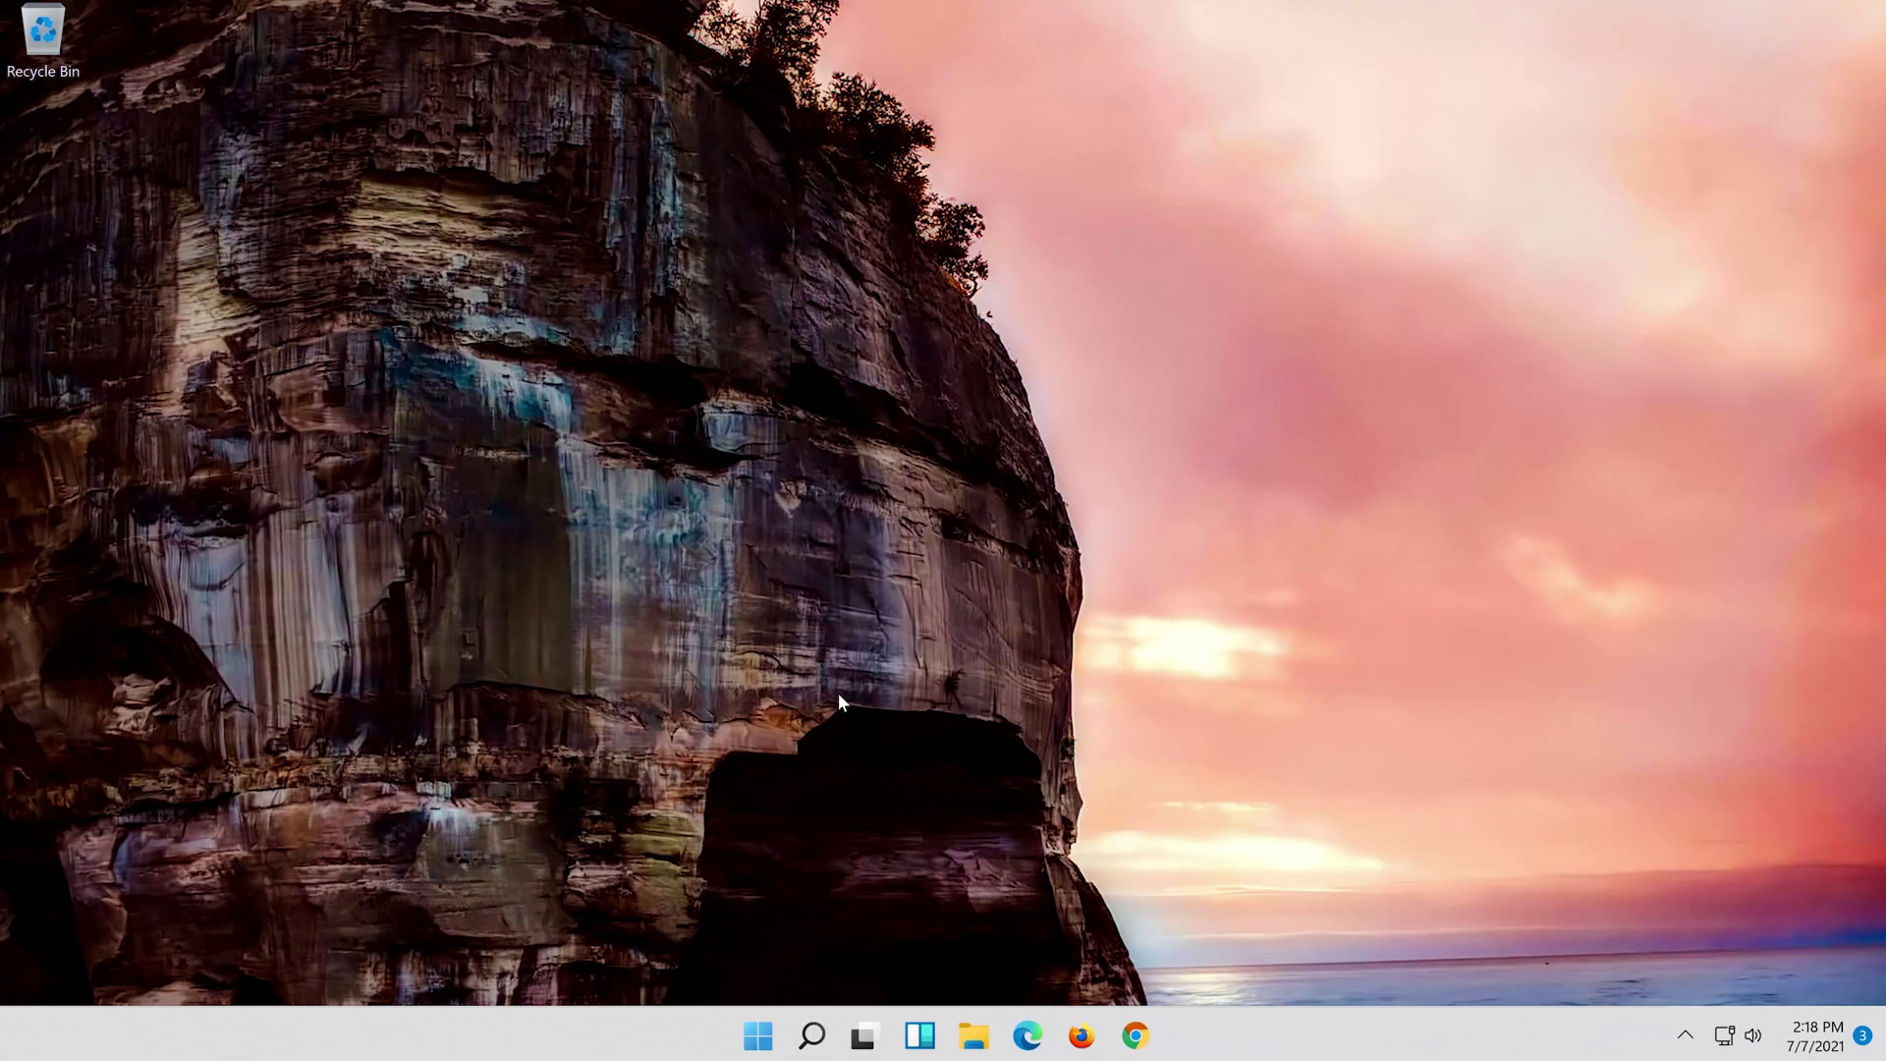
pyautogui.write('n')
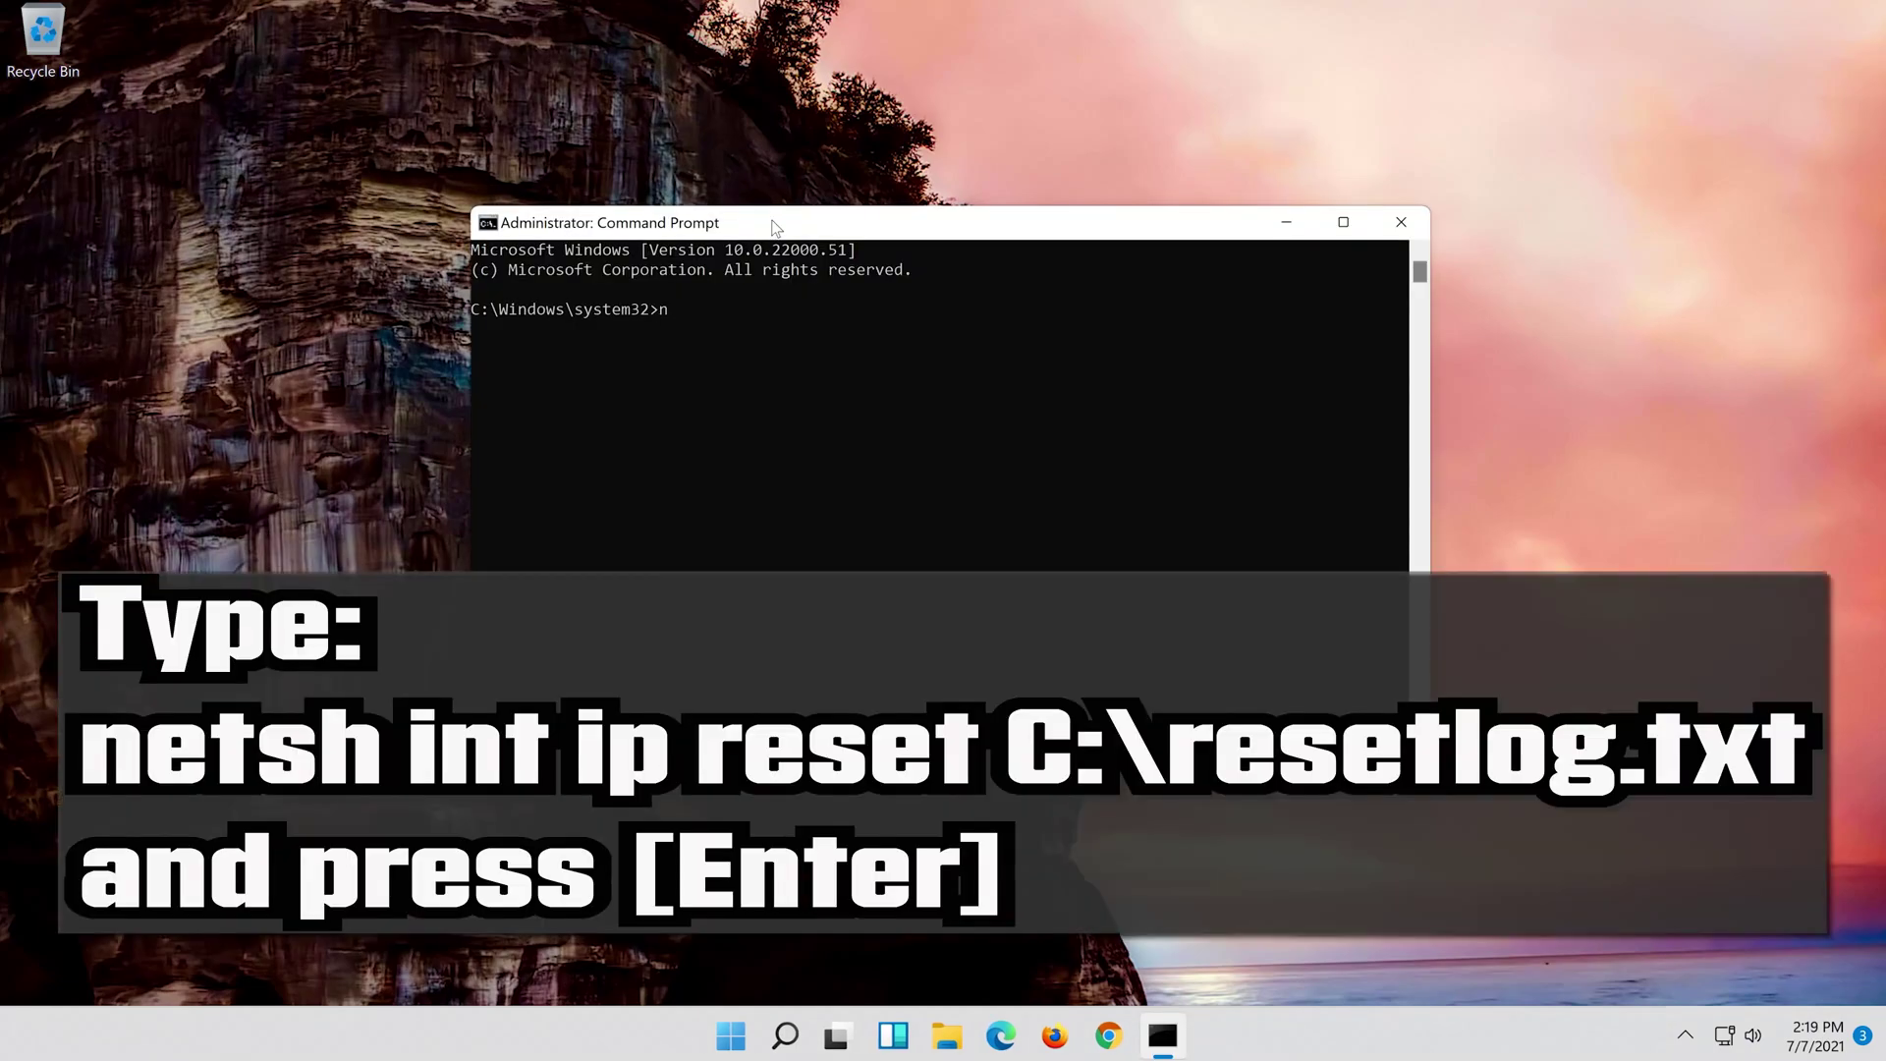
pyautogui.write('et')
pyautogui.write('sh')
pyautogui.write(' int ')
pyautogui.write('ip')
pyautogui.write(' rese')
pyautogui.write('t c:\\r')
pyautogui.write('es')
pyautogui.write('etlog')
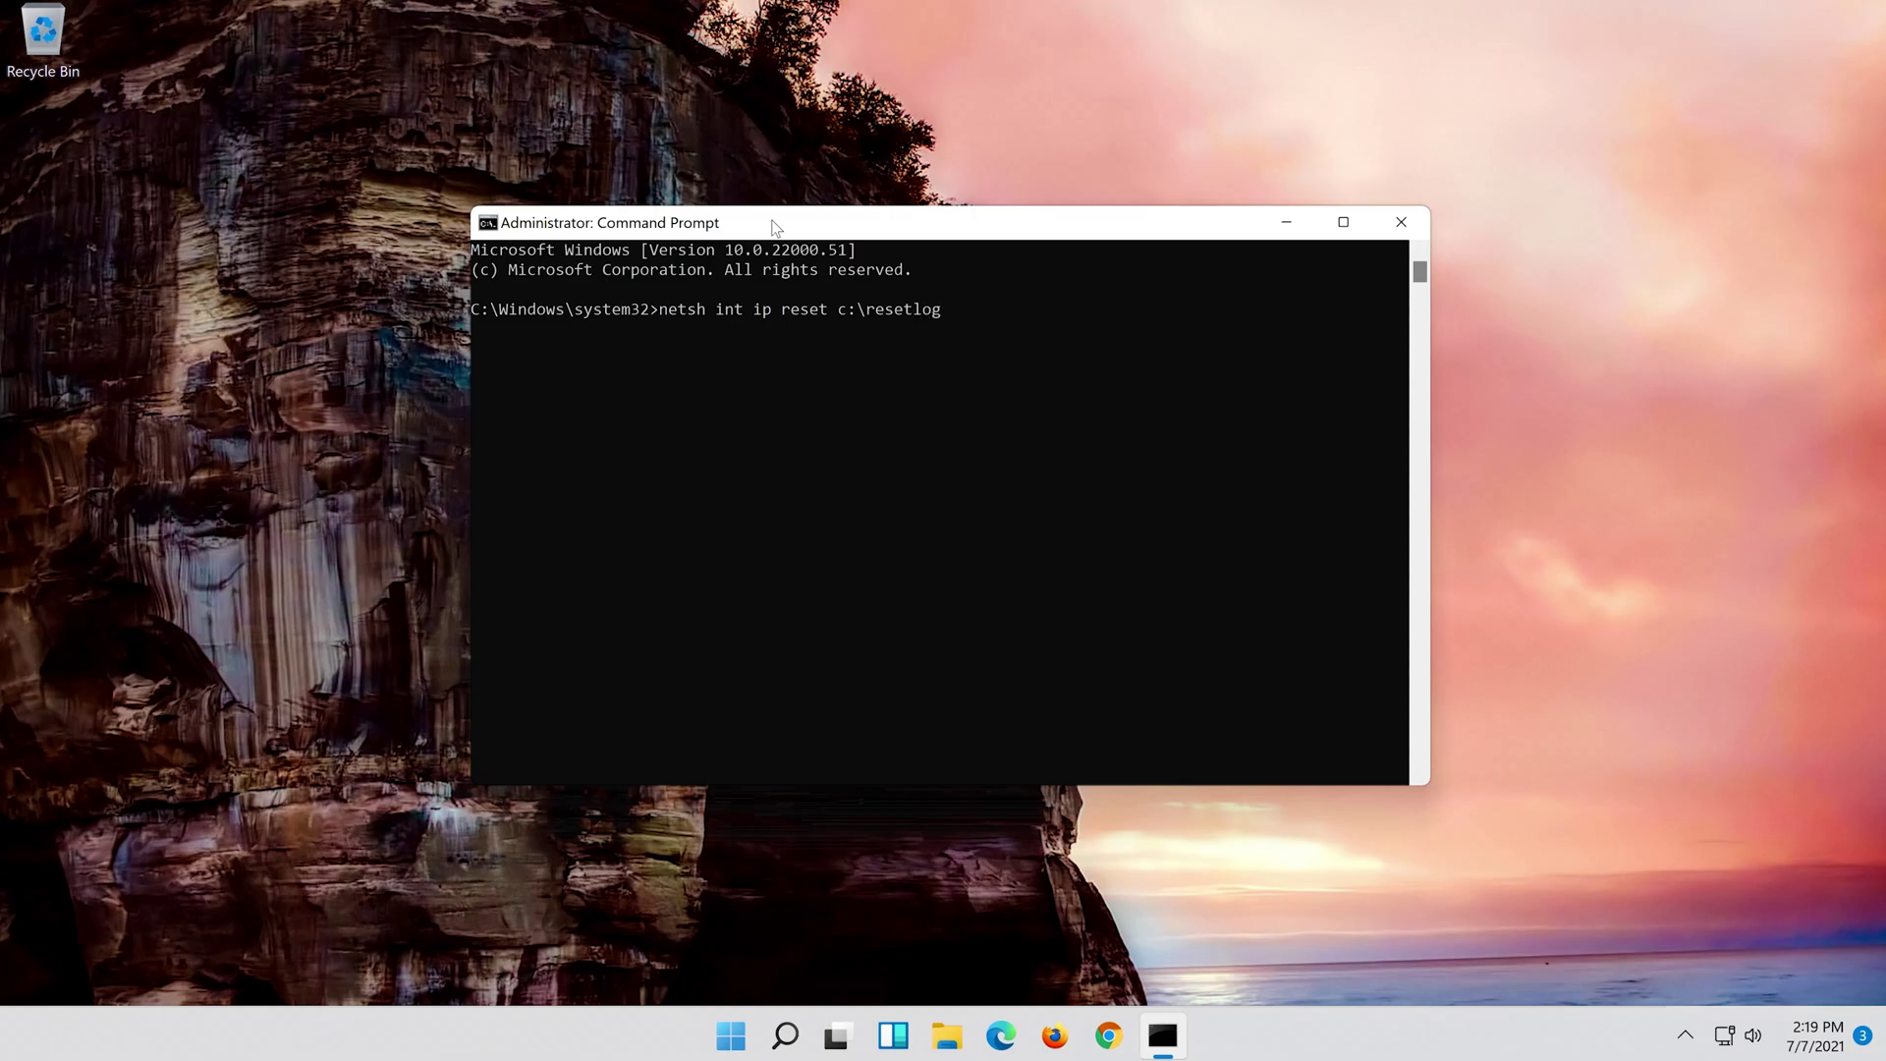
pyautogui.write('.txt')
# Run netsh int ip reset c:\resetlog.txt to reset the TCP/IP stack with a log
pyautogui.press('Return')
pyautogui.write('nr')
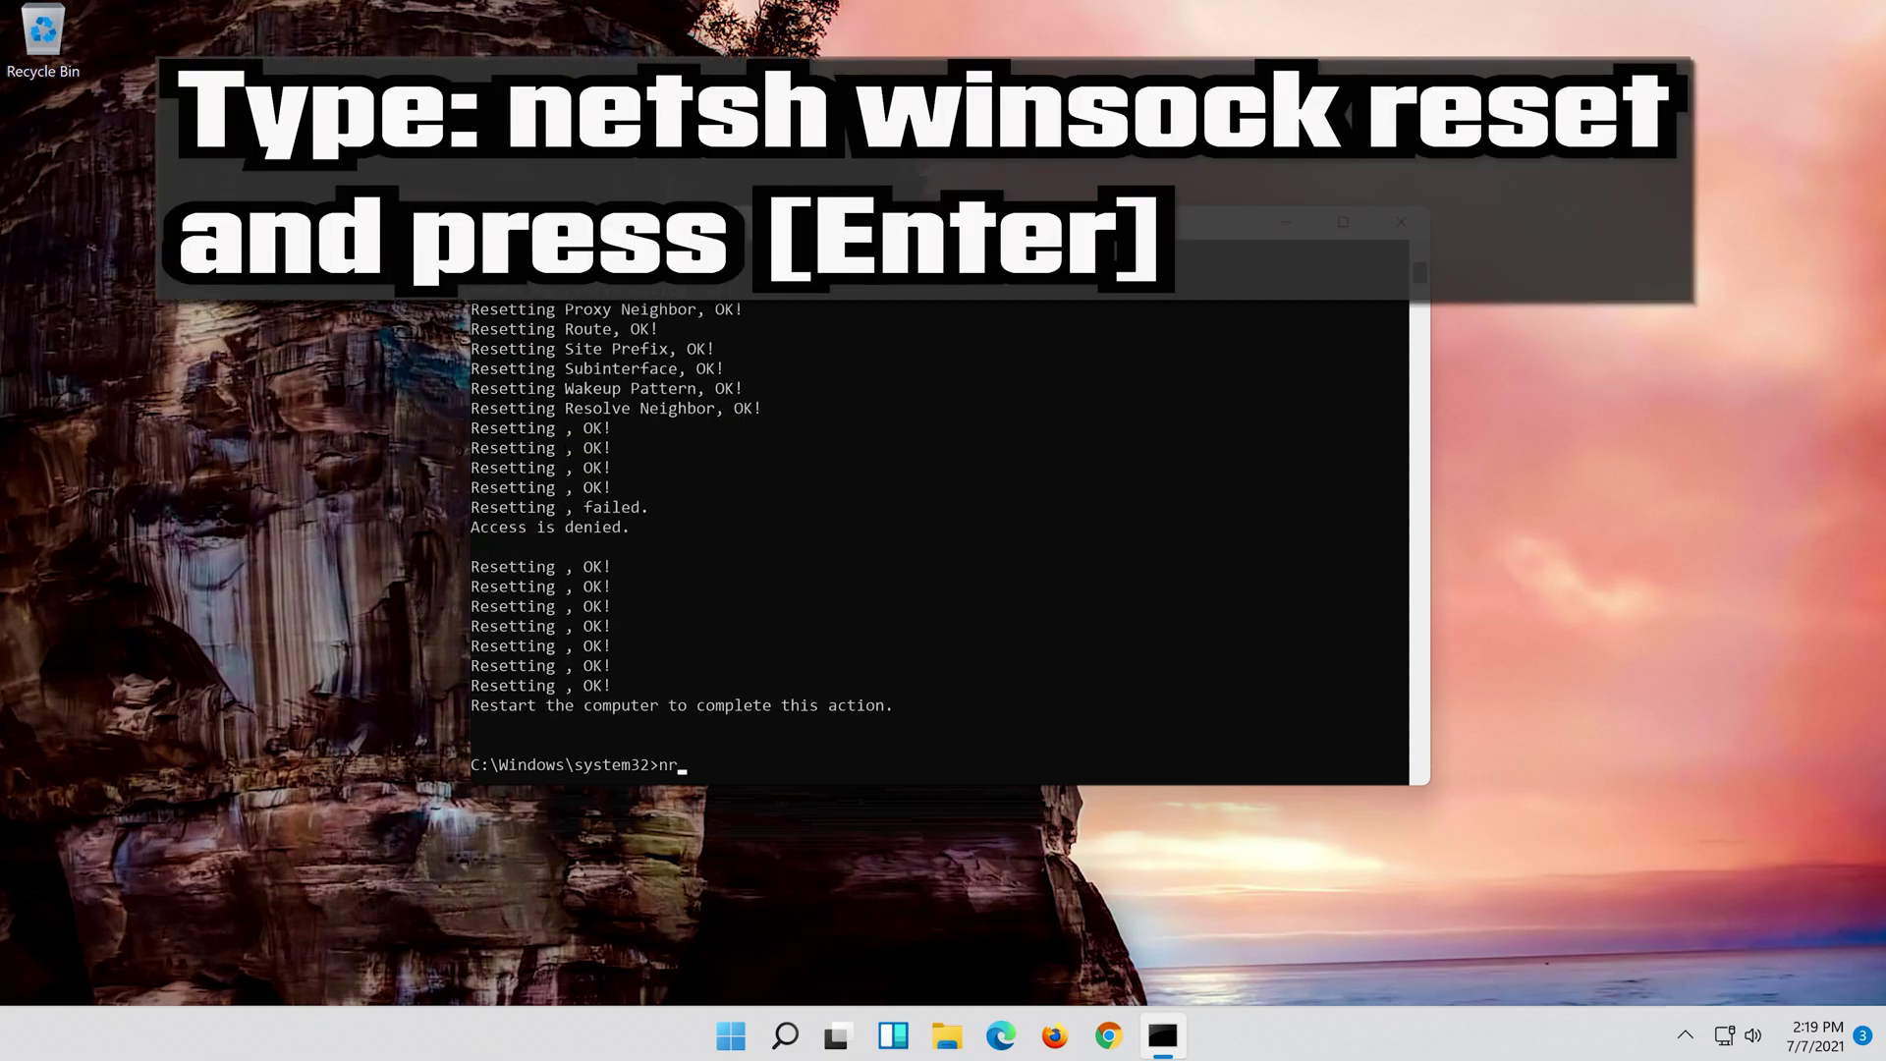
pyautogui.write('etsh')
pyautogui.write(' wins')
pyautogui.write('ock')
pyautogui.write('re')
pyautogui.write('s')
pyautogui.write('et')
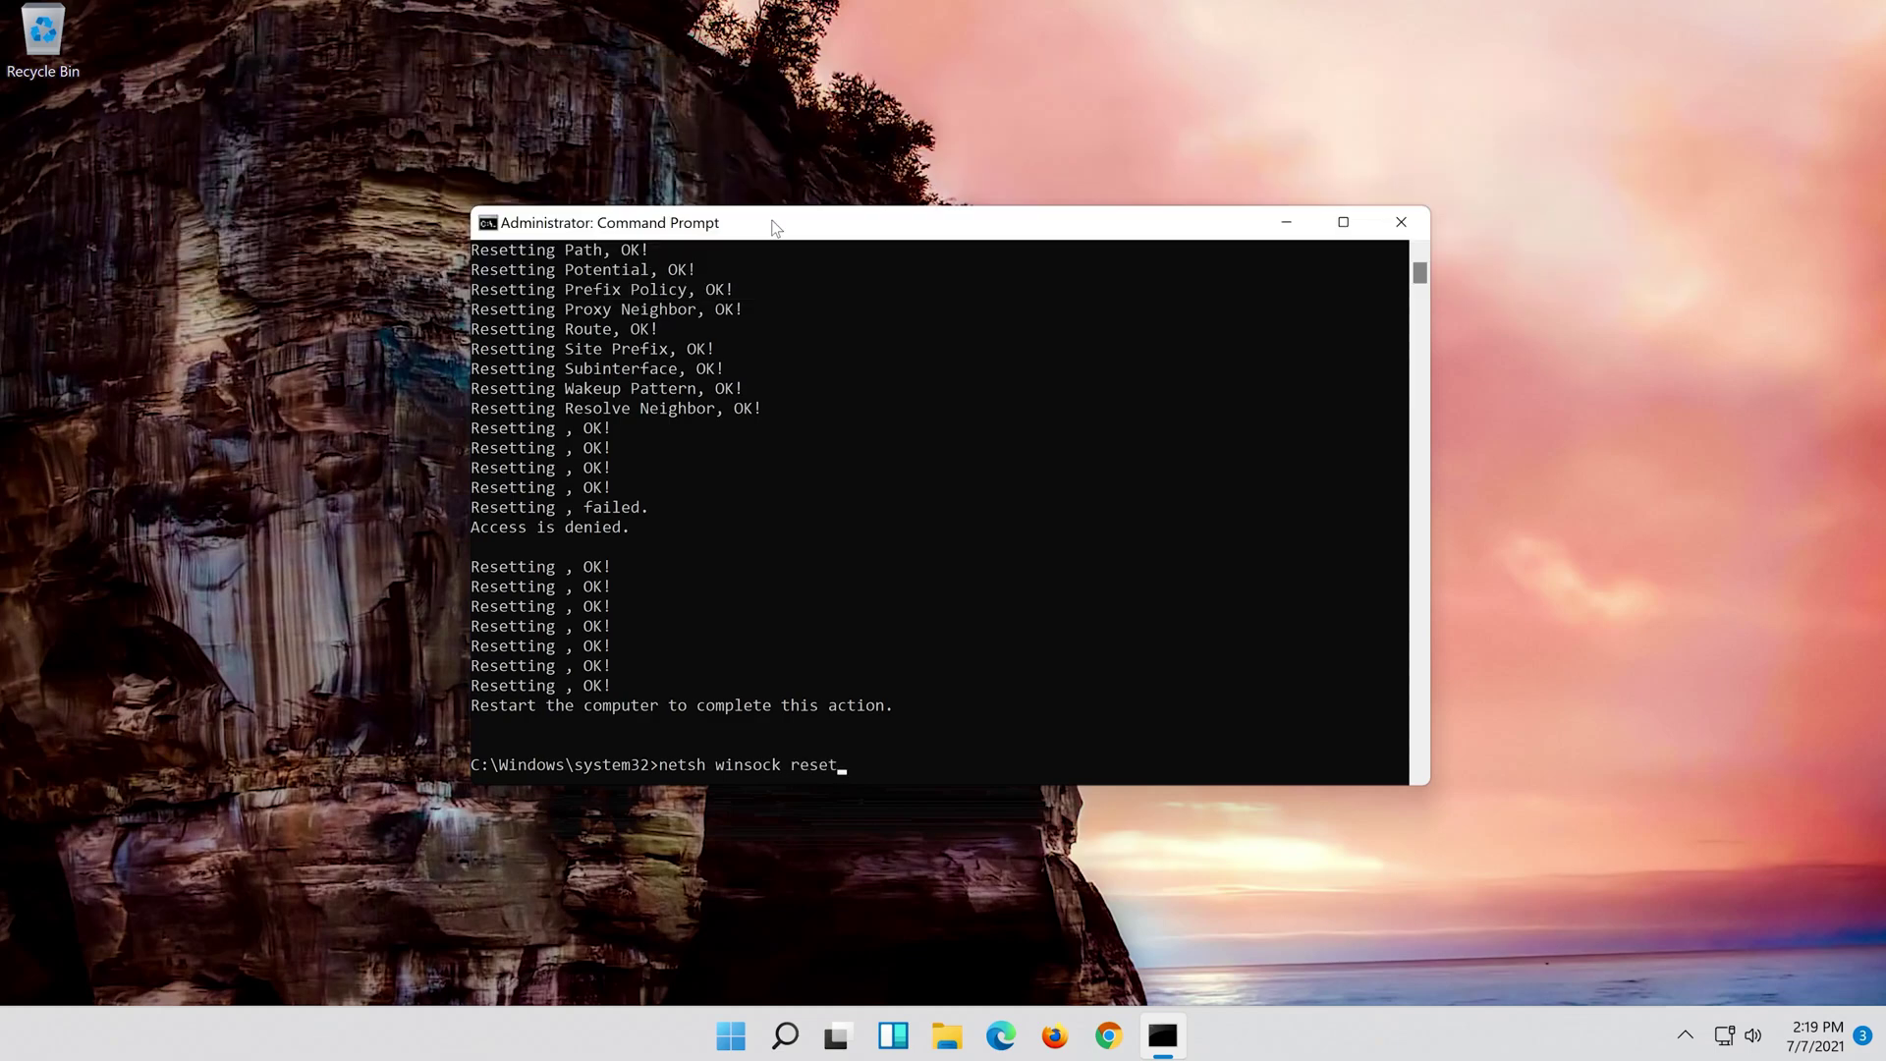
# Run netsh winsock reset to reset the Winsock Catalog
pyautogui.press('Return')
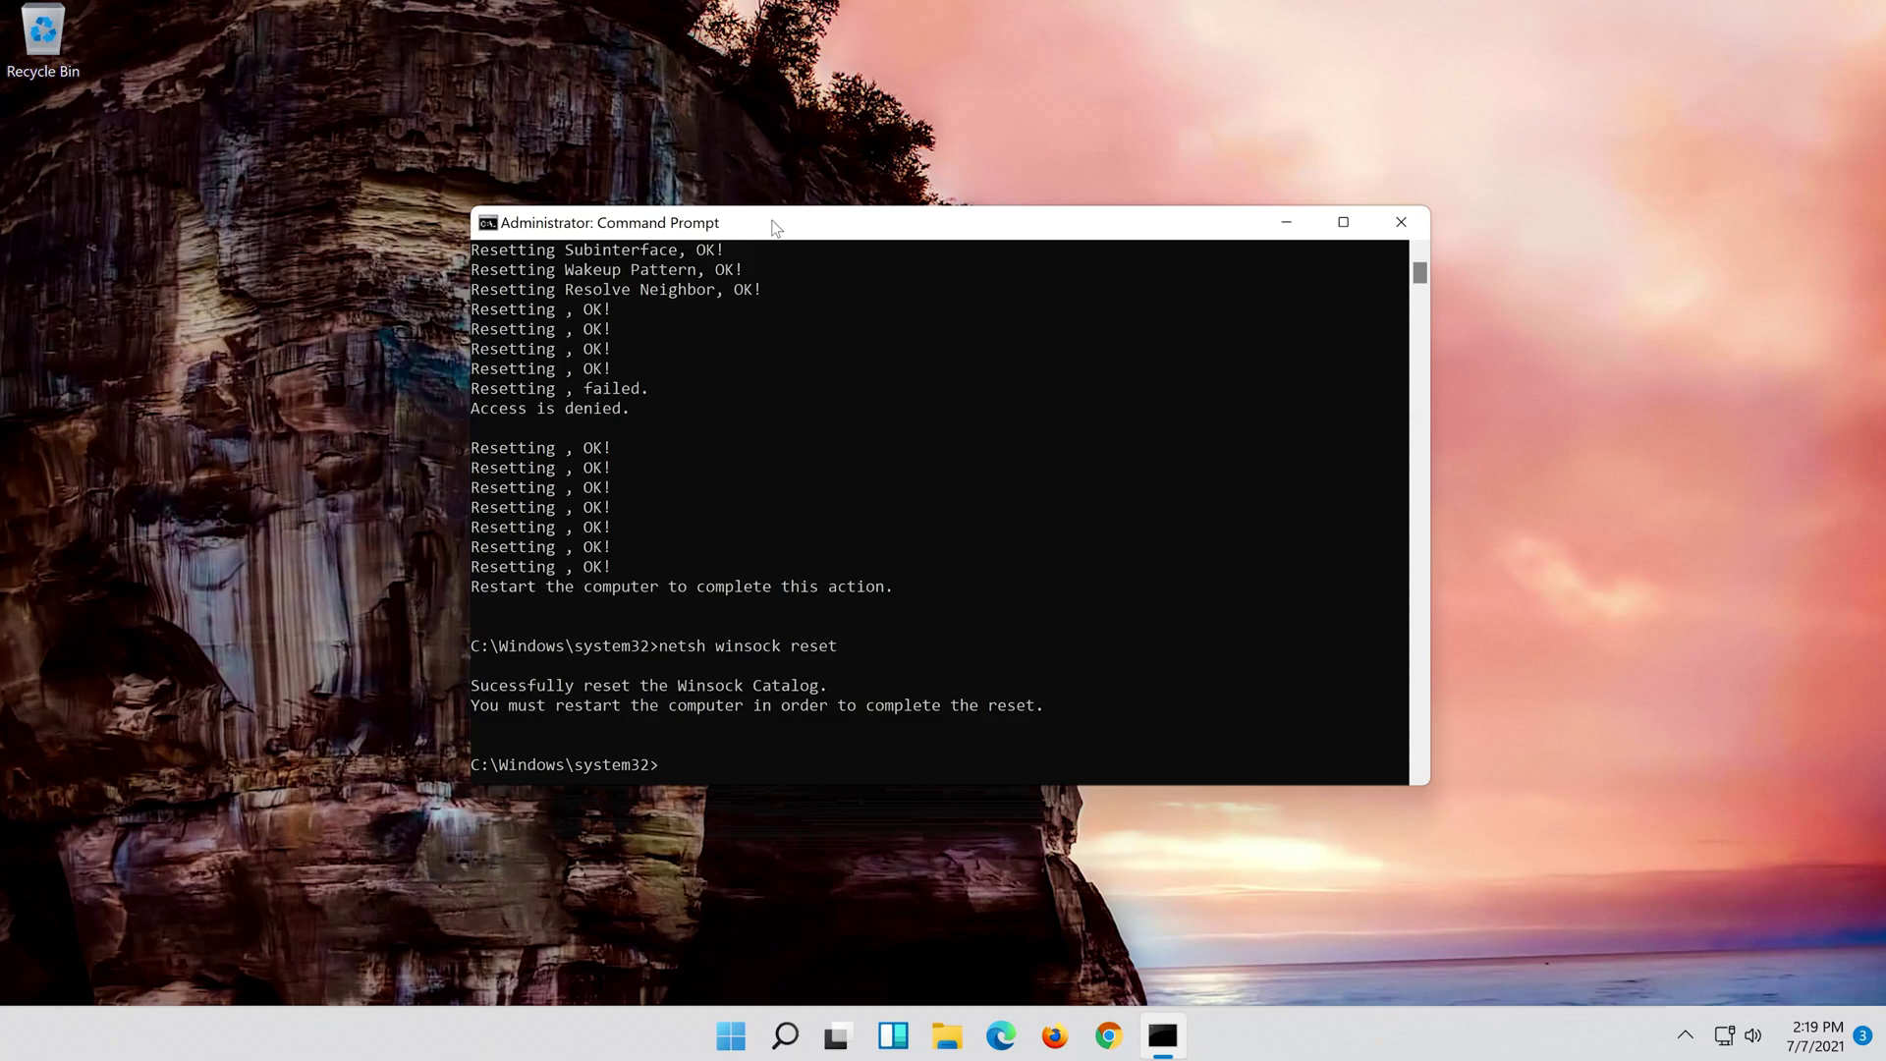
pyautogui.write('ipconfig /')
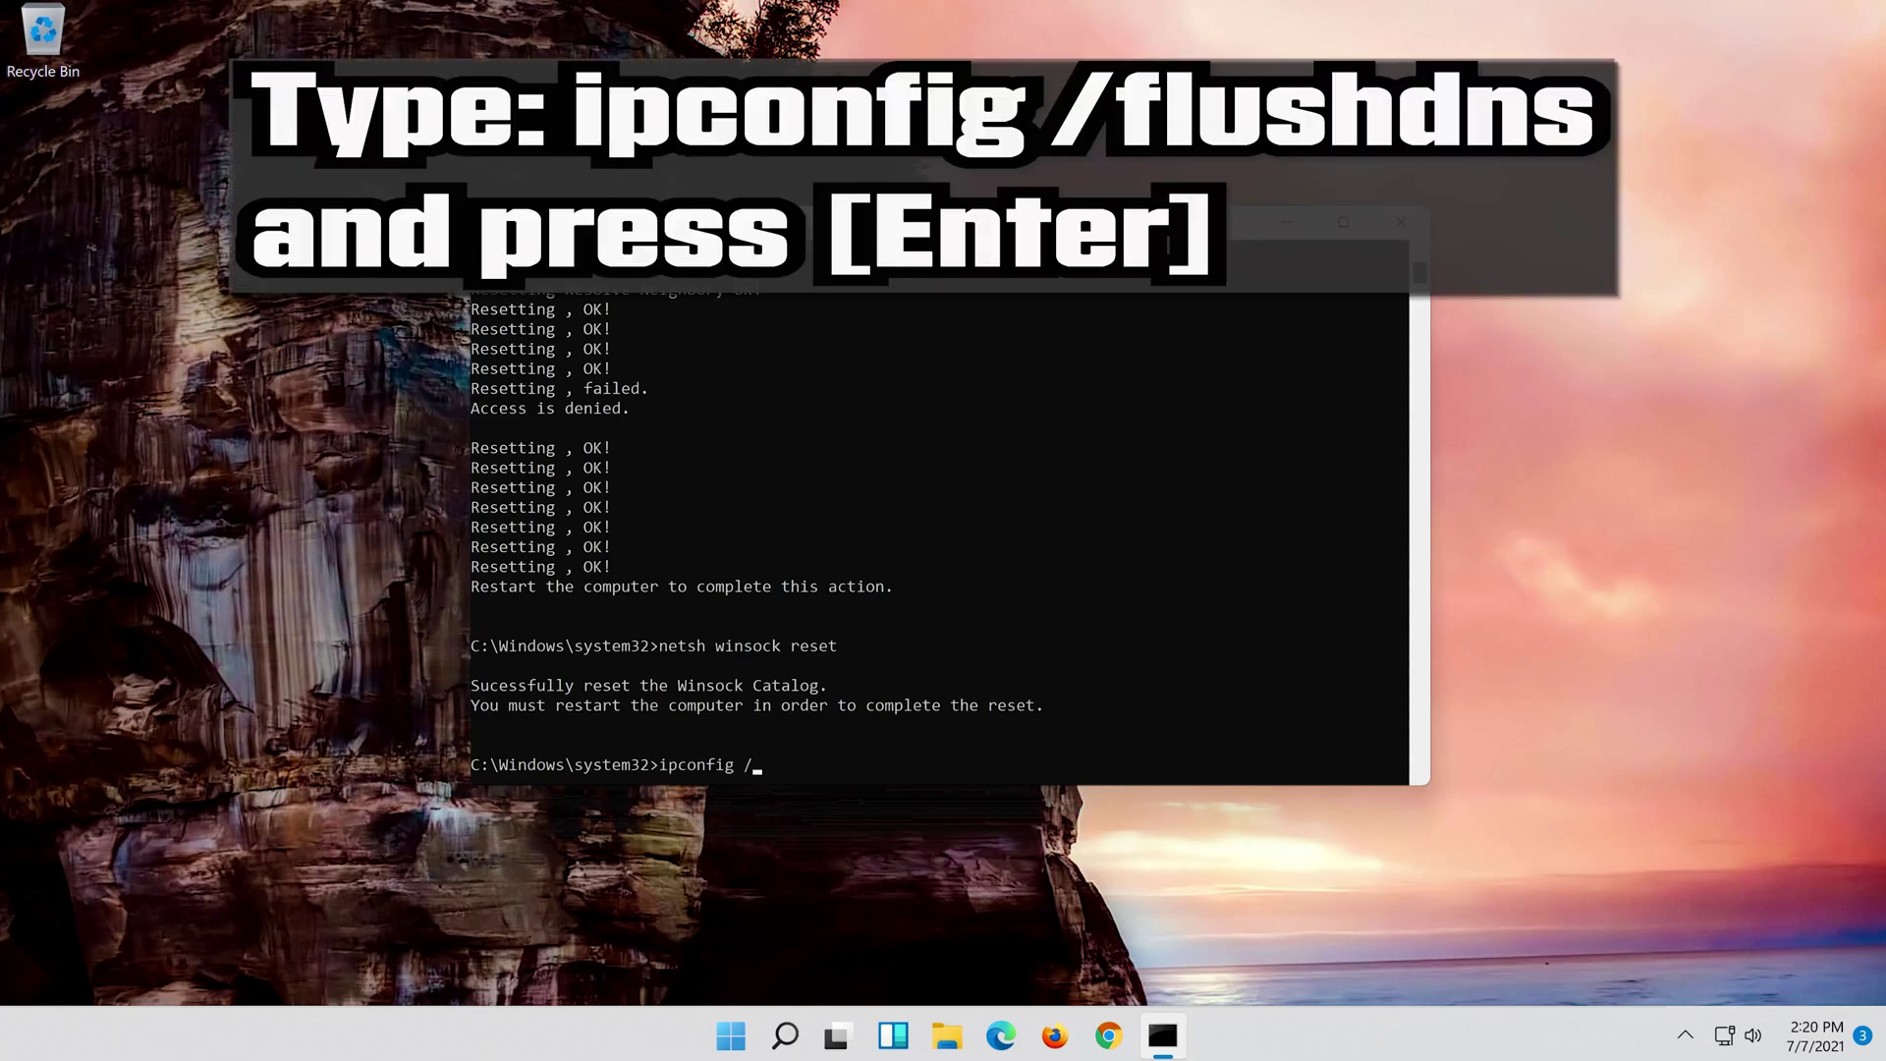
pyautogui.write('flu')
pyautogui.write('shdn')
pyautogui.write('s')
# Run ipconfig /flushdns to clear the DNS Resolver Cache
pyautogui.press('Return')
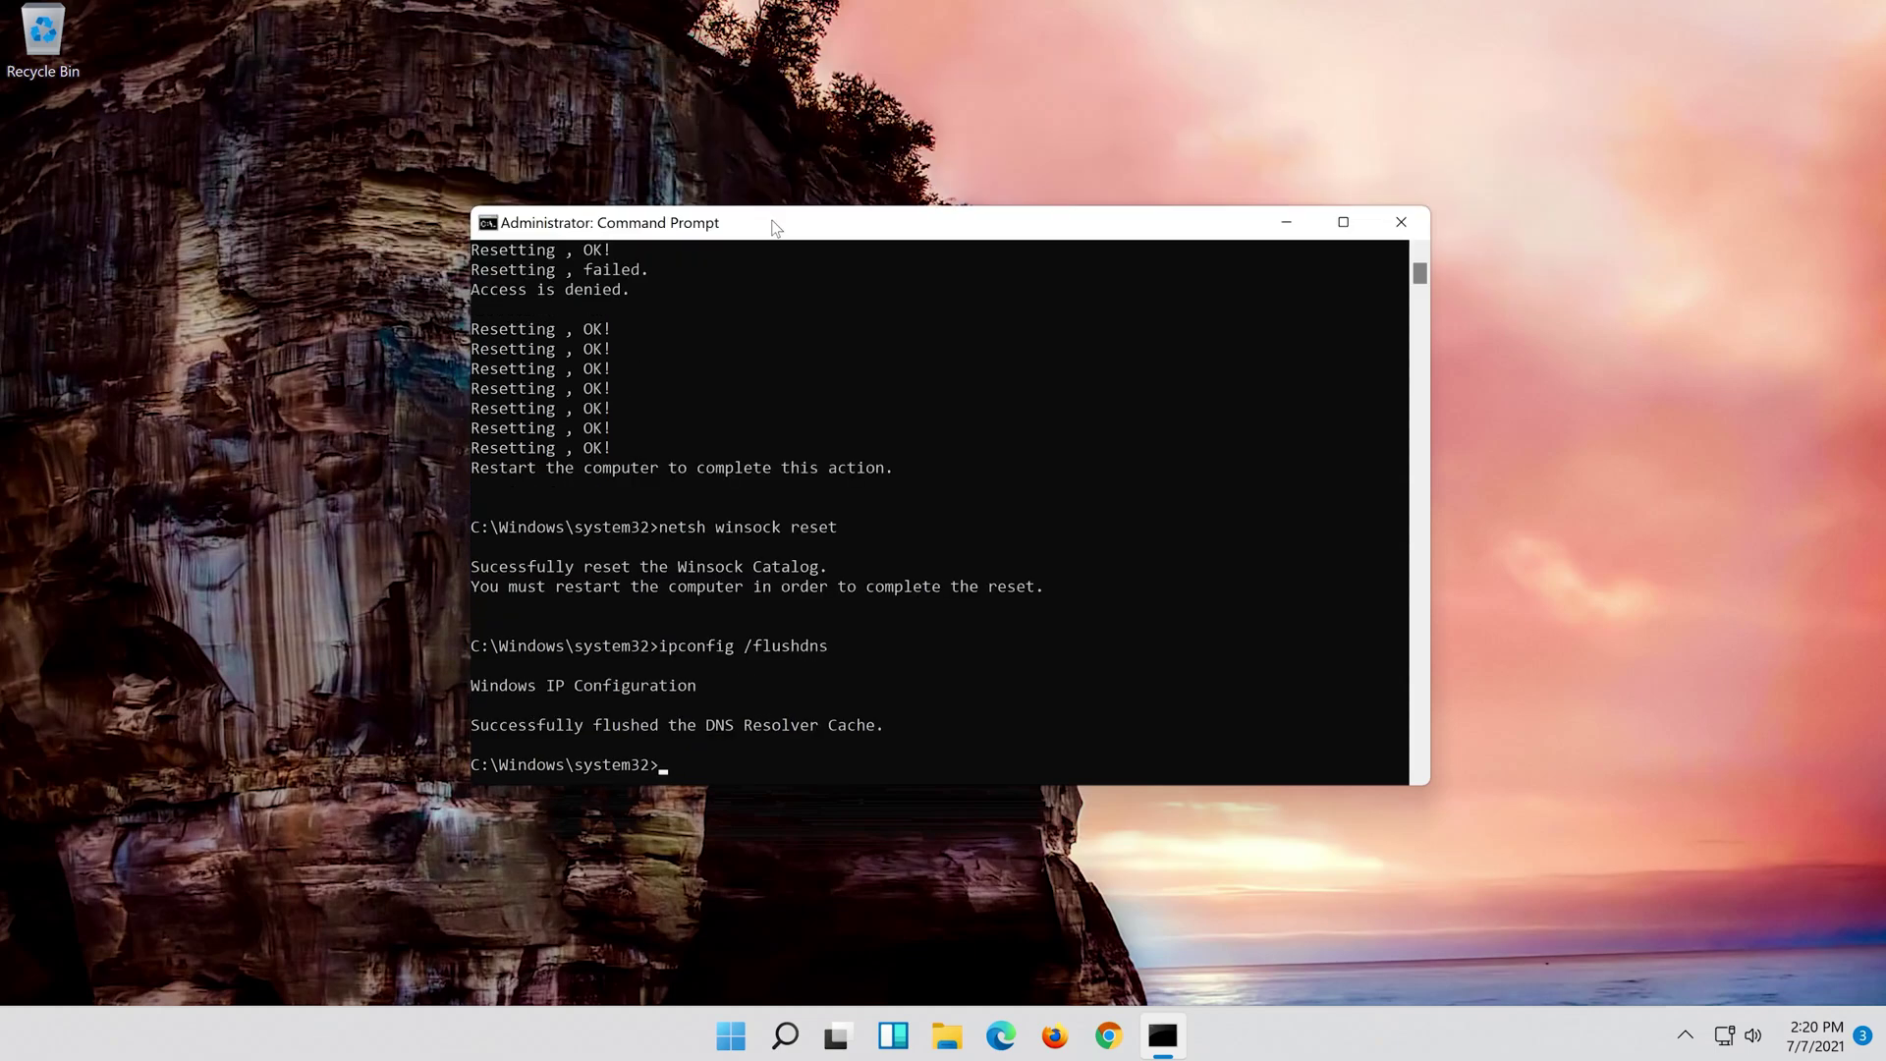
pyautogui.write('exit')
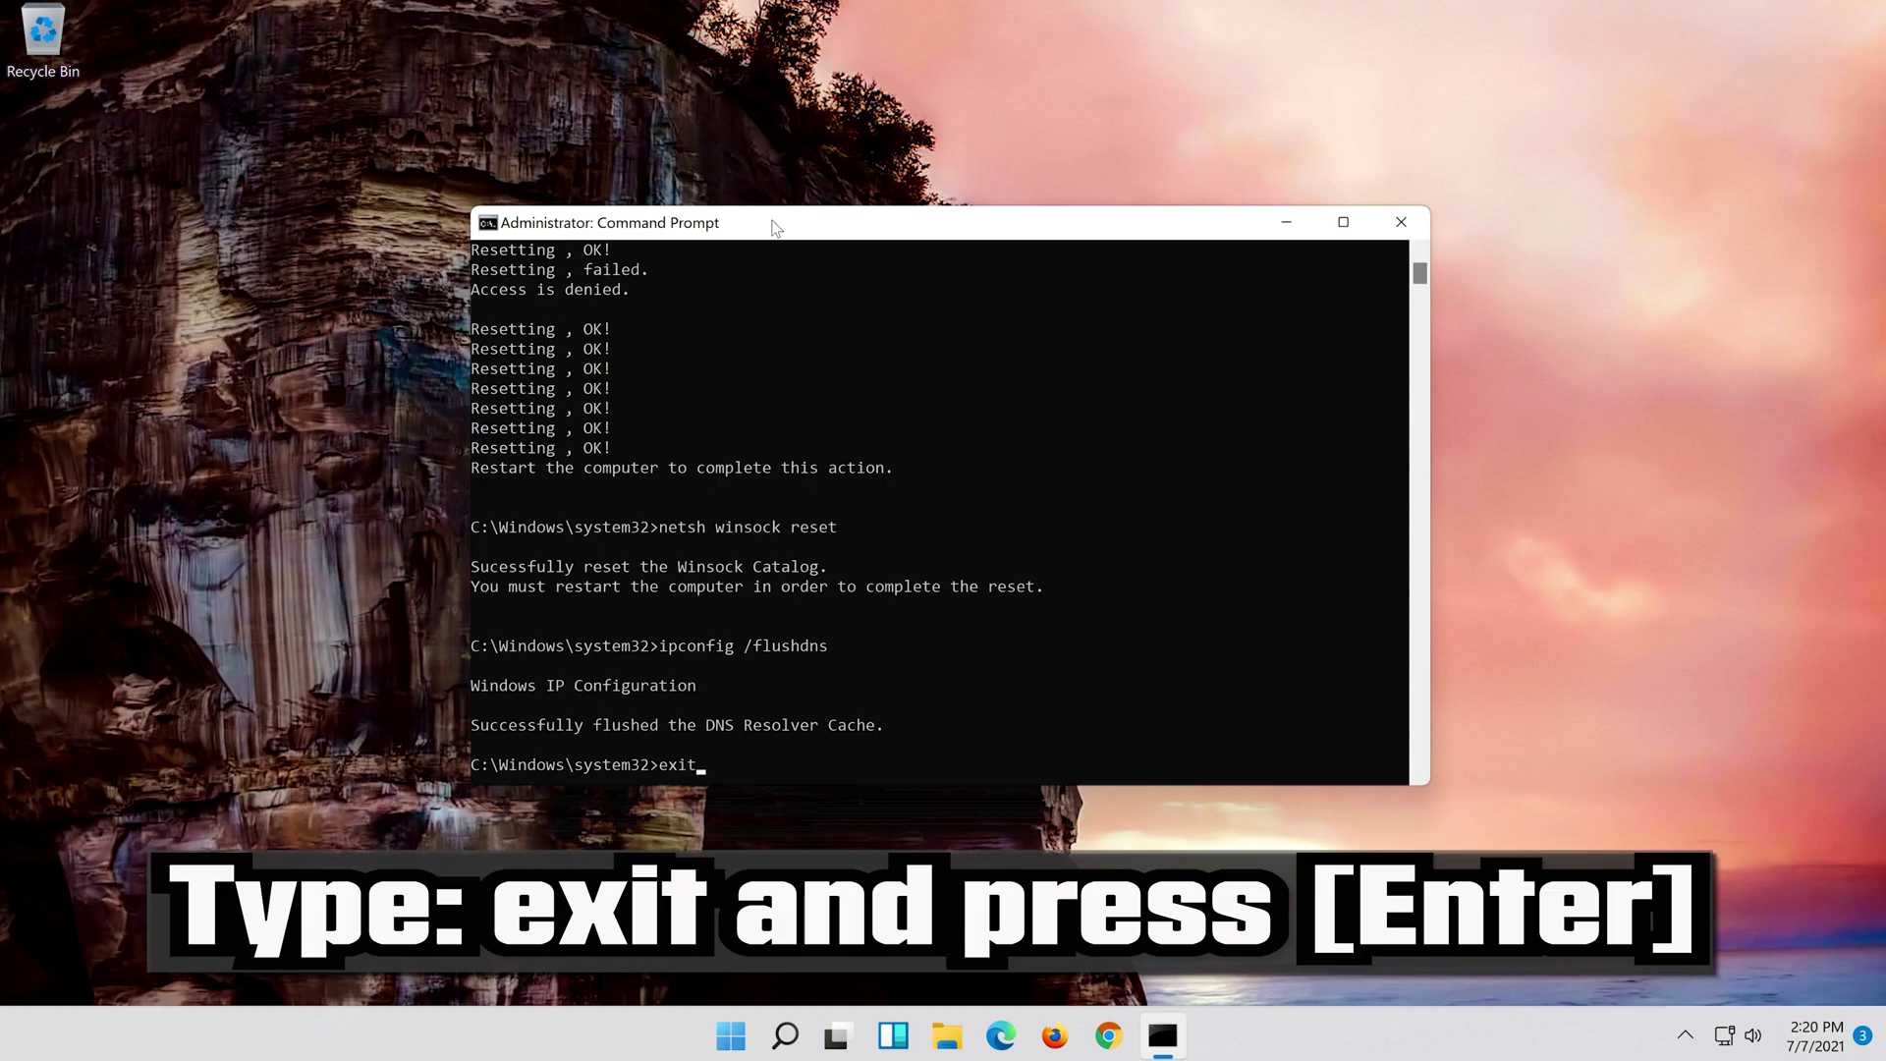
# Run exit to close the elevated Command Prompt window
pyautogui.press('Return')
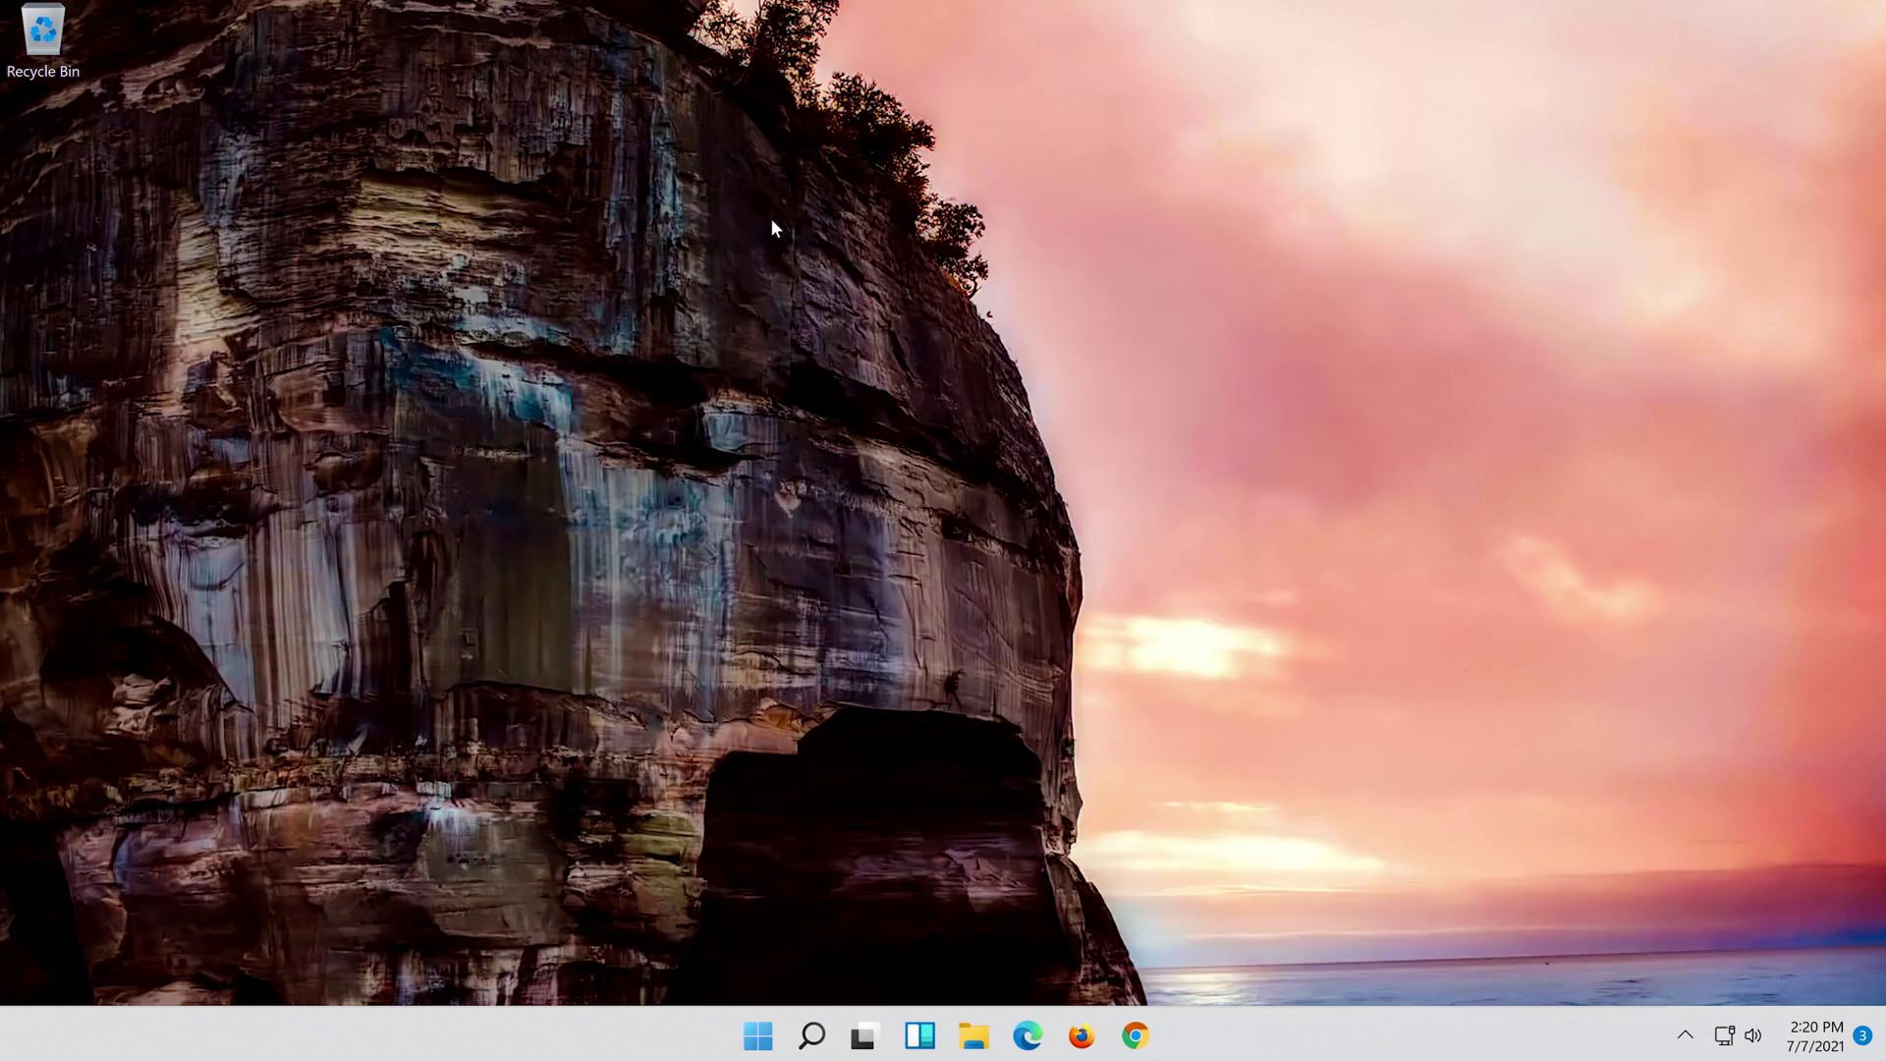